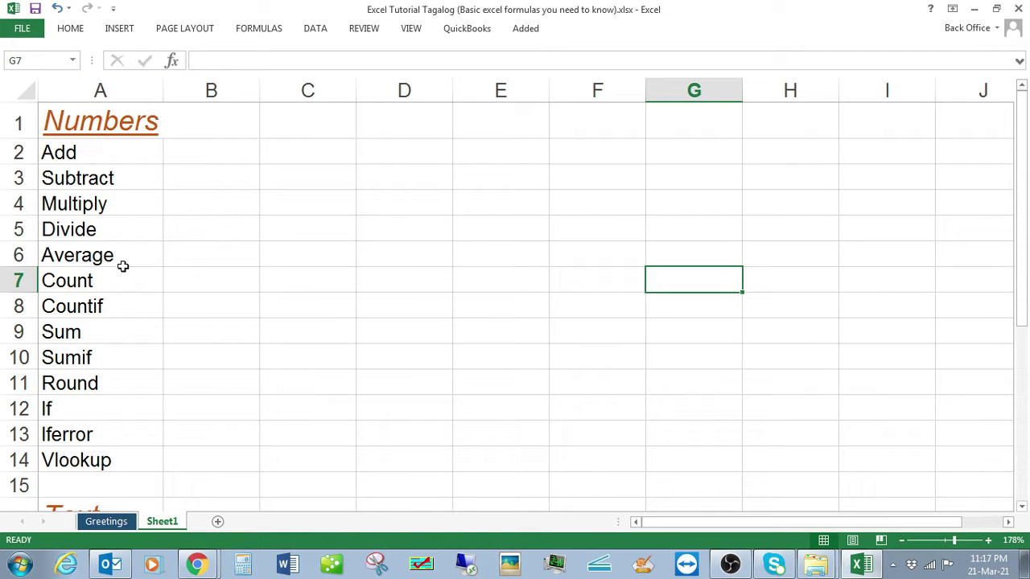
# Review the column A labels, then enter 10 in both B2 and C2 on the Add row
pyautogui.click(120, 346)
pyautogui.press('Down')
pyautogui.press('Down')
pyautogui.press('Down')
pyautogui.press('Down')
pyautogui.press('Down')
pyautogui.press('Down')
pyautogui.press('Down')
pyautogui.press('Down')
pyautogui.press('Down')
pyautogui.press('Down')
pyautogui.press('Down')
pyautogui.press('Down')
pyautogui.press('Down')
pyautogui.press('Down')
pyautogui.press('Down')
pyautogui.press('Down')
pyautogui.press('Down')
pyautogui.press('Down')
pyautogui.press('Down')
pyautogui.press('Down')
pyautogui.press('Down')
pyautogui.press('Down')
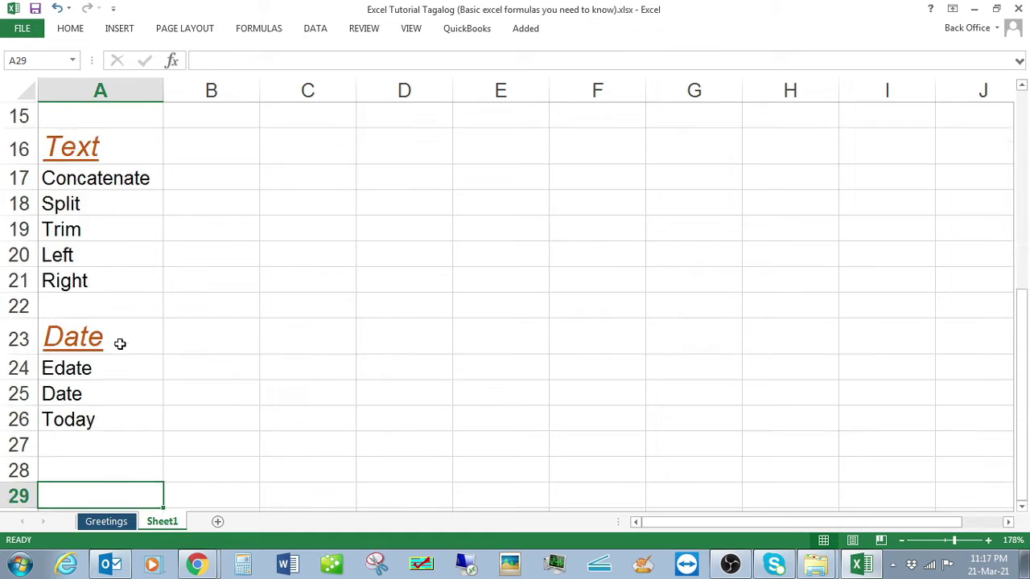
pyautogui.press('Up')
pyautogui.press('Up')
pyautogui.press('Up')
pyautogui.press('Up')
pyautogui.press('Up')
pyautogui.press('Up')
pyautogui.press('Up')
pyautogui.press('Up')
pyautogui.press('Up')
pyautogui.press('Up')
pyautogui.press('Up')
pyautogui.press('Up')
pyautogui.press('Up')
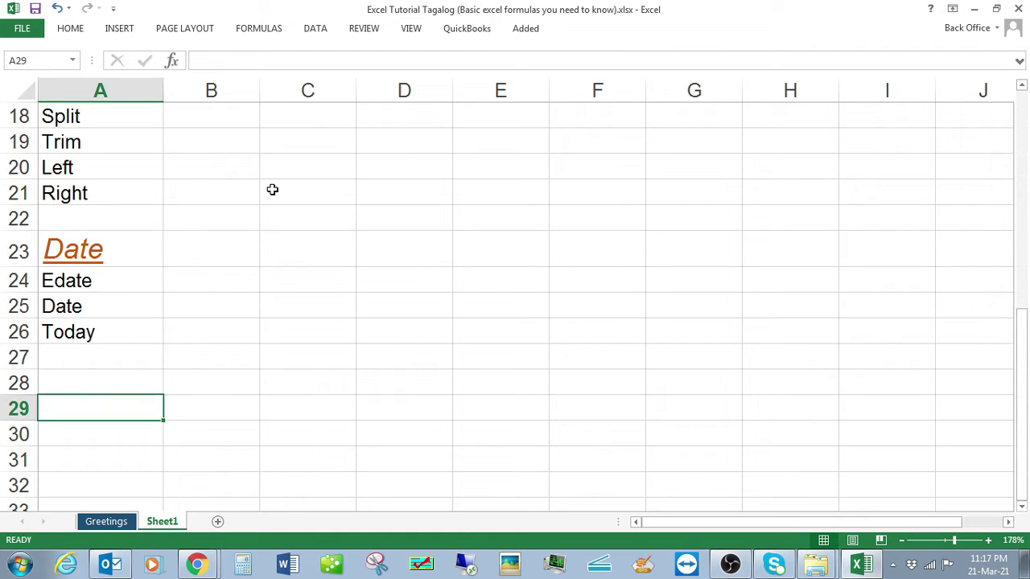
pyautogui.press('Up')
pyautogui.press('Up')
pyautogui.press('Up')
pyautogui.press('Up')
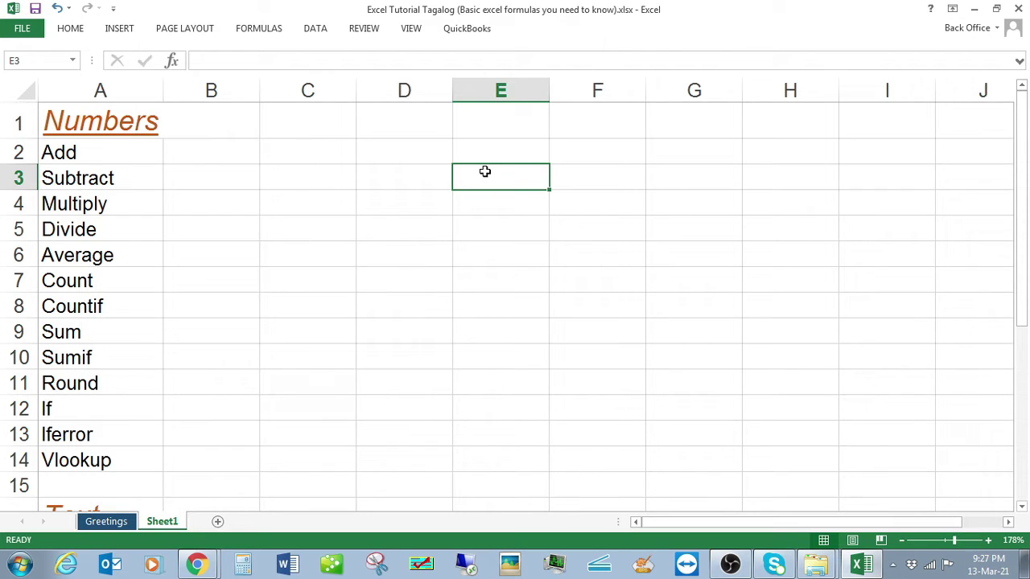
pyautogui.press('Up')
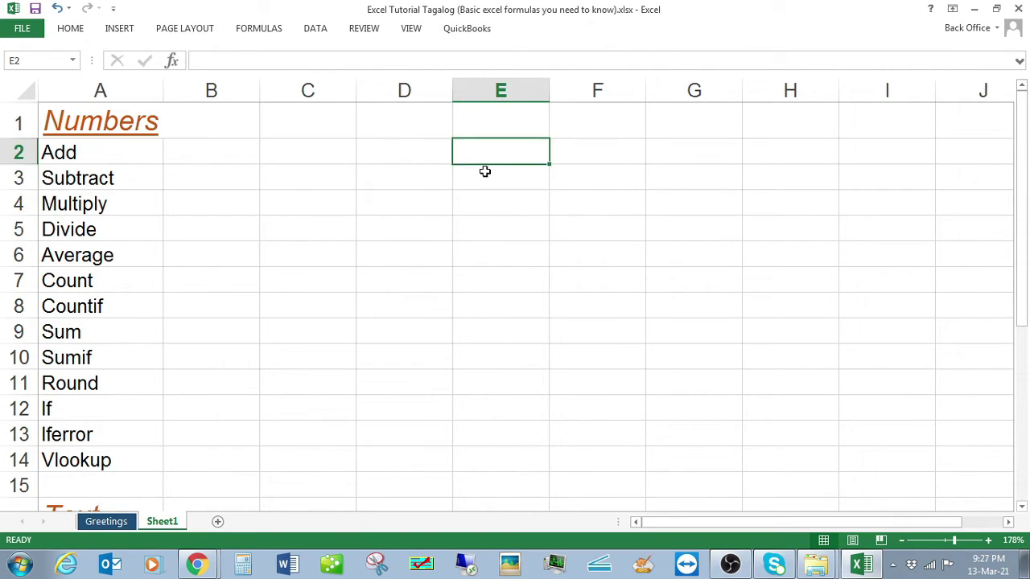
pyautogui.press('Left')
pyautogui.press('Left')
pyautogui.press('Left')
pyautogui.write('10')
pyautogui.press('Right')
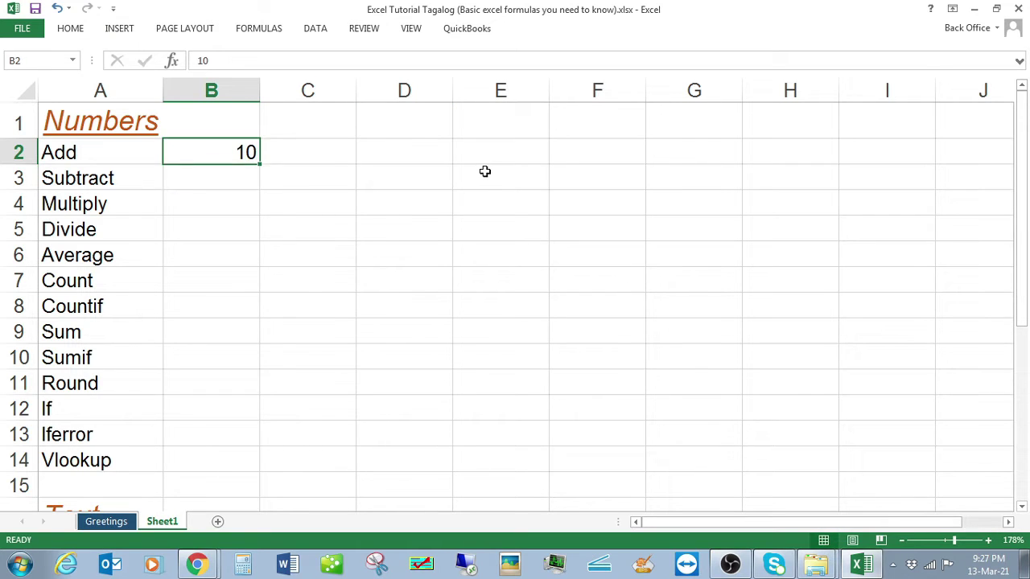
pyautogui.write('10')
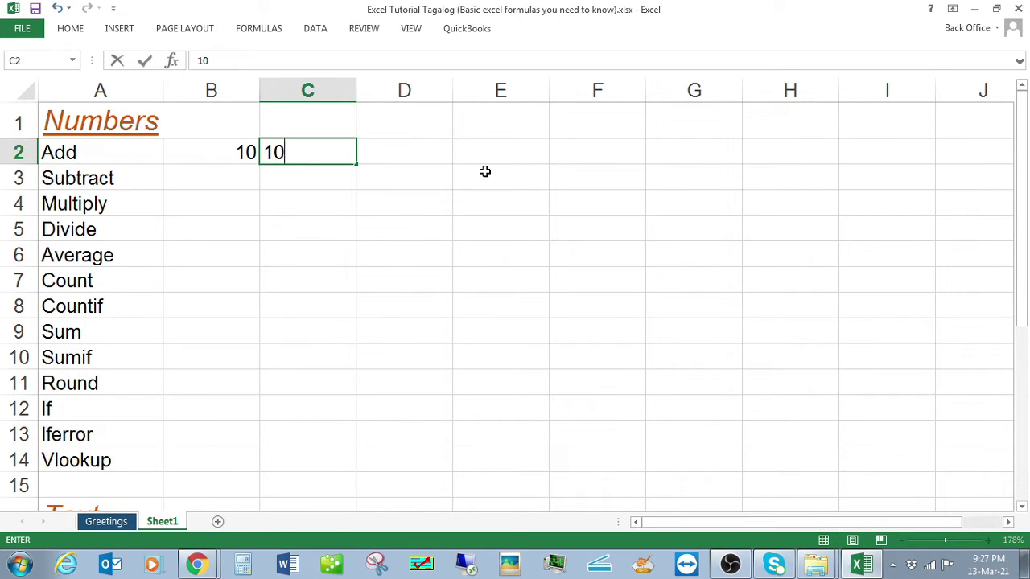
pyautogui.press('Return')
# Enter =B2+C2 in D2 so the Add row totals 20
pyautogui.press('Up')
pyautogui.press('Right')
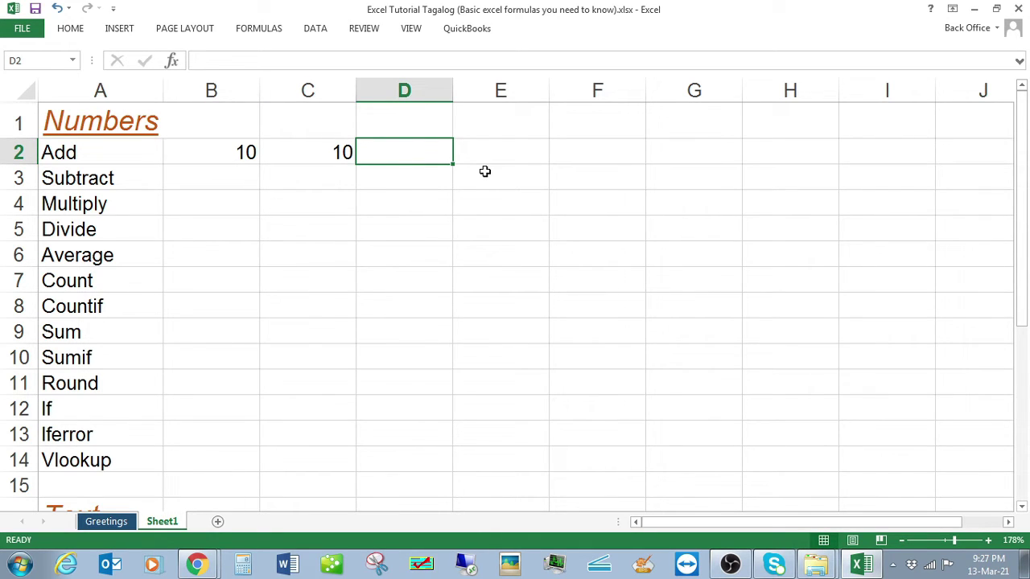
pyautogui.write('=')
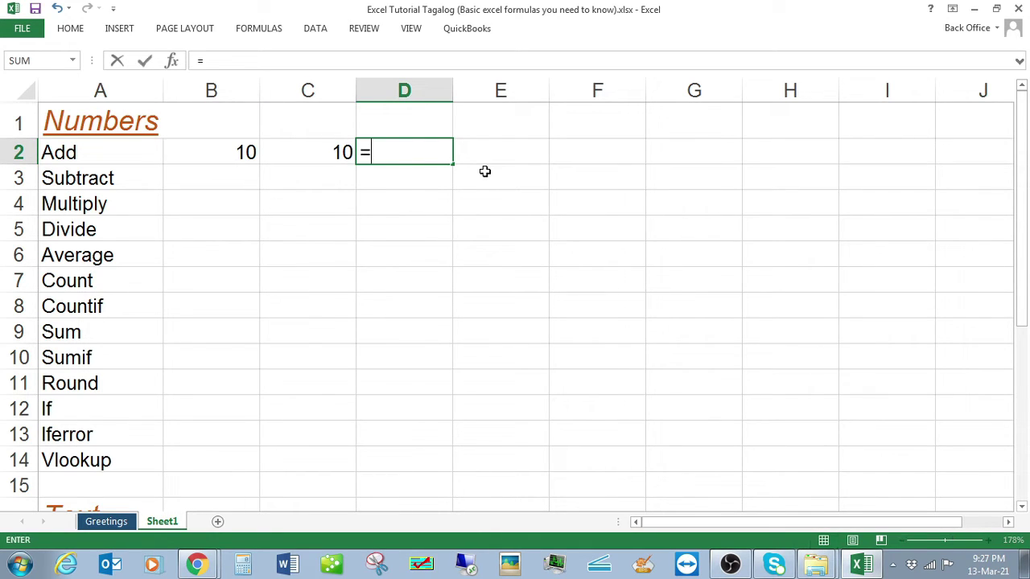
pyautogui.click(247, 152)
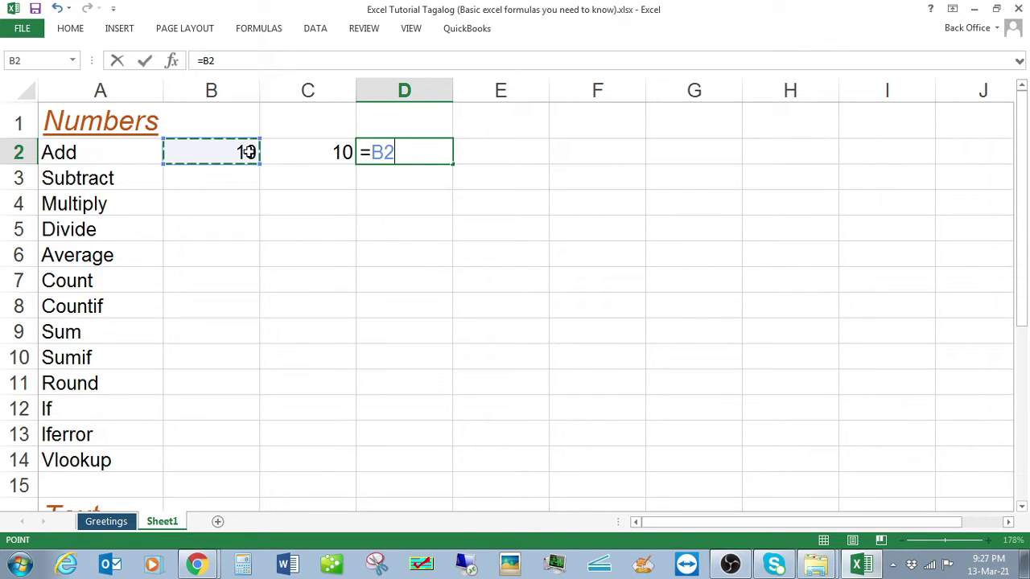
pyautogui.write('+')
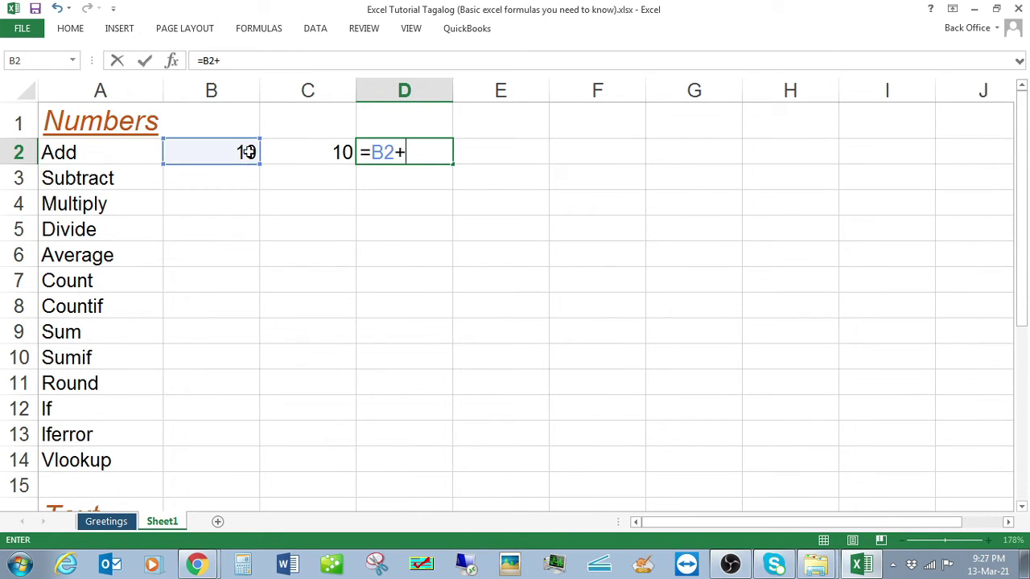
pyautogui.click(307, 153)
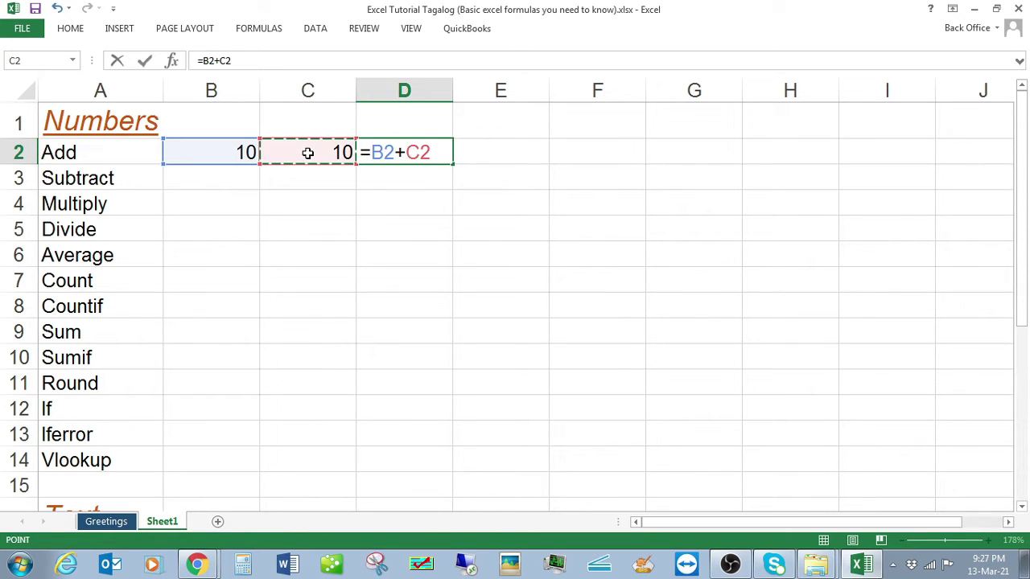
pyautogui.press('Return')
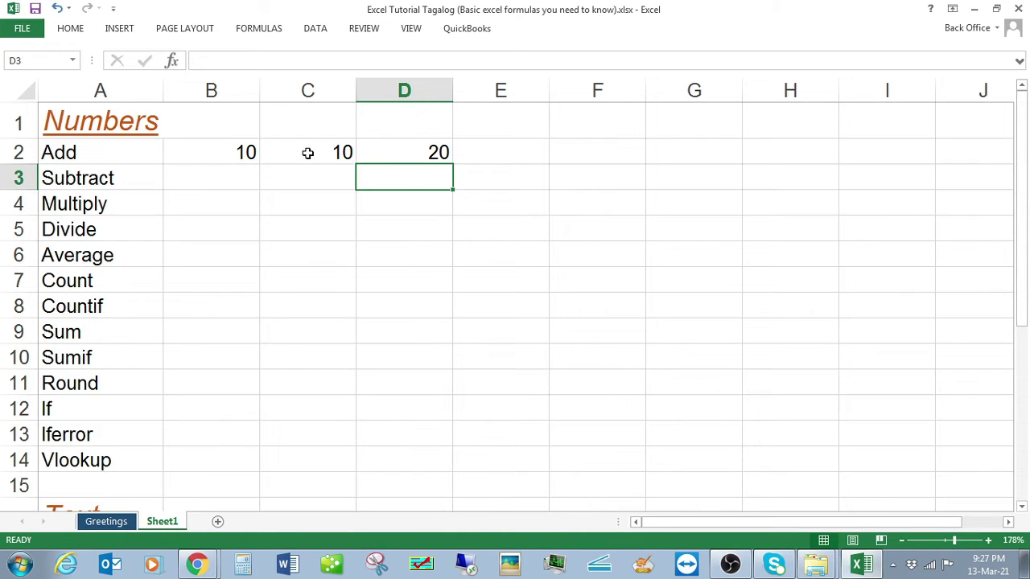
# Enter 100 in B3 and 20 in C3 on the Subtract row
pyautogui.click(191, 176)
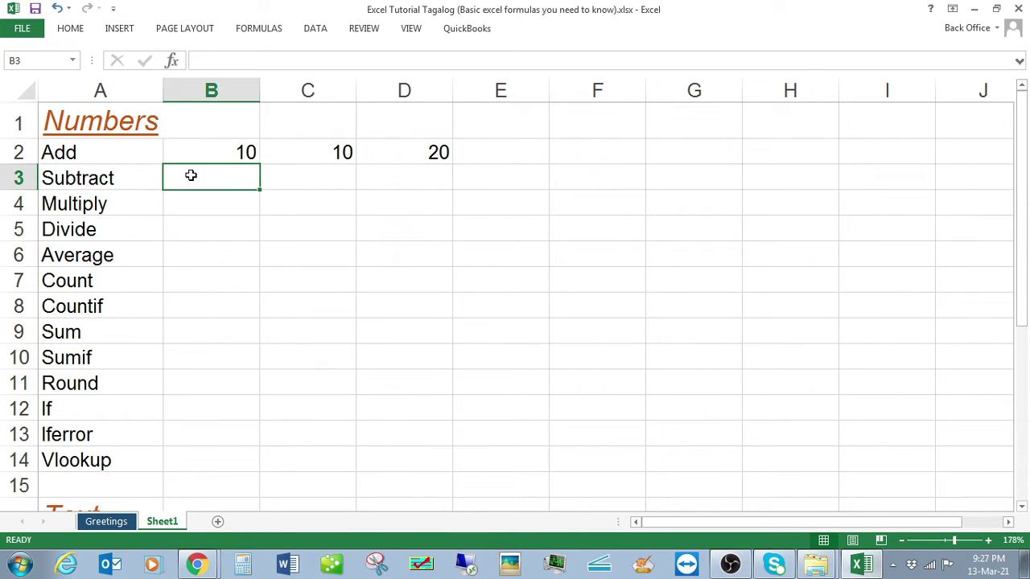
pyautogui.write('100')
pyautogui.press('Return')
pyautogui.press('Up')
pyautogui.press('Right')
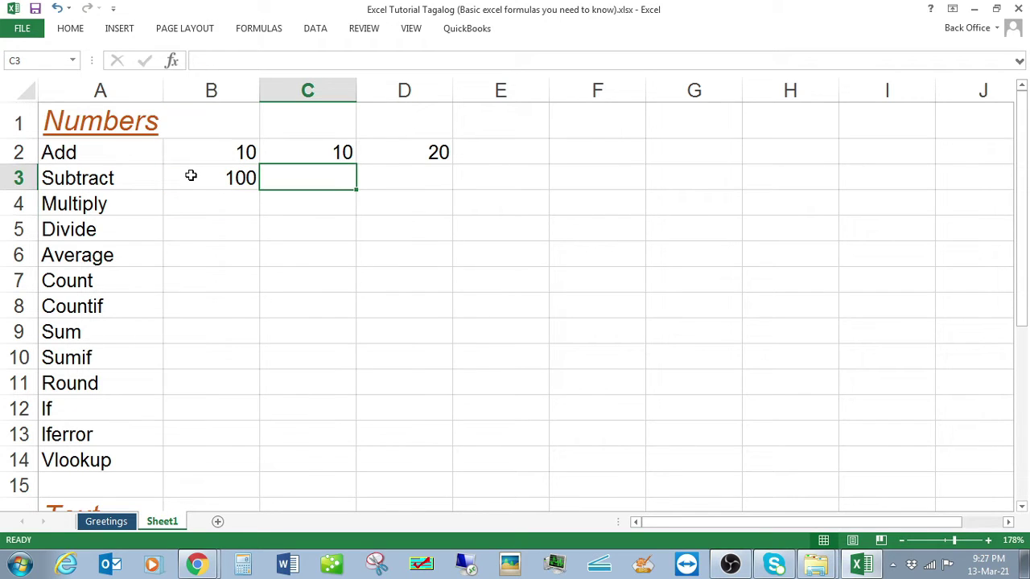
pyautogui.write('20')
pyautogui.press('Return')
pyautogui.press('Up')
pyautogui.press('Right')
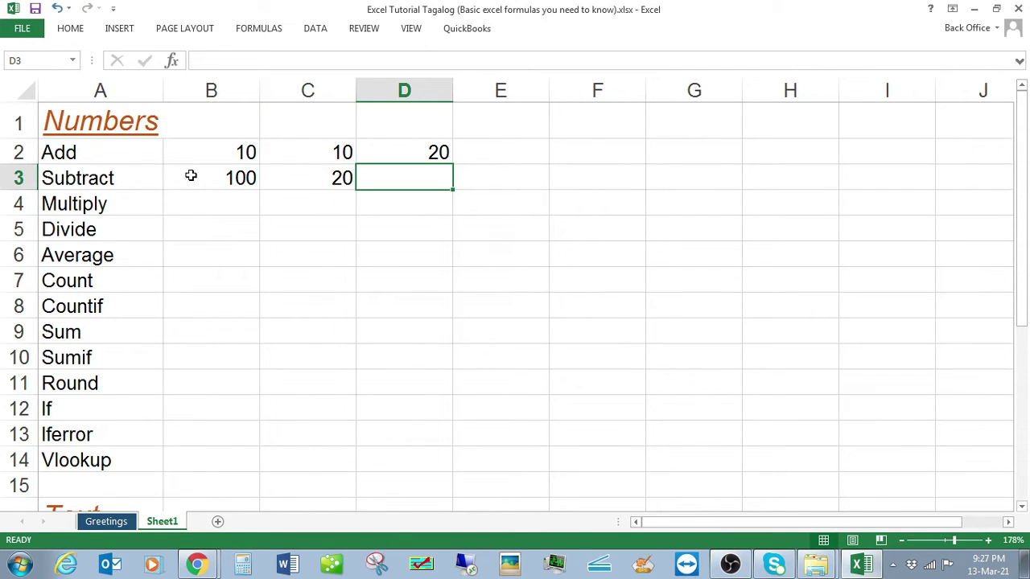
# Enter =B3-C3 in D3 so the Subtract row shows 80
pyautogui.write('=')
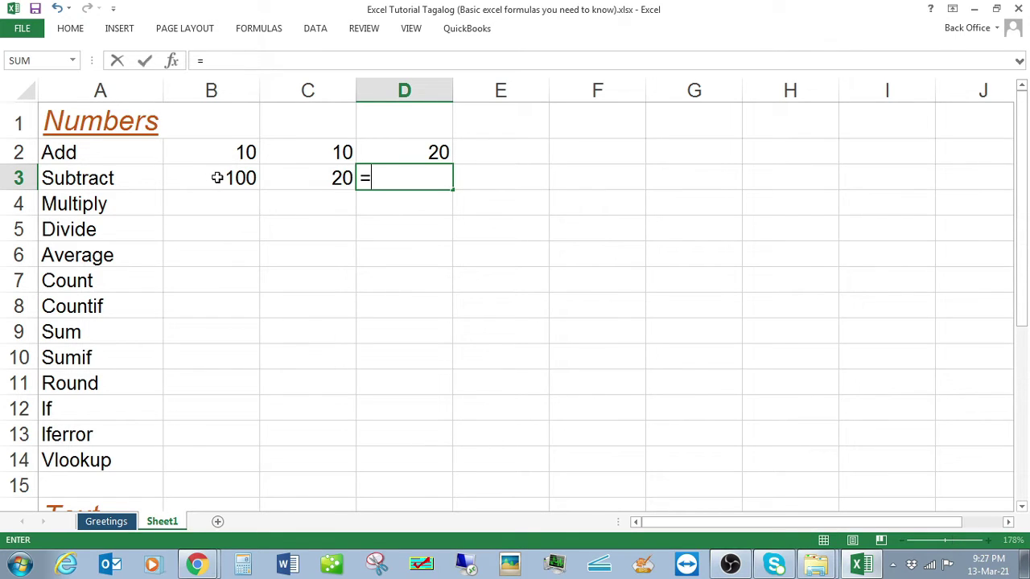
pyautogui.click(218, 178)
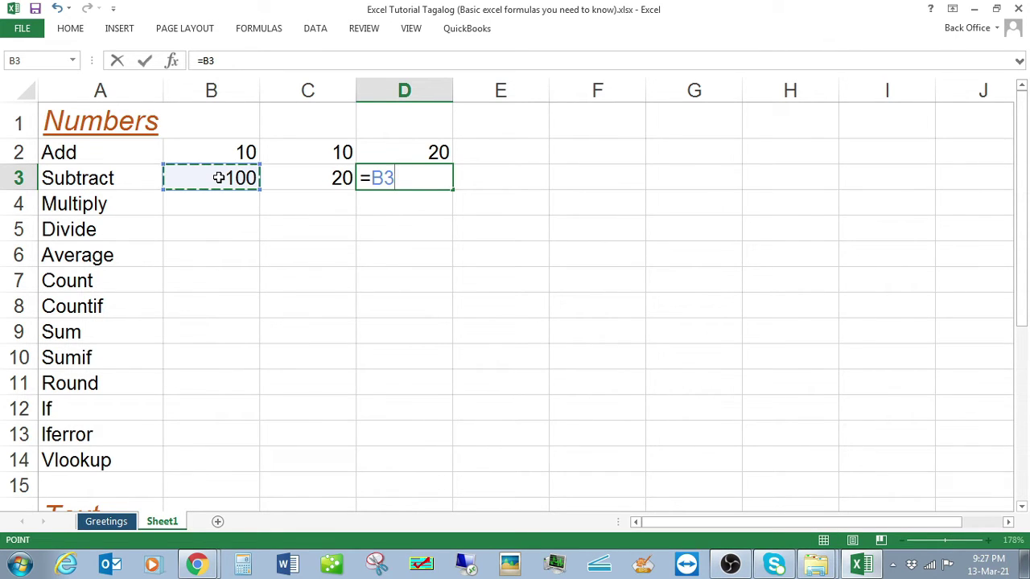
pyautogui.write('-')
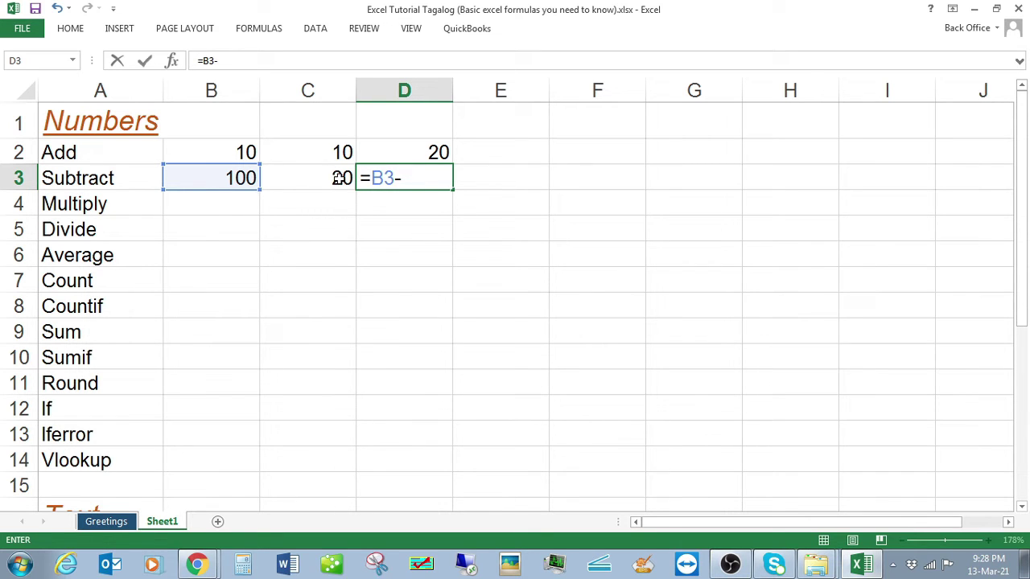
pyautogui.click(339, 178)
pyautogui.press('Return')
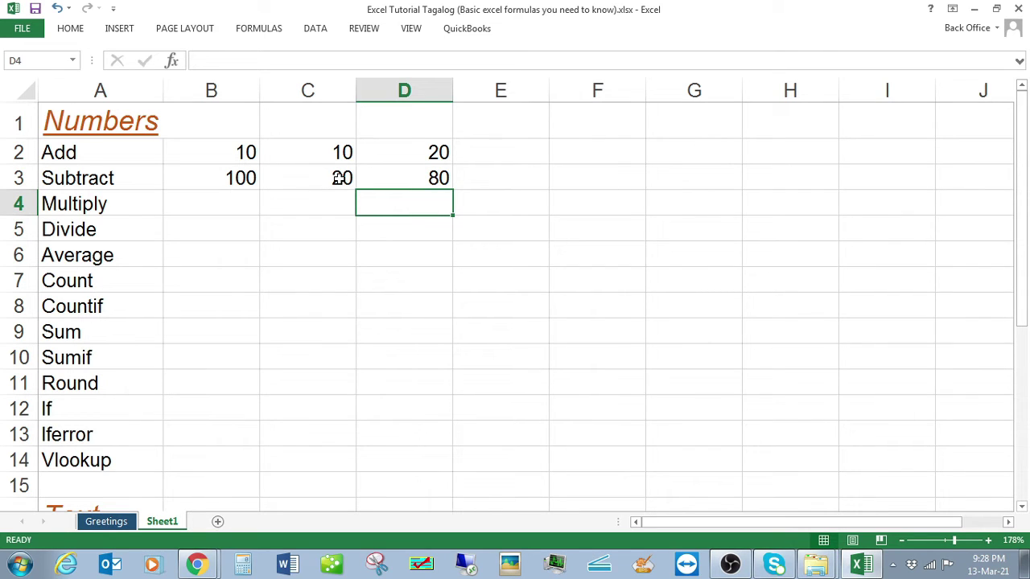
pyautogui.press('Left')
pyautogui.press('Left')
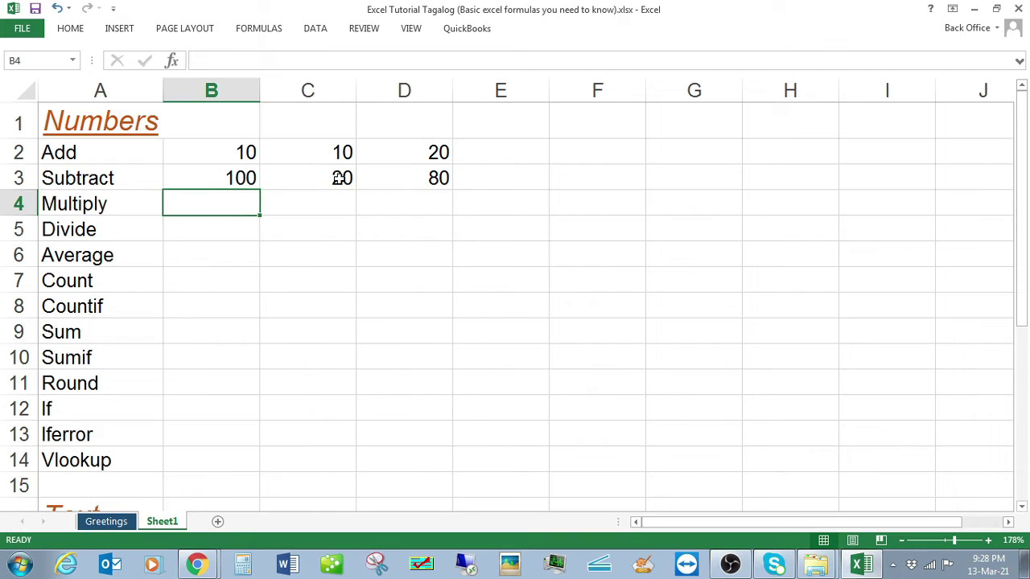
# Enter 10 in B4 and 5 in C4 on the Multiply row
pyautogui.write('10')
pyautogui.press('Return')
pyautogui.press('Up')
pyautogui.press('Right')
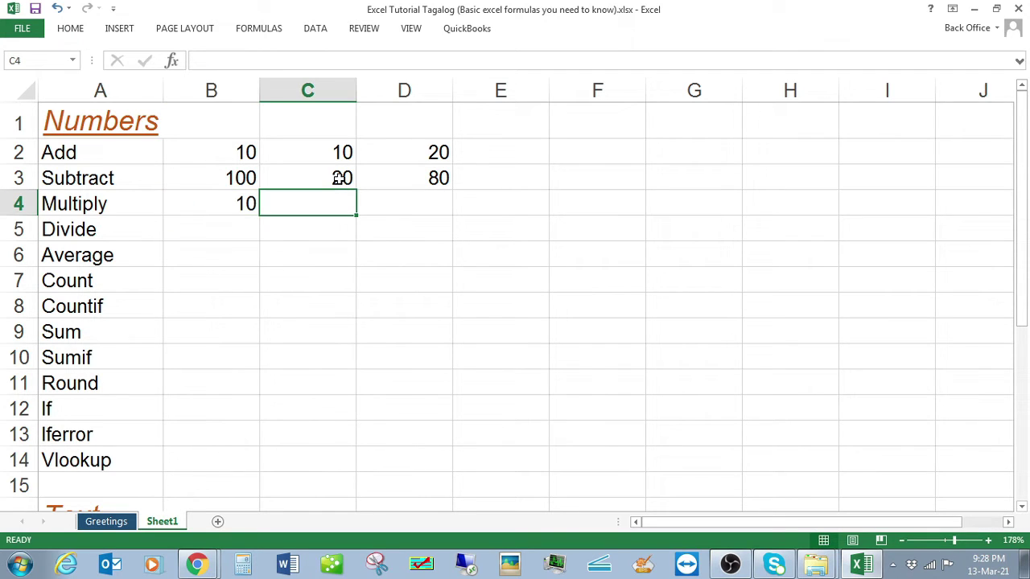
pyautogui.write('5')
pyautogui.press('Return')
pyautogui.press('Up')
pyautogui.press('Right')
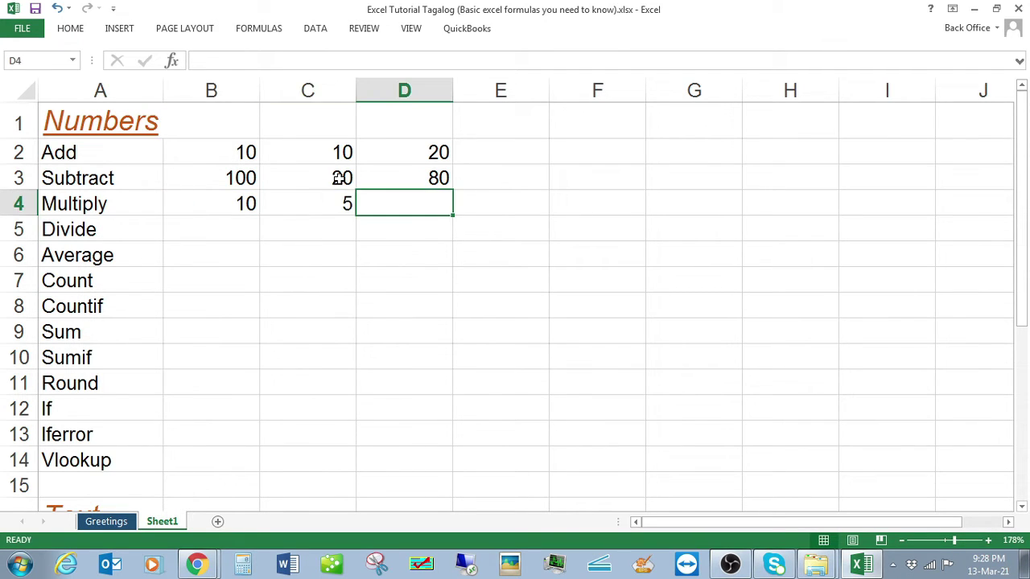
# Enter =B4*C4 in D4, giving 50
pyautogui.write('=')
pyautogui.click(240, 203)
pyautogui.write('*')
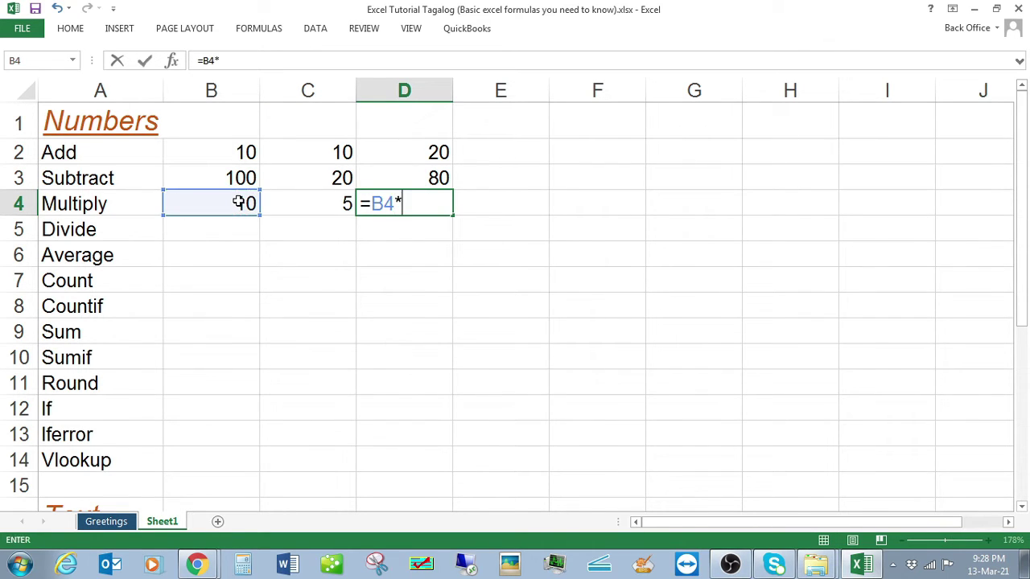
pyautogui.click(304, 204)
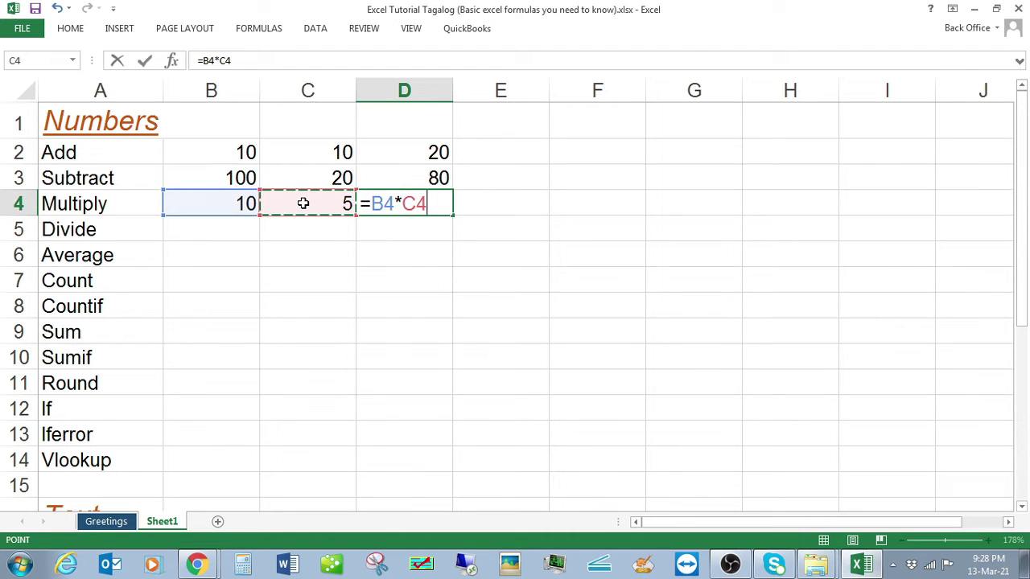
pyautogui.press('Return')
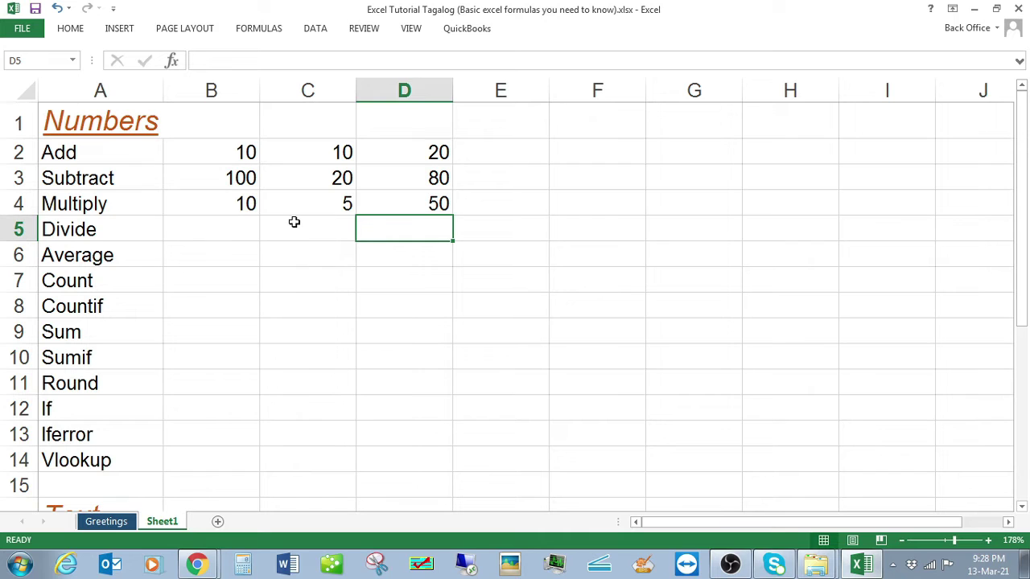
# Enter 50 in B5 and 10 in C5 on the Divide row
pyautogui.click(229, 223)
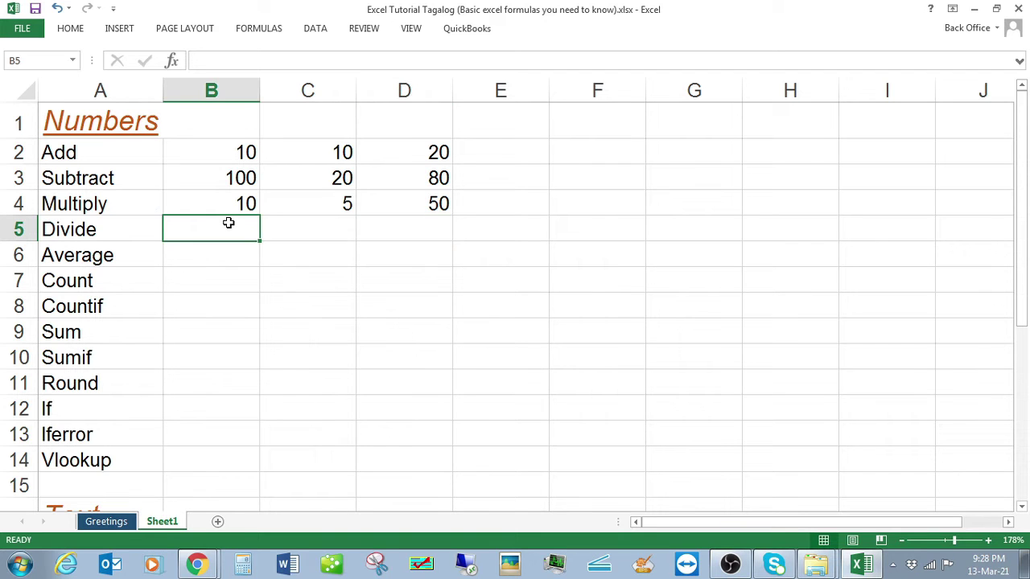
pyautogui.write('50')
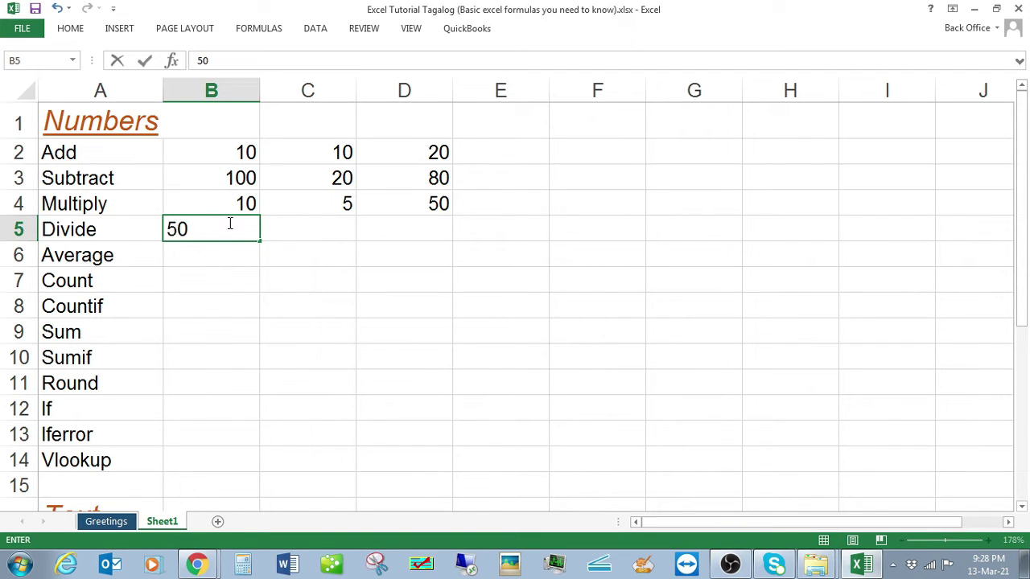
pyautogui.press('Return')
pyautogui.press('Up')
pyautogui.press('Right')
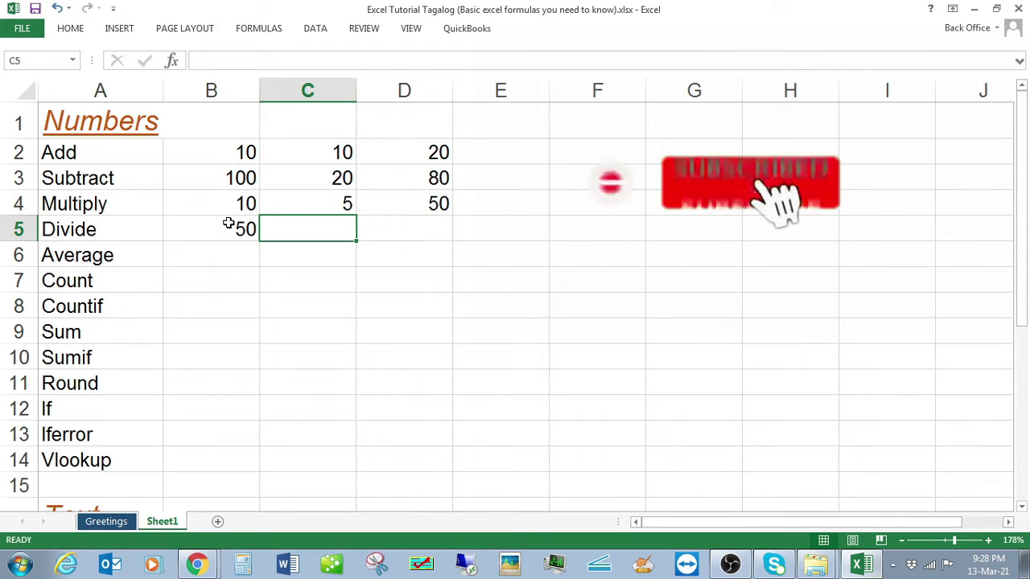
pyautogui.write('10')
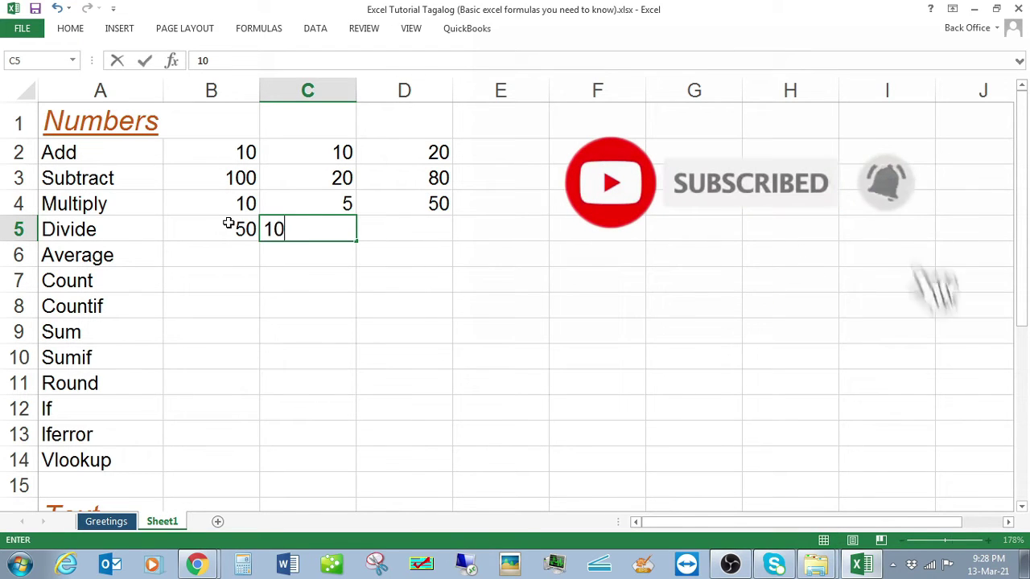
pyautogui.press('Return')
pyautogui.press('Up')
pyautogui.press('Right')
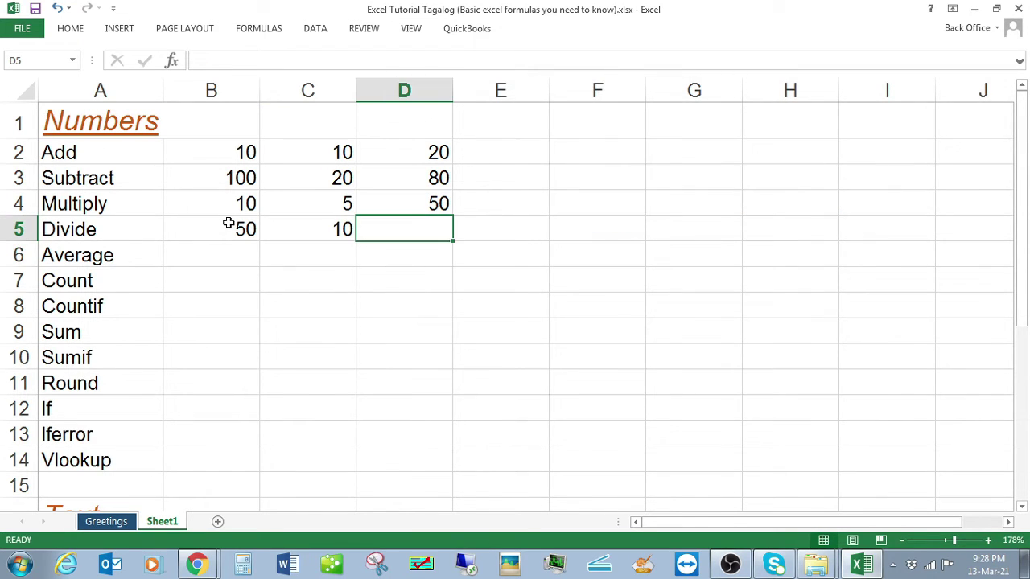
# Enter =B5/C5 in D5, giving 5
pyautogui.write('=')
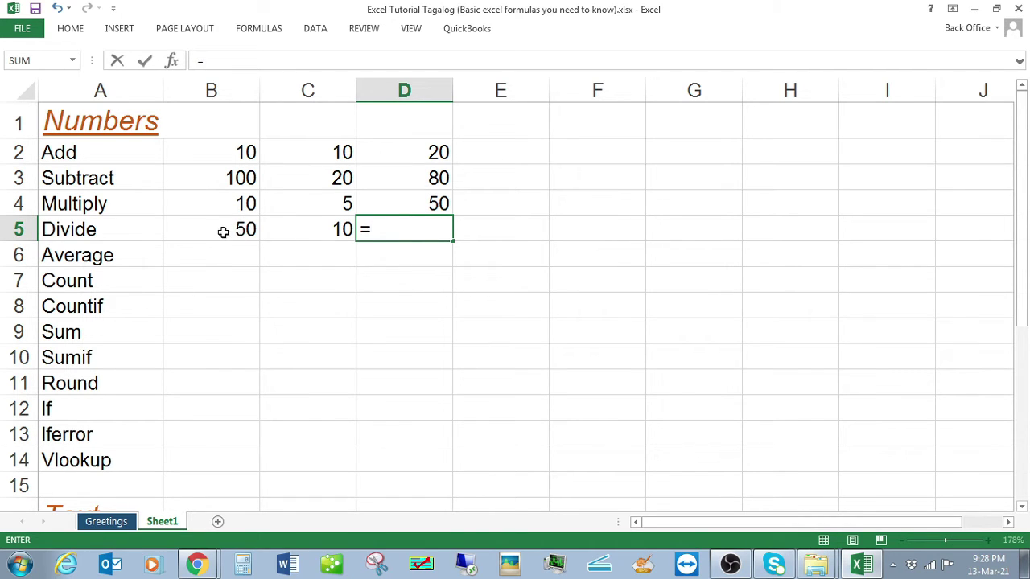
pyautogui.click(240, 231)
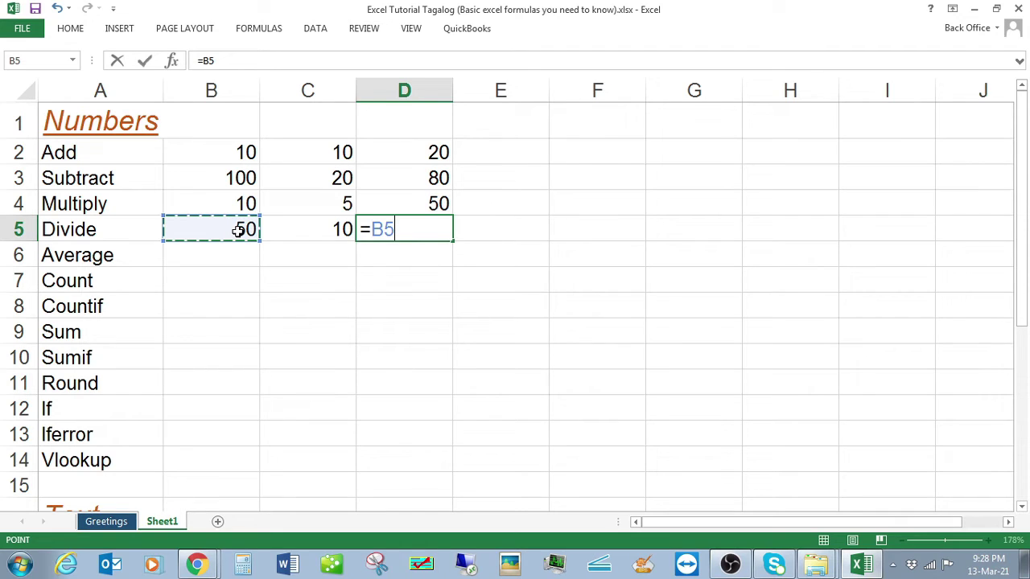
pyautogui.write('/')
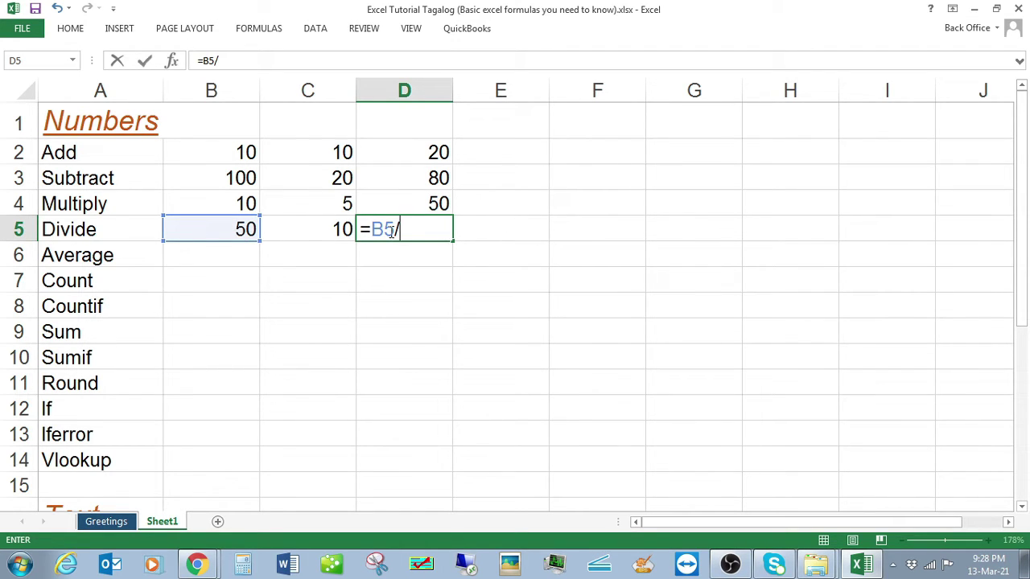
pyautogui.click(334, 234)
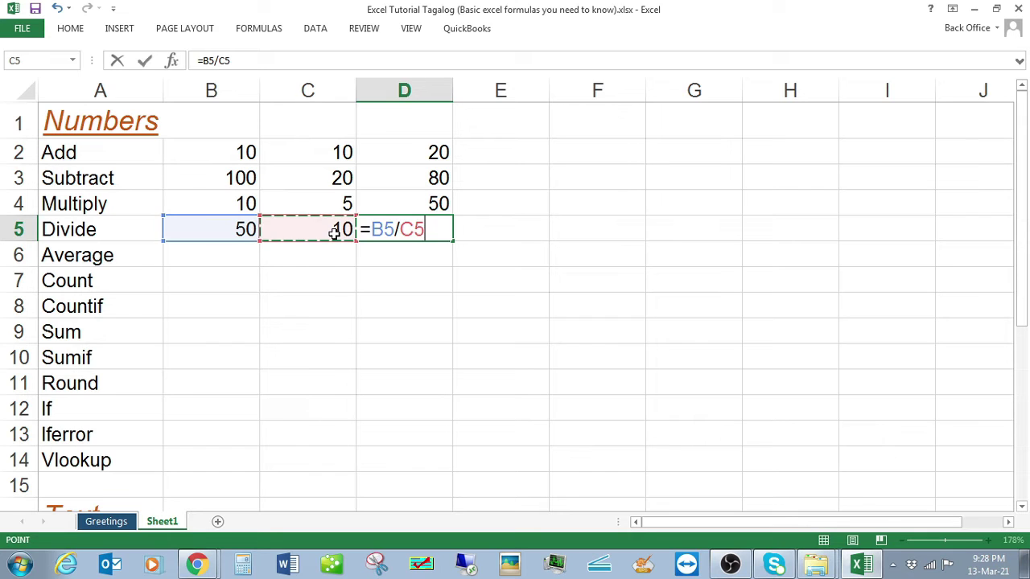
pyautogui.press('Return')
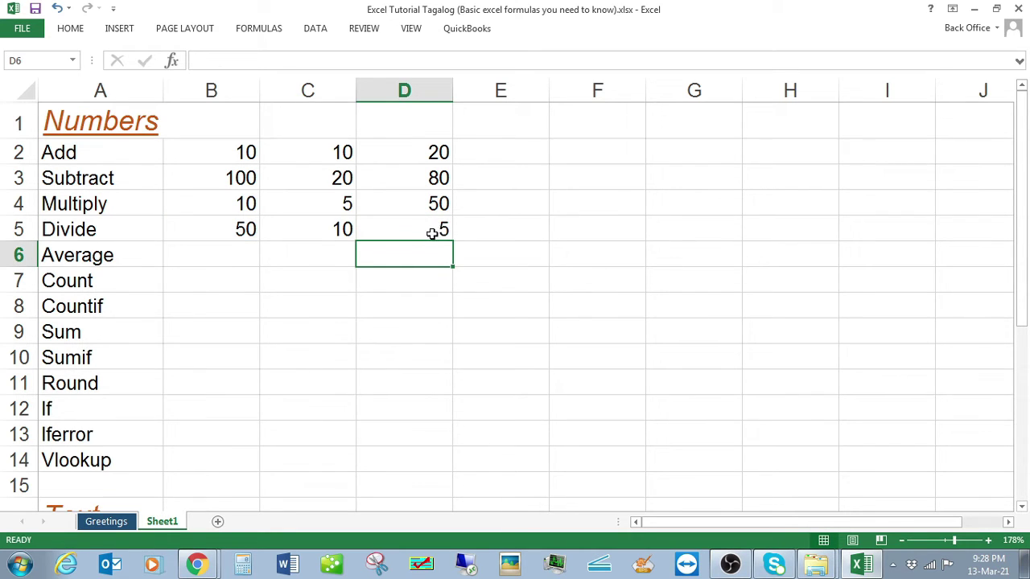
# Enter =AVERAGE(B2:B5) in B6, which returns 42.5
pyautogui.click(214, 148)
pyautogui.moveTo(214, 148); pyautogui.dragTo(220, 223)
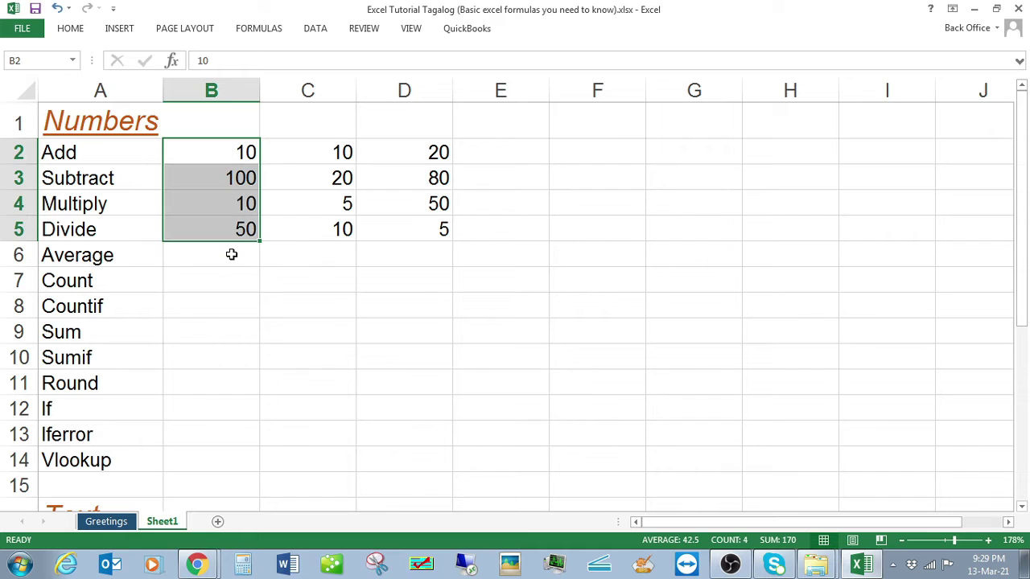
pyautogui.click(231, 254)
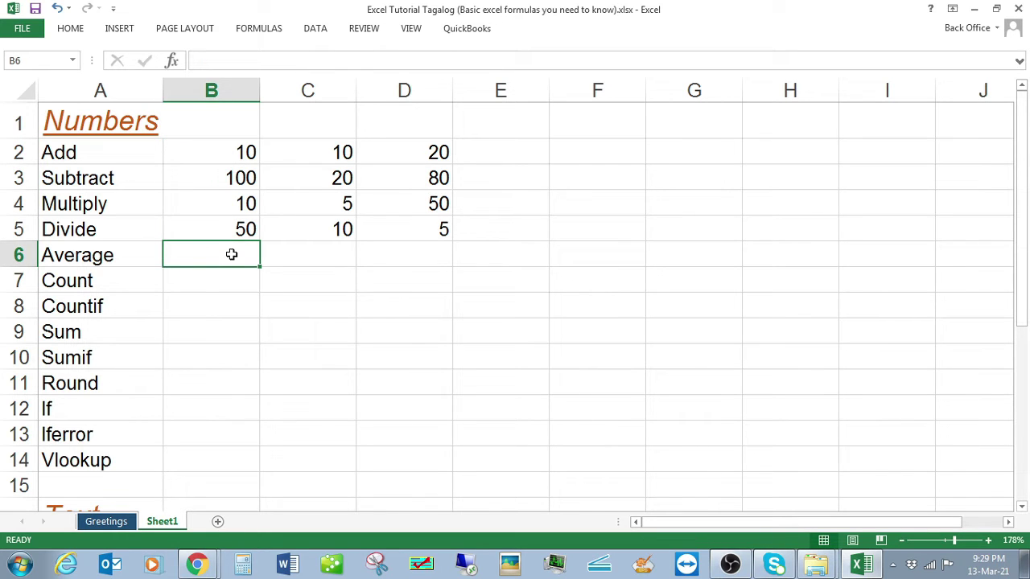
pyautogui.write('=ave')
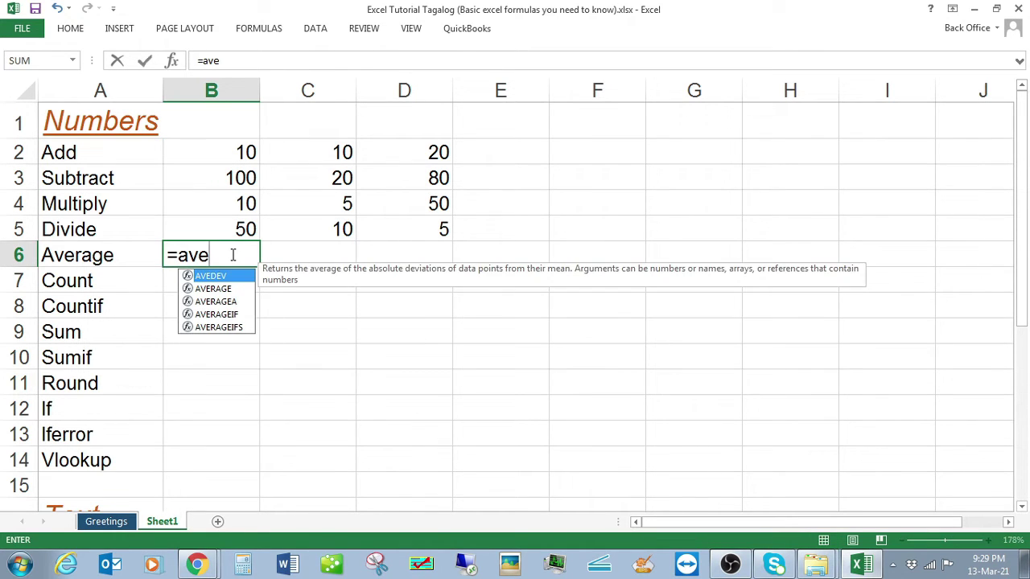
pyautogui.write('ra')
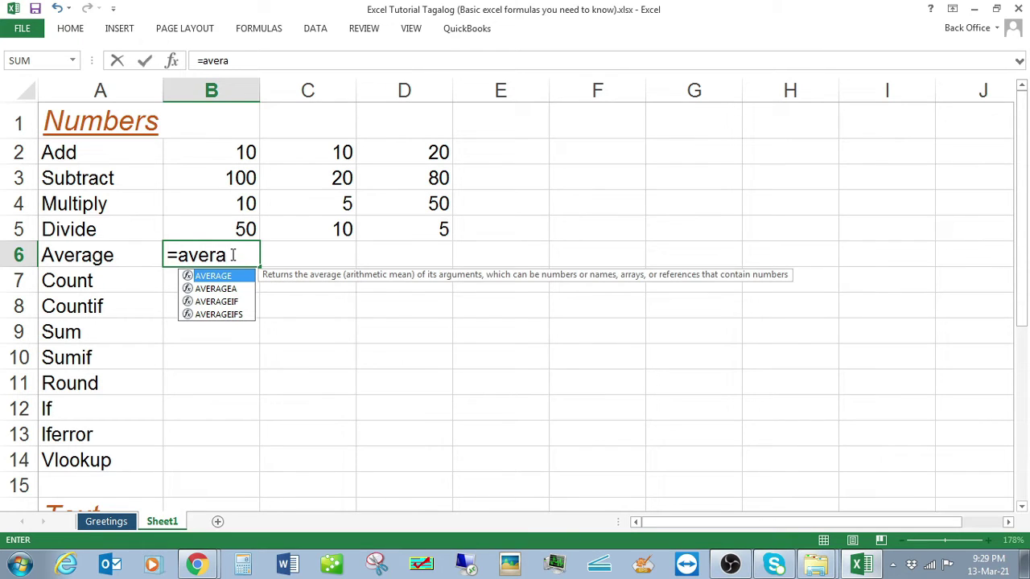
pyautogui.write('ge')
pyautogui.press('Tab')
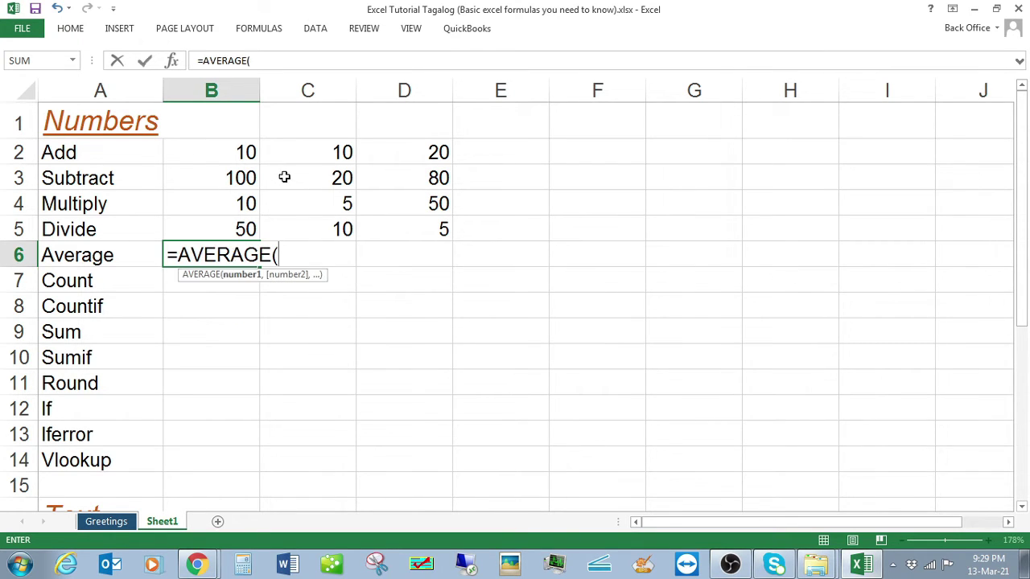
pyautogui.moveTo(242, 154); pyautogui.dragTo(241, 222)
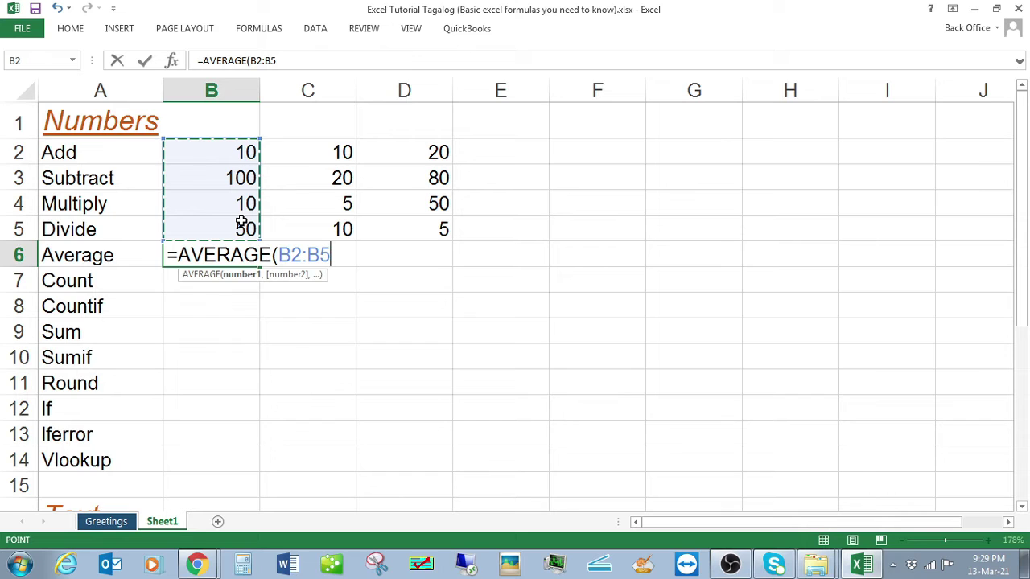
pyautogui.write(')')
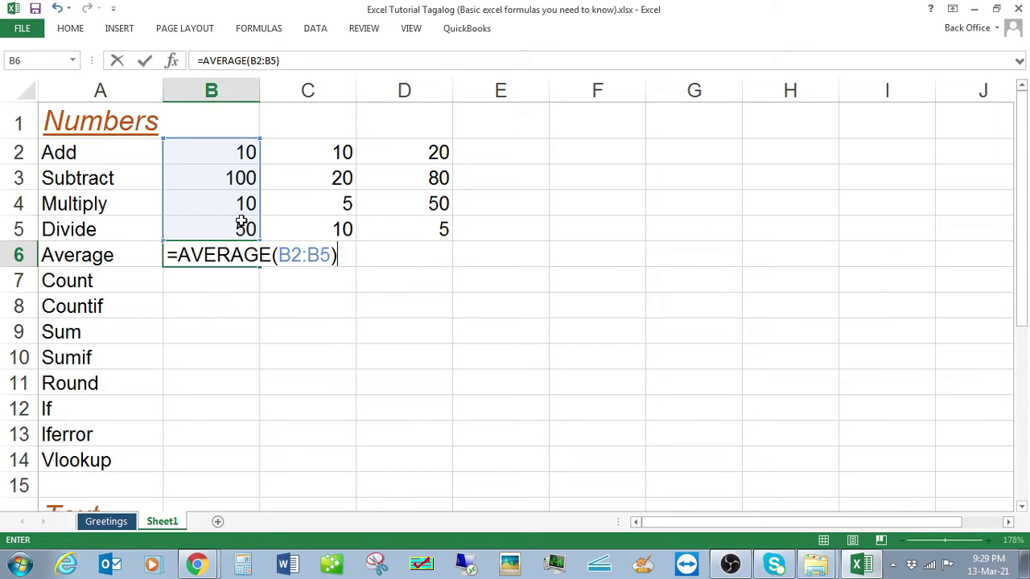
pyautogui.press('Return')
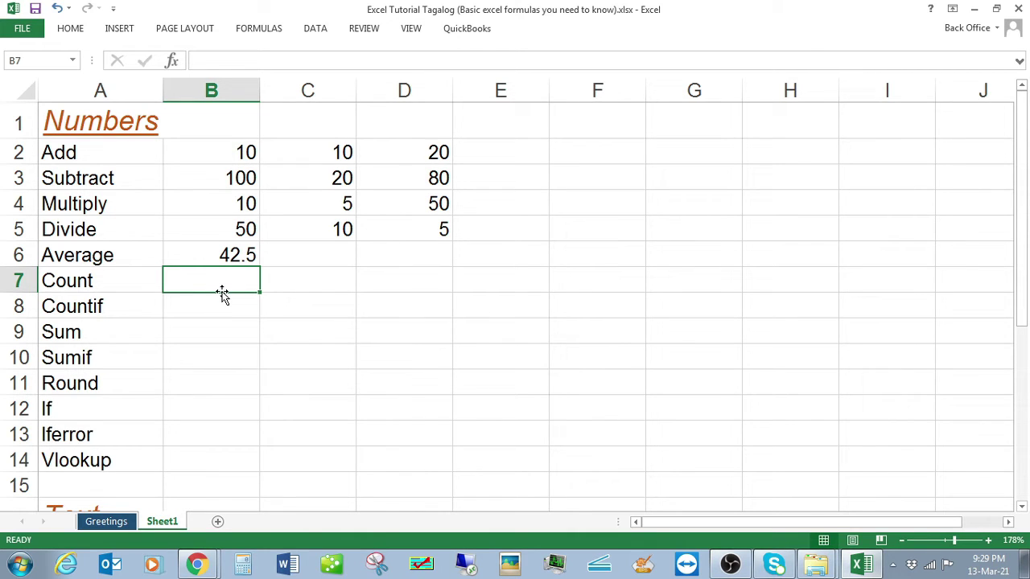
# Enter =COUNT(B2:B6) in B7, which returns 5
pyautogui.write('=')
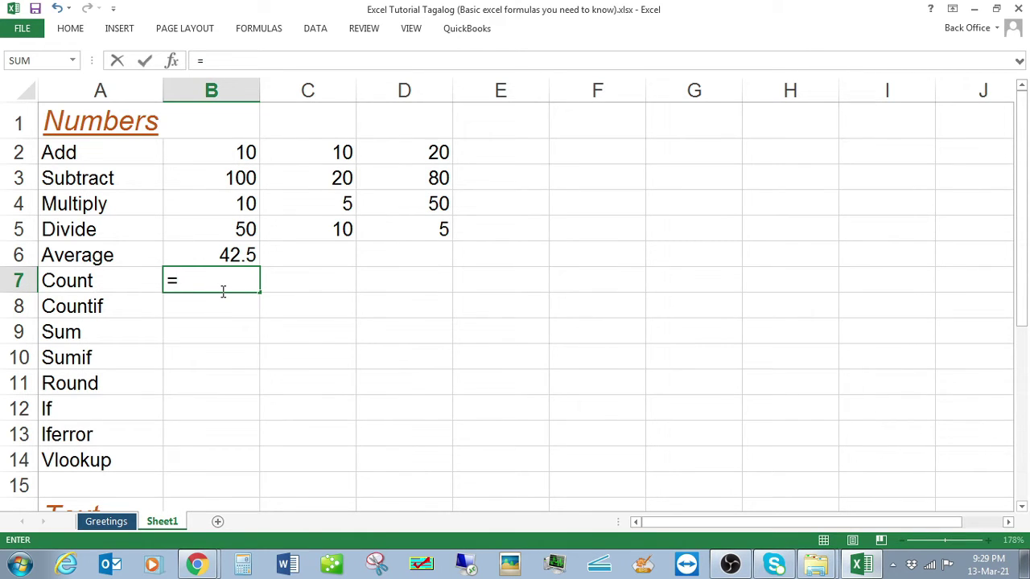
pyautogui.write('count')
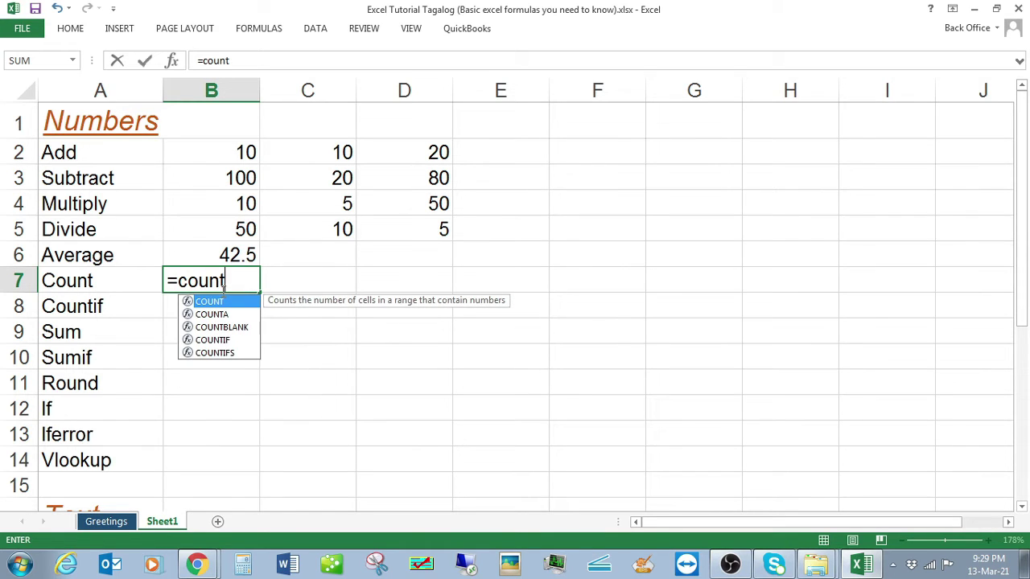
pyautogui.press('Tab')
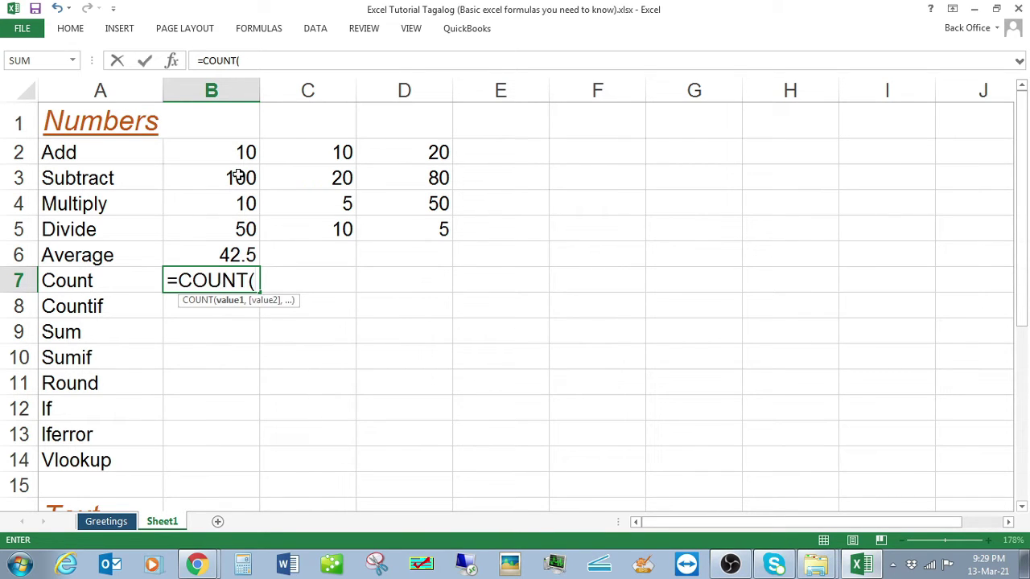
pyautogui.moveTo(220, 150); pyautogui.dragTo(217, 266)
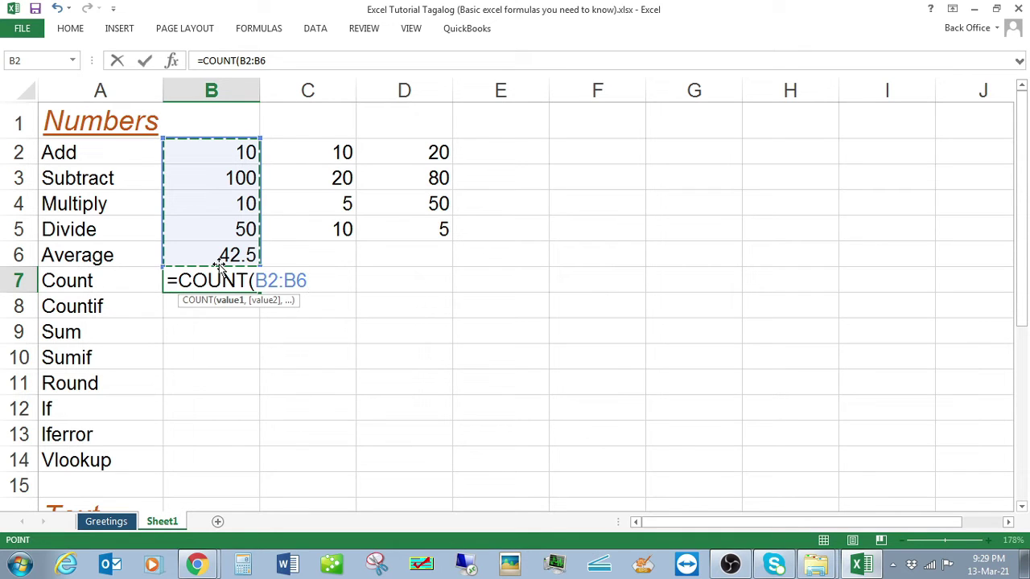
pyautogui.write(')')
pyautogui.press('Return')
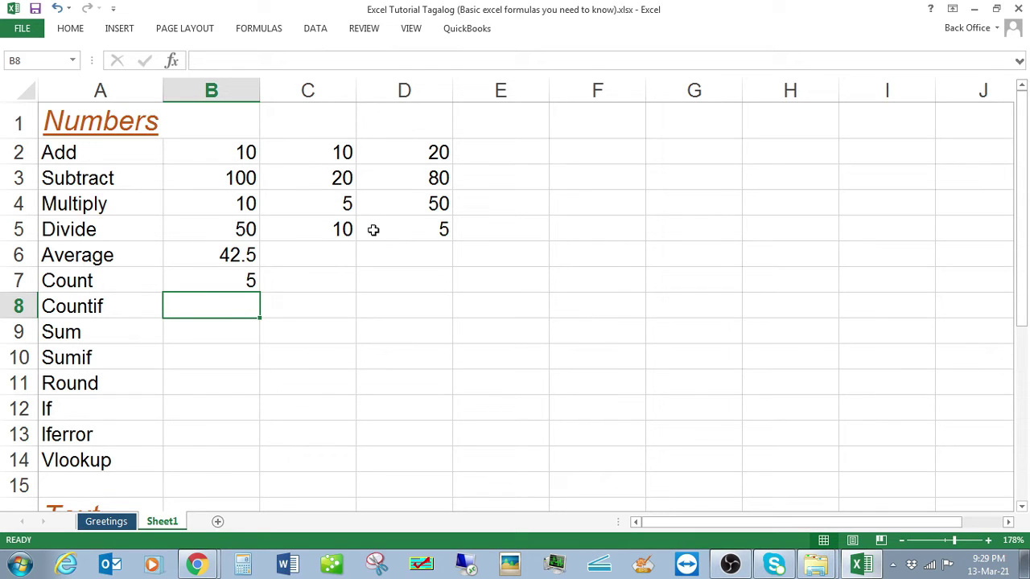
pyautogui.moveTo(262, 318); pyautogui.dragTo(265, 147)
pyautogui.click(310, 288)
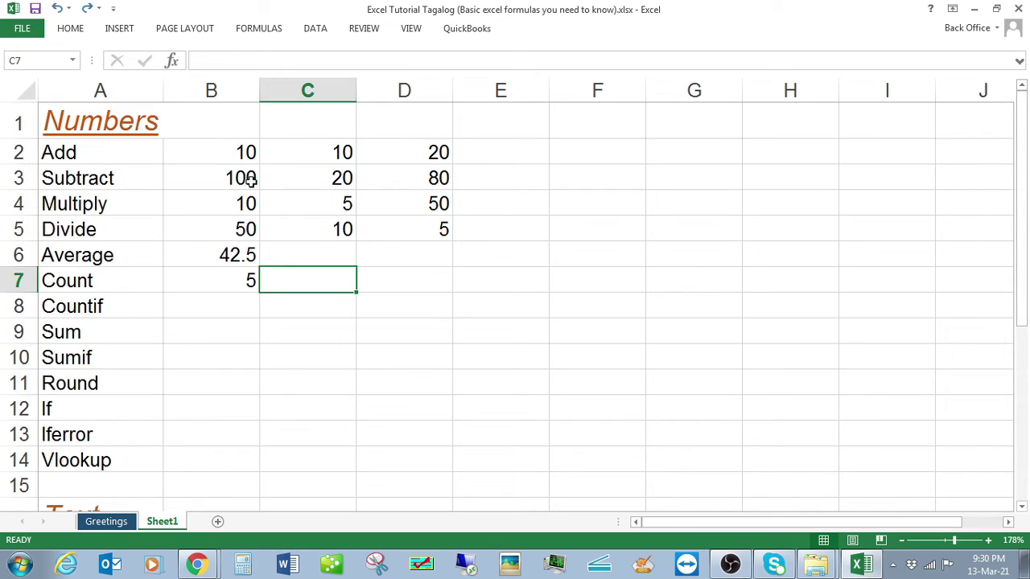
# Enter =COUNTIF(B2:D5,10) in B8, which counts 4 cells equal to 10
pyautogui.click(214, 313)
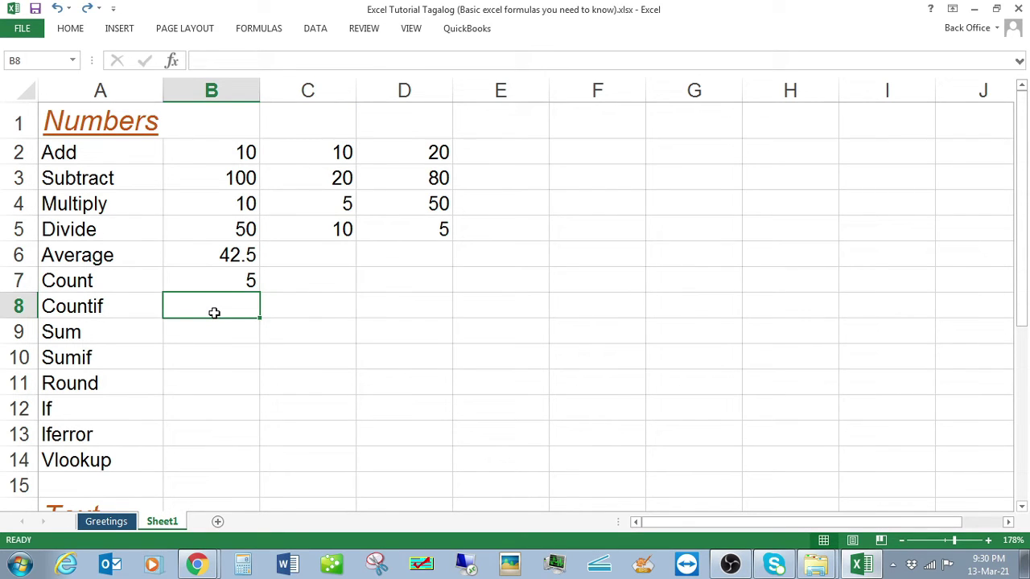
pyautogui.write('=count')
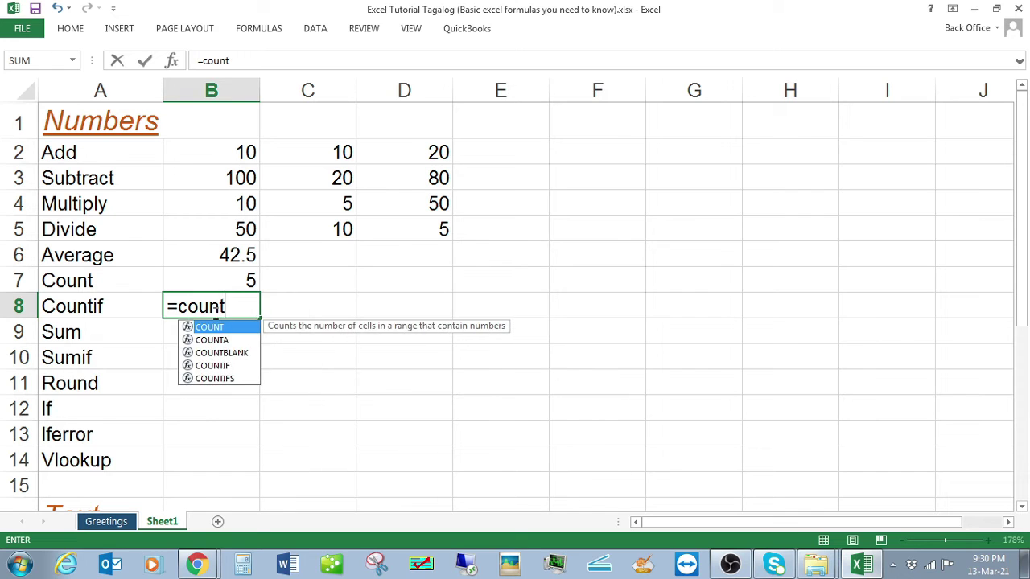
pyautogui.write('if')
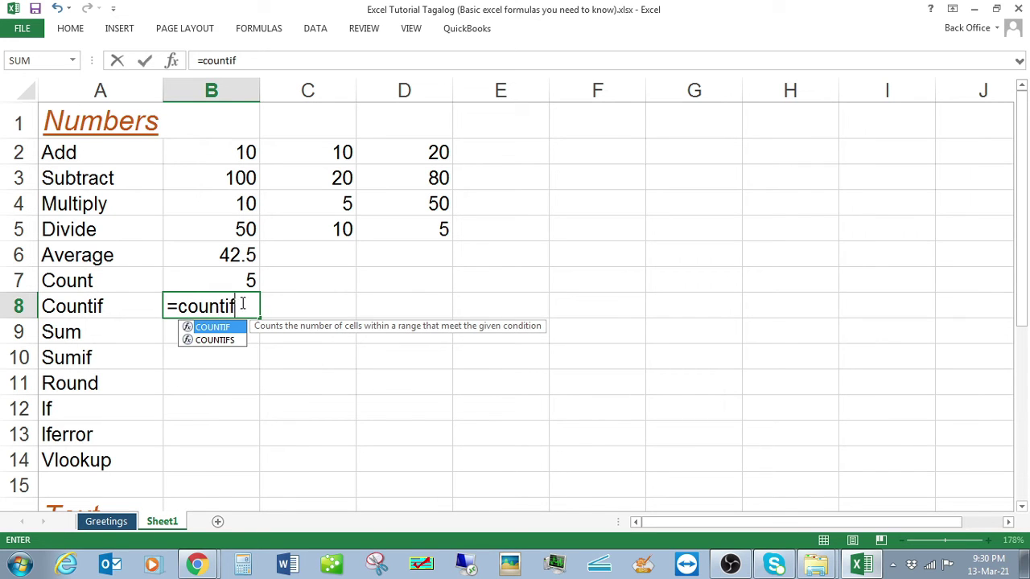
pyautogui.press('Tab')
pyautogui.click(241, 151)
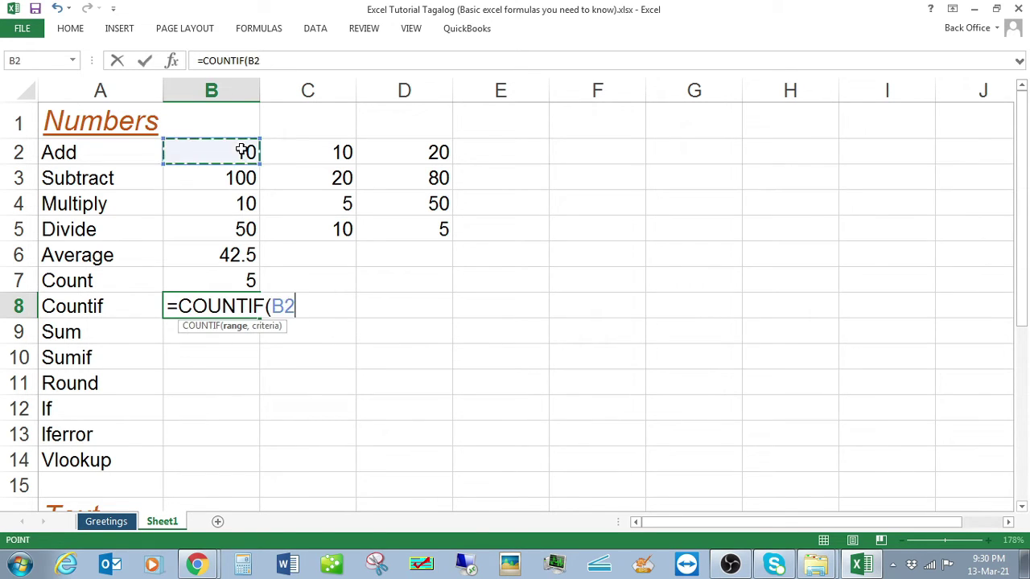
pyautogui.moveTo(241, 151); pyautogui.dragTo(372, 239)
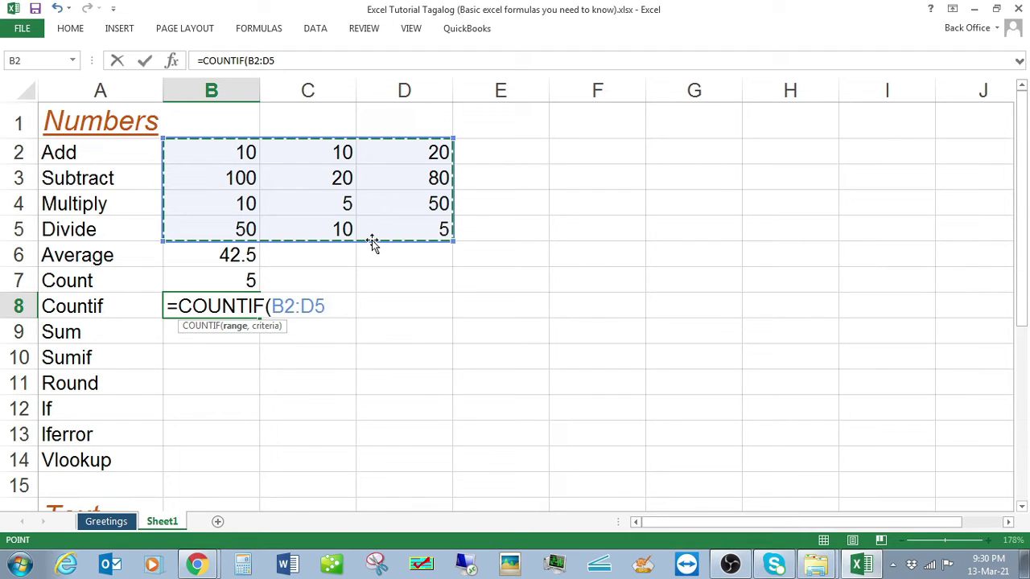
pyautogui.write(',')
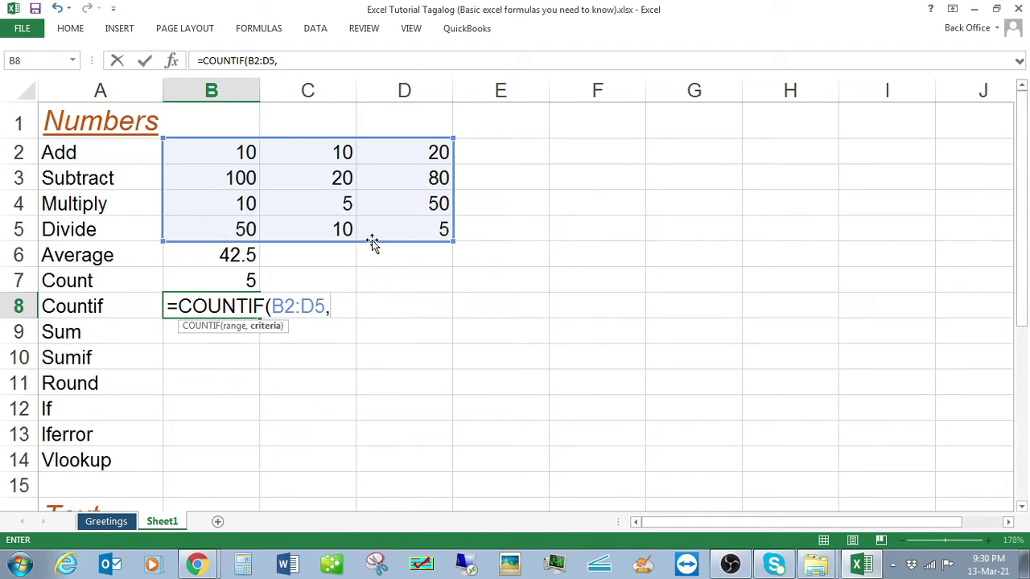
pyautogui.write('10)')
pyautogui.press('Return')
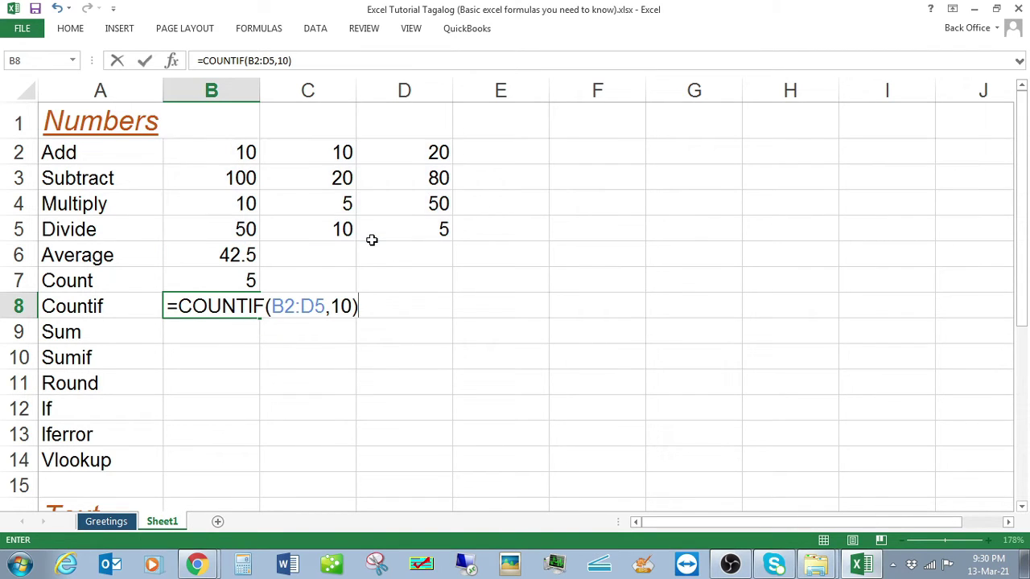
pyautogui.press('Up')
pyautogui.press('Right')
pyautogui.press('Left')
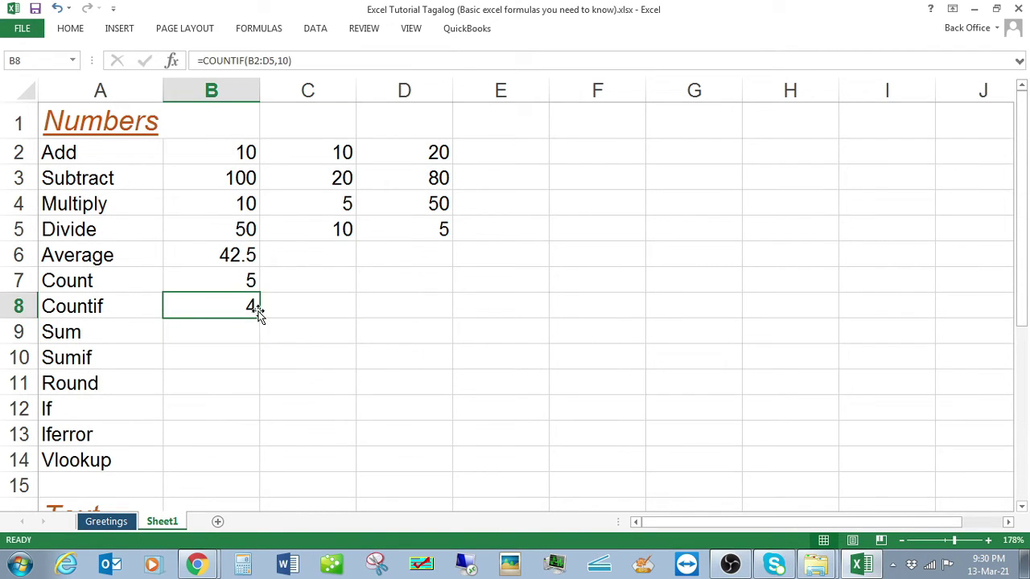
pyautogui.click(242, 328)
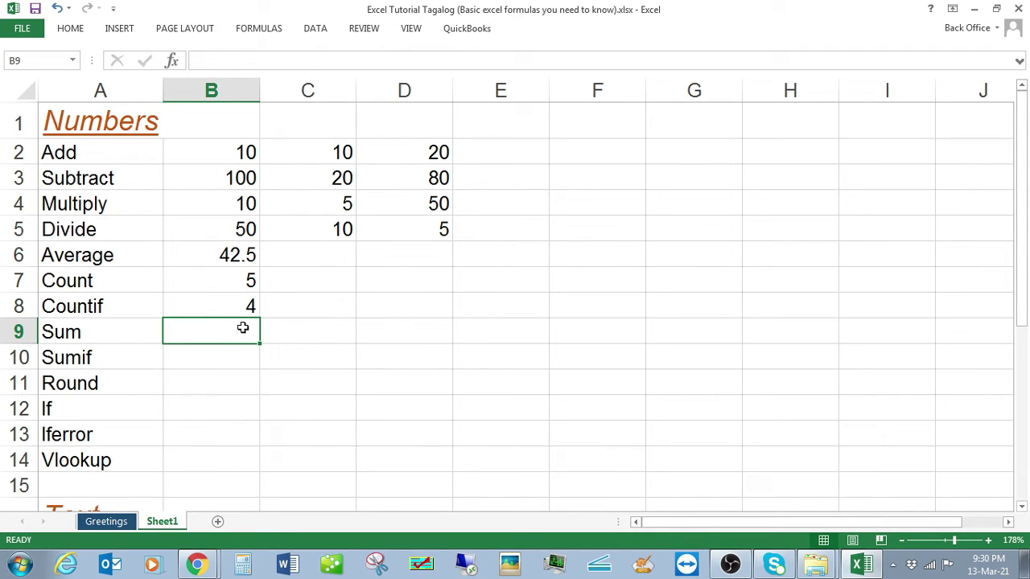
# Enter =SUM(B2:B8) in B9, totalling 221.5
pyautogui.write('=sum')
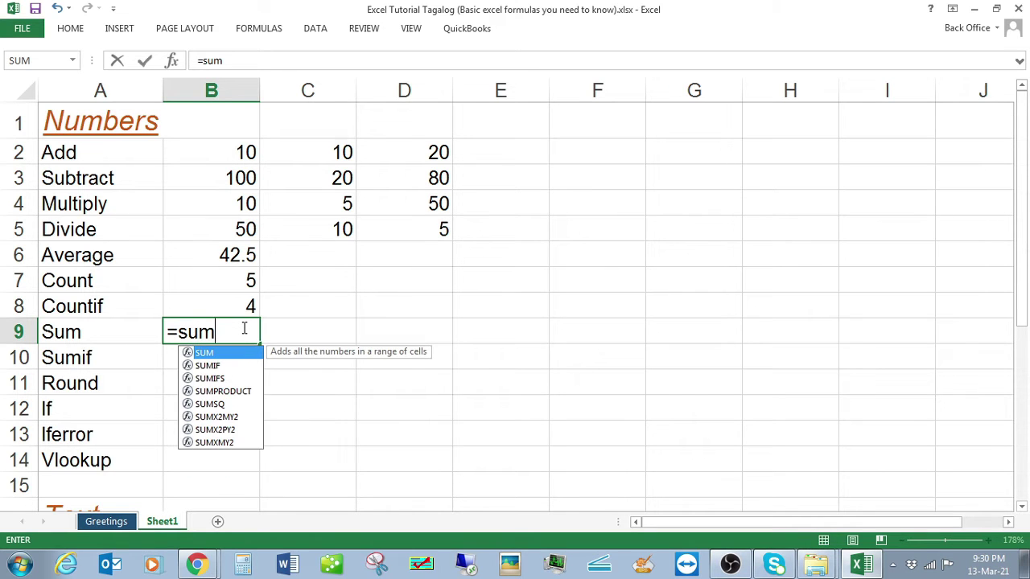
pyautogui.press('Tab')
pyautogui.click(233, 150)
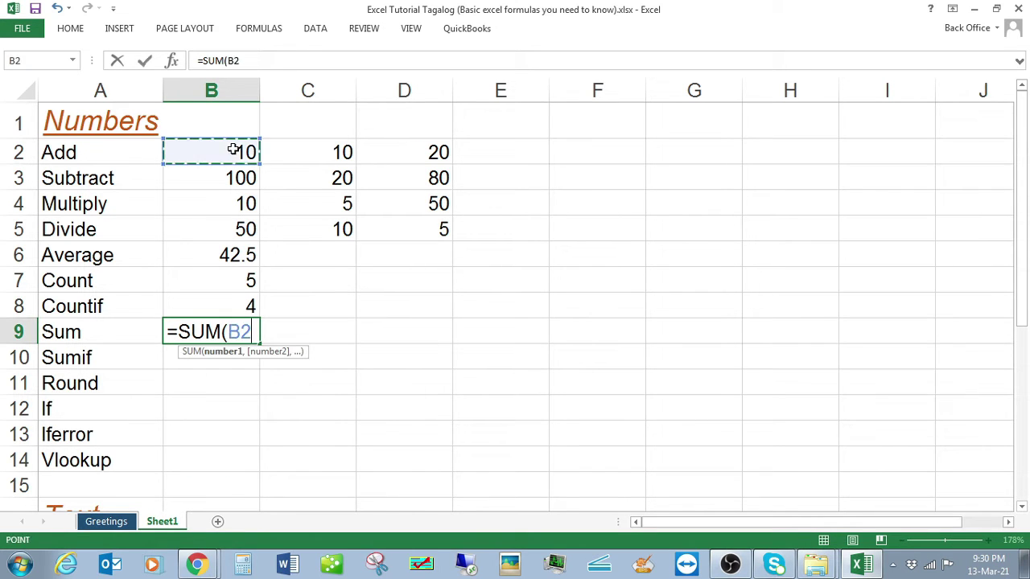
pyautogui.moveTo(232, 149); pyautogui.dragTo(223, 301)
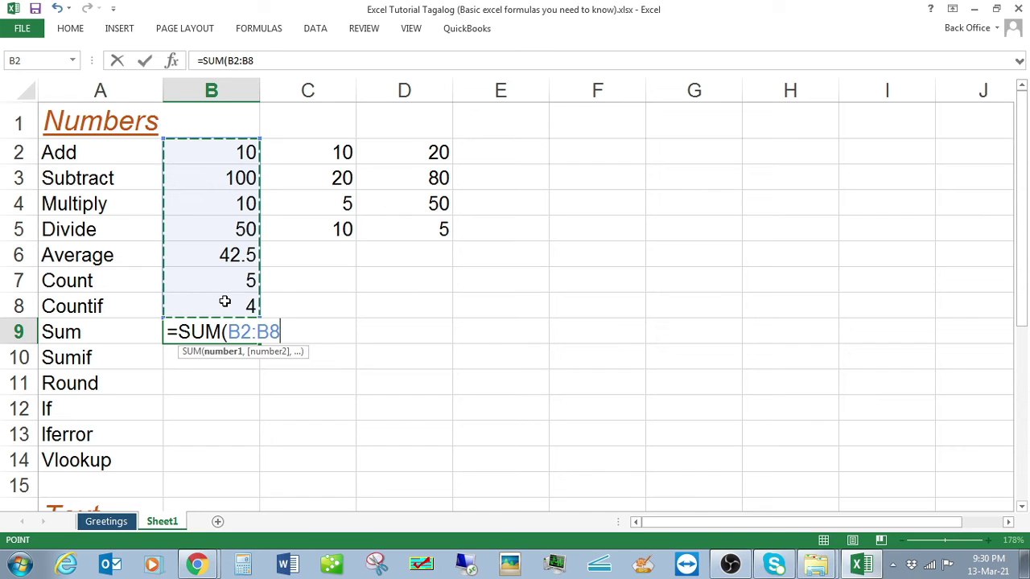
pyautogui.write(')')
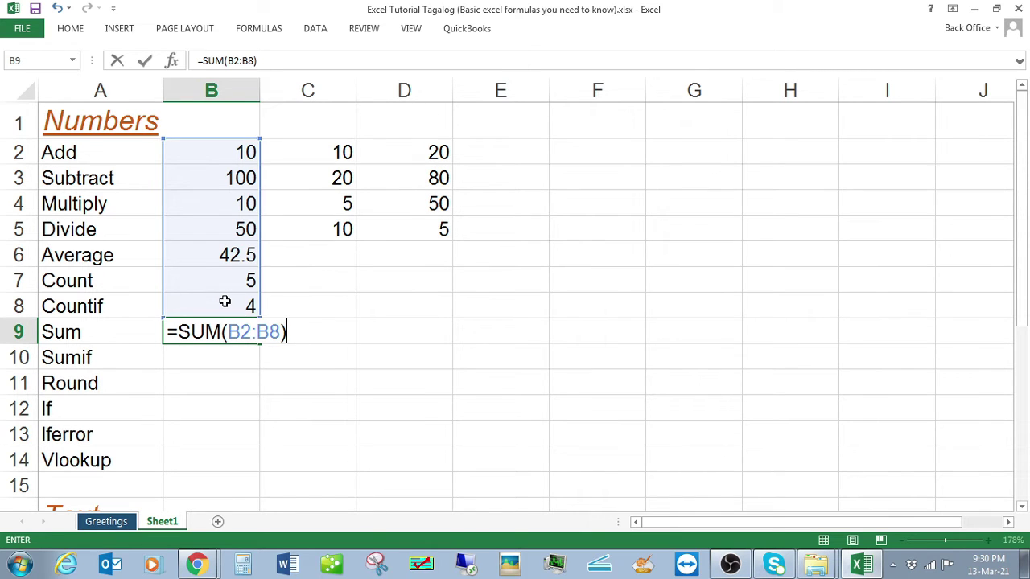
pyautogui.press('Return')
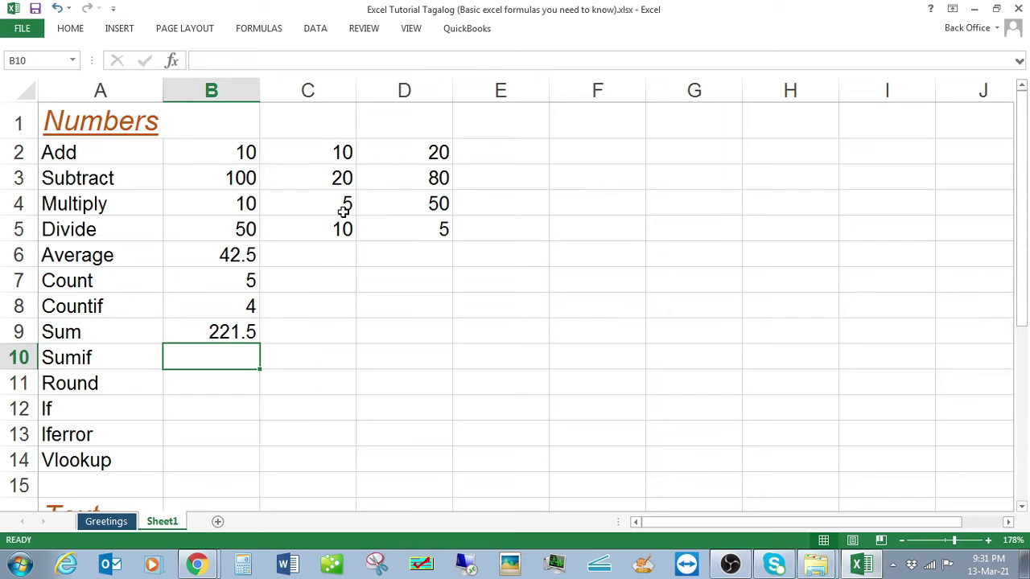
# Build =SUMIF(B2:B5,10,C2:C5) in B10 using autocomplete and range selection
pyautogui.write('=sum')
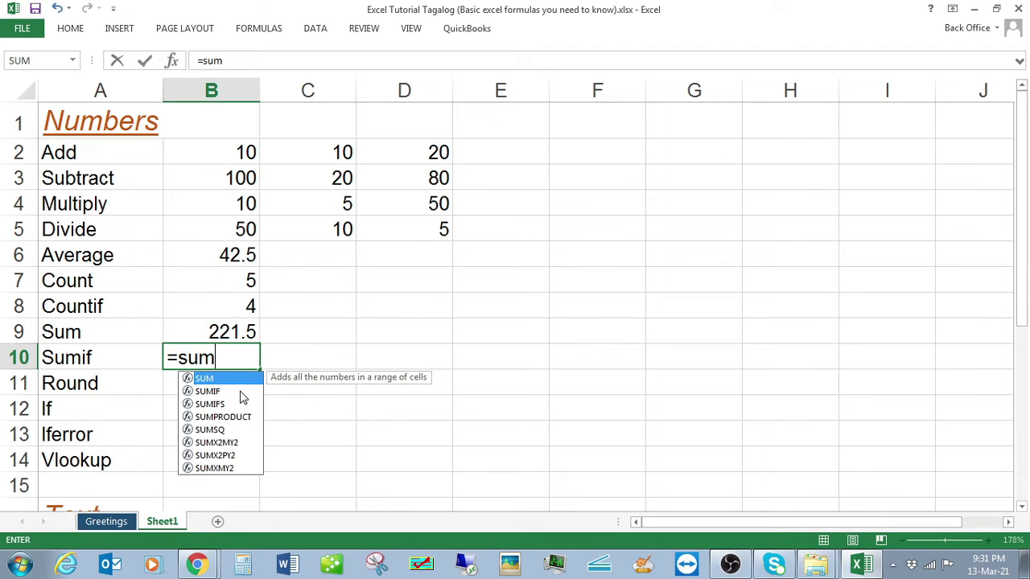
pyautogui.press('Tab')
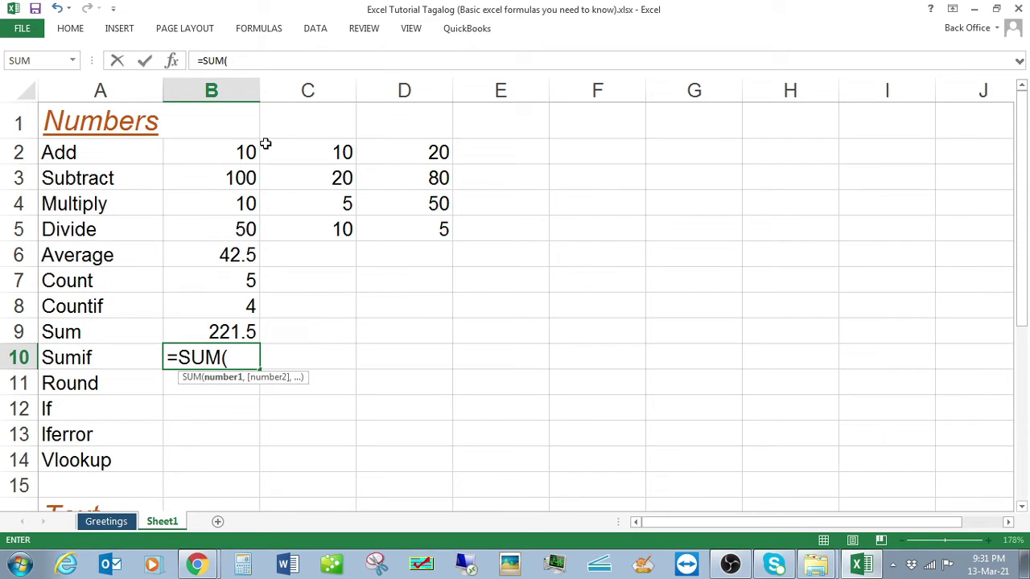
pyautogui.press('BackSpace')
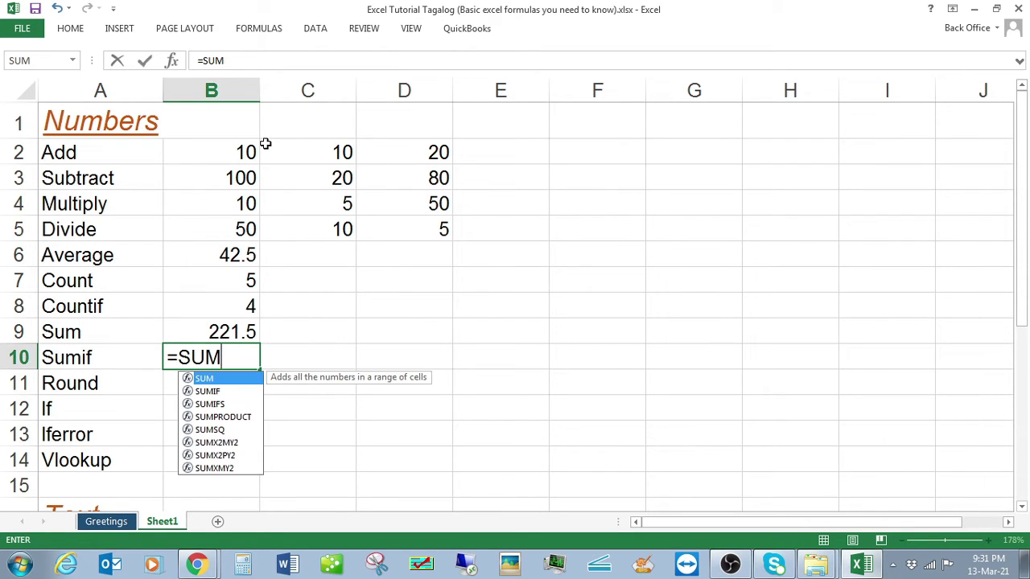
pyautogui.write('if')
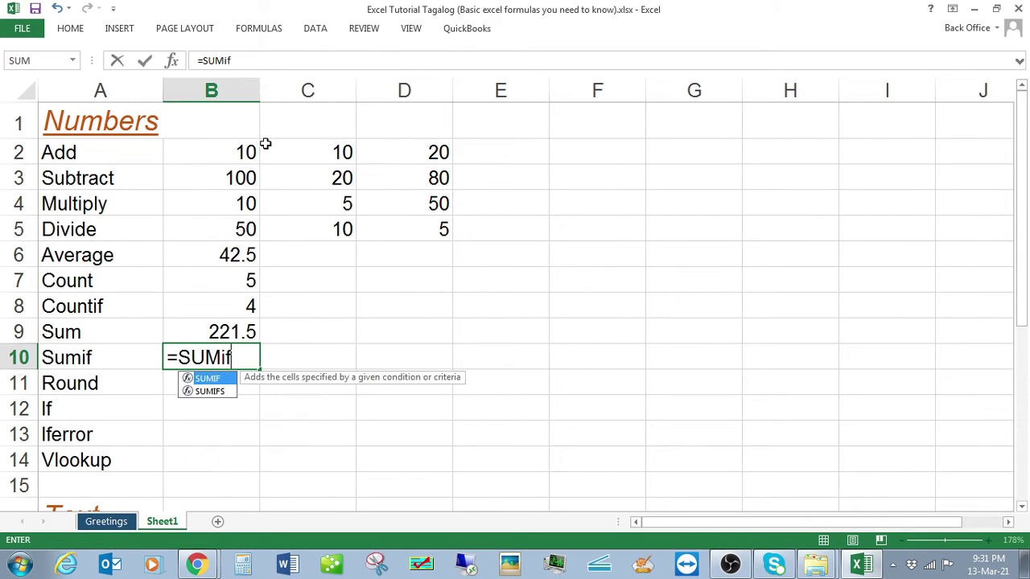
pyautogui.press('Tab')
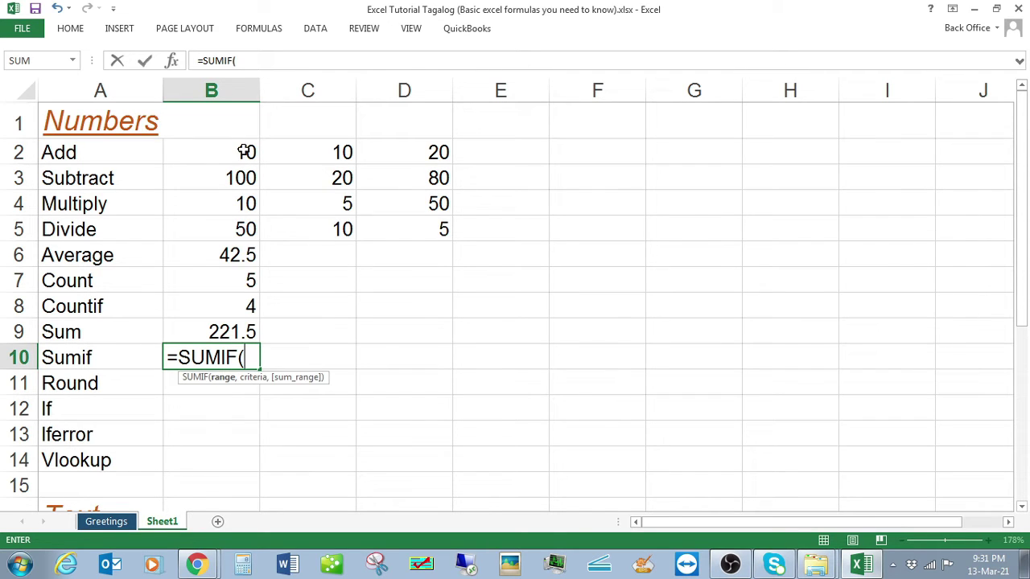
pyautogui.click(244, 149)
pyautogui.moveTo(243, 149); pyautogui.dragTo(238, 221)
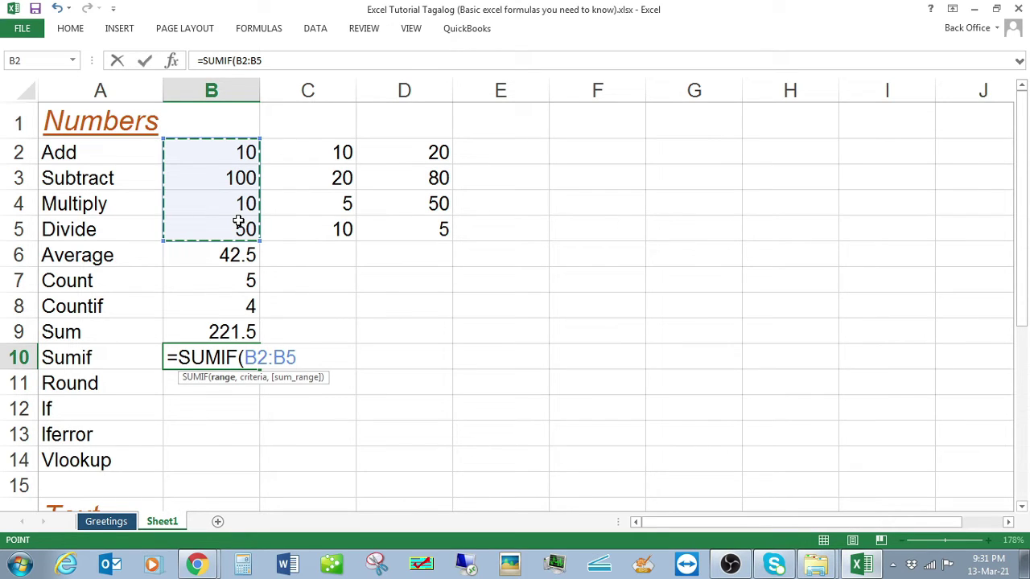
pyautogui.write(',')
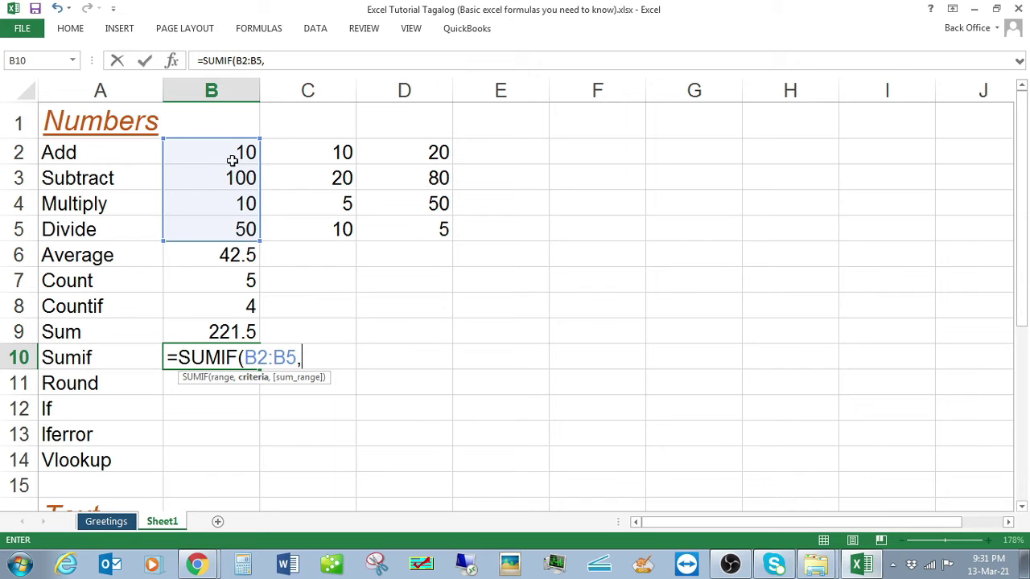
pyautogui.write('10,')
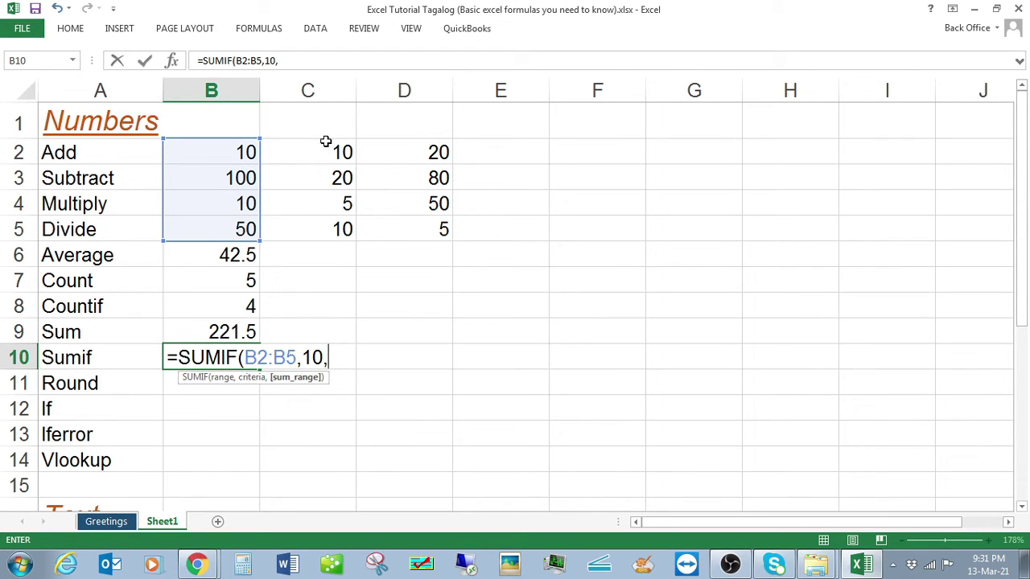
pyautogui.moveTo(322, 148); pyautogui.dragTo(315, 233)
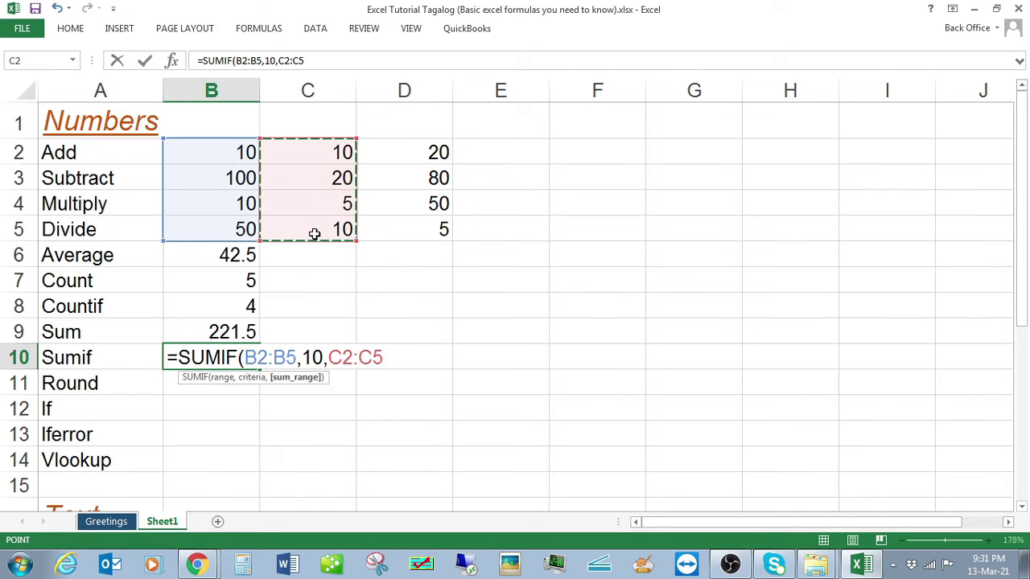
pyautogui.write(')')
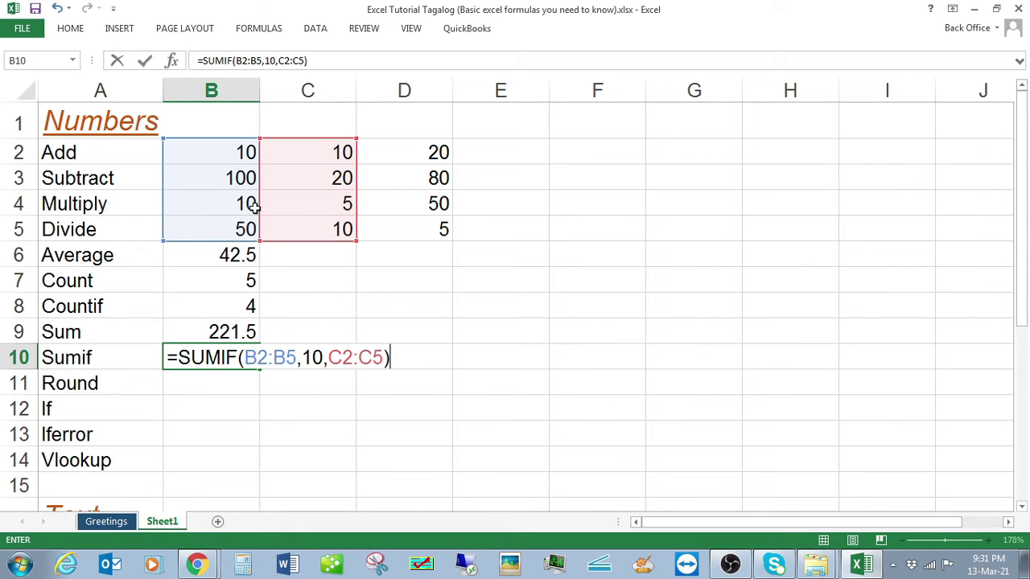
# Commit the SUMIF formula, then change its criterion from 10 to 100
pyautogui.press('Return')
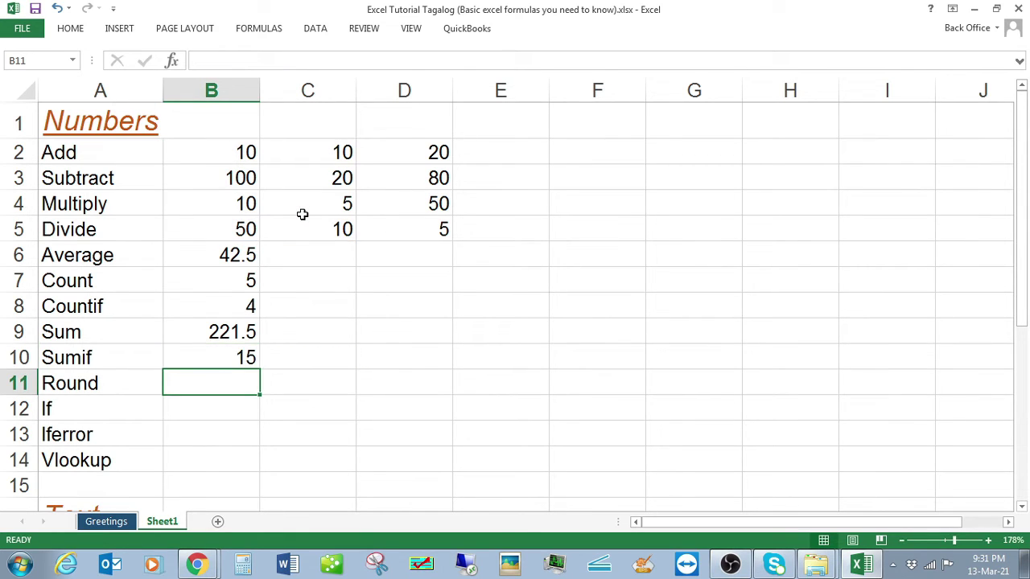
pyautogui.press('Up')
pyautogui.press('F2')
pyautogui.press('Left')
pyautogui.press('Left')
pyautogui.press('Left')
pyautogui.press('Left')
pyautogui.press('Left')
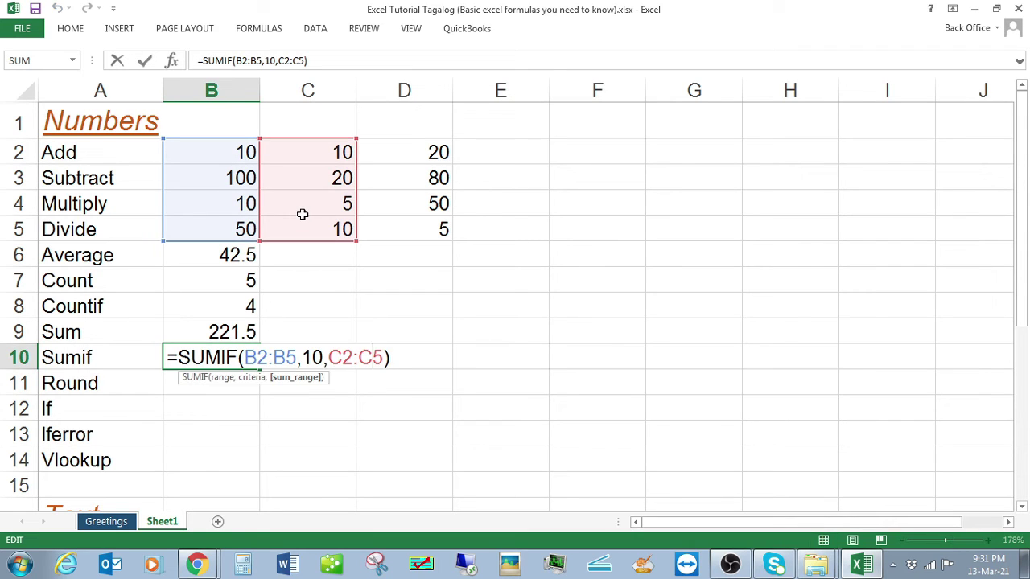
pyautogui.press('Left')
pyautogui.press('Left')
pyautogui.hotkey('shift', 'Left')
pyautogui.hotkey('shift', 'Left')
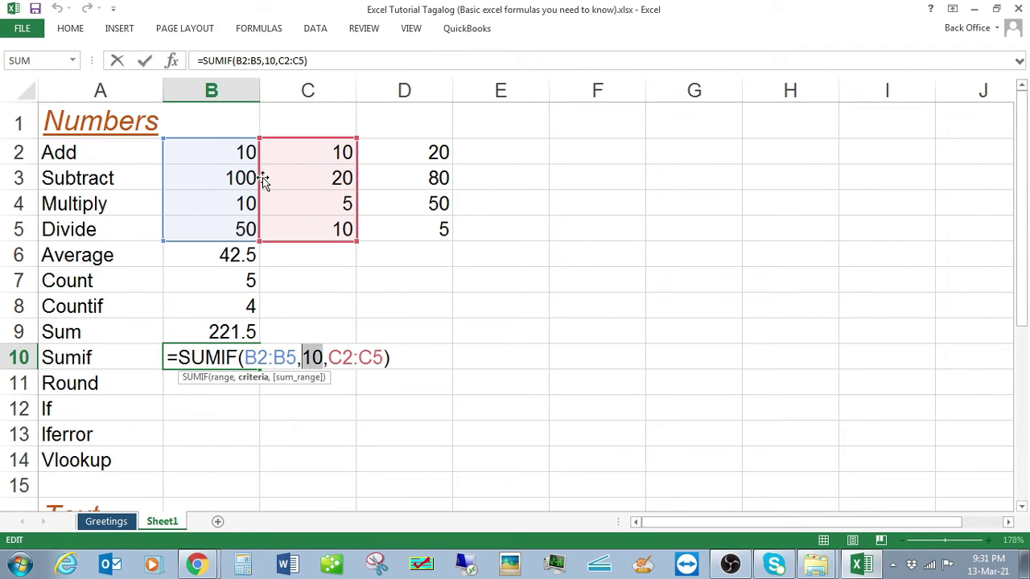
pyautogui.write('100')
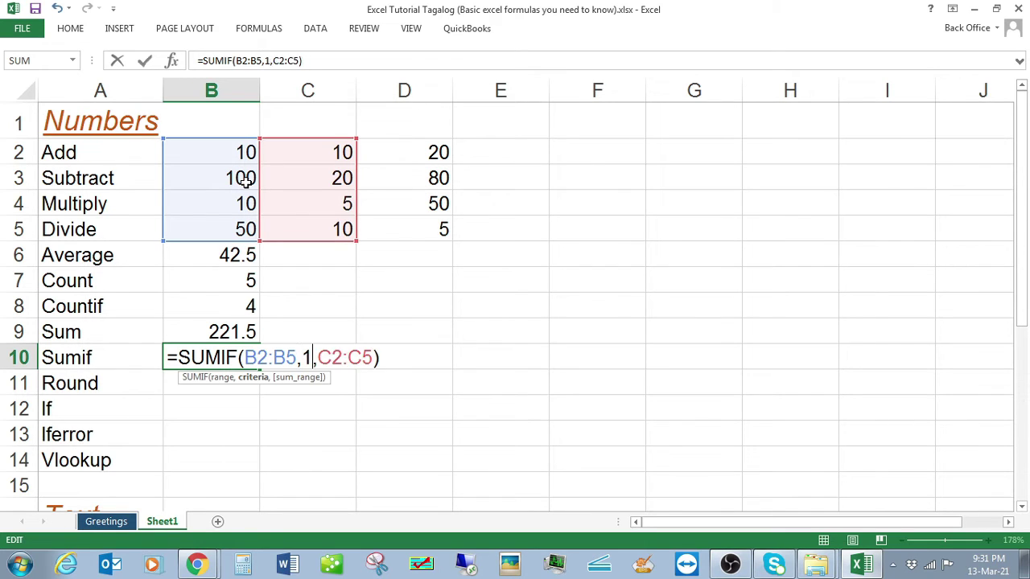
pyautogui.press('Return')
# Edit the SUMIF criterion again, typing 5 over part of the value
pyautogui.press('Up')
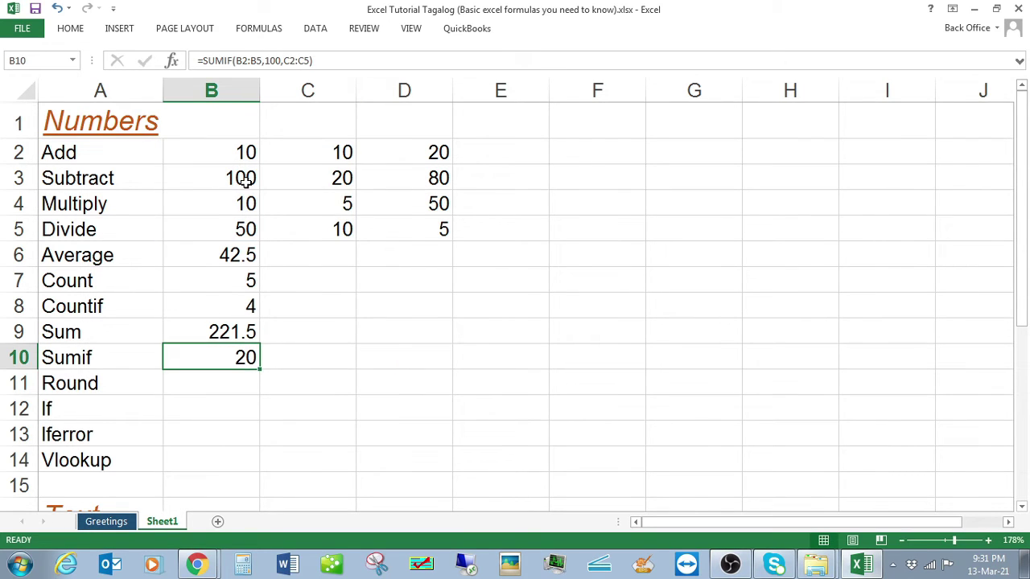
pyautogui.press('F2')
pyautogui.press('Left')
pyautogui.press('Left')
pyautogui.press('Left')
pyautogui.press('Left')
pyautogui.press('Left')
pyautogui.press('Left')
pyautogui.press('Left')
pyautogui.press('Left')
pyautogui.press('Left')
pyautogui.press('Left')
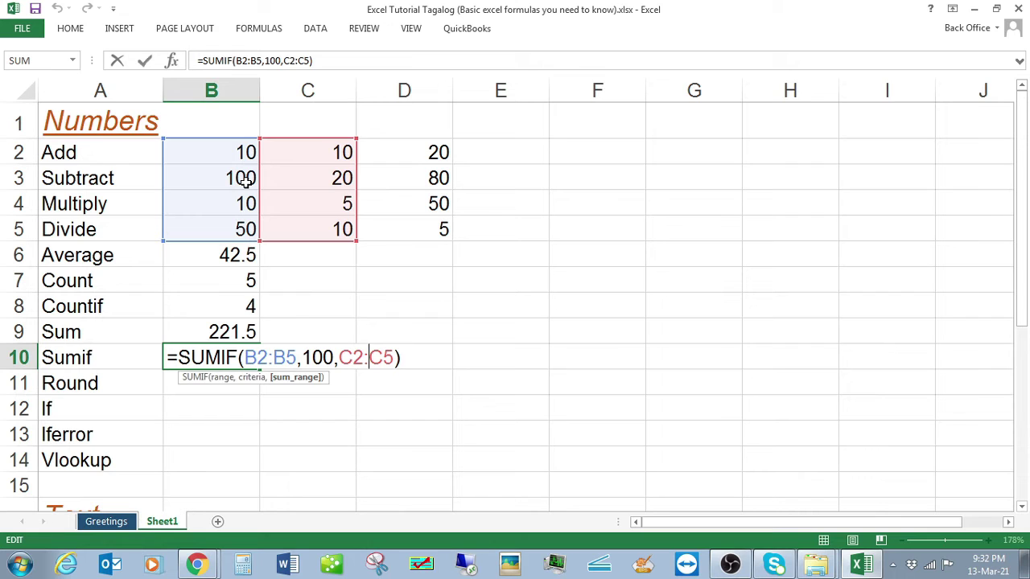
pyautogui.press('Right')
pyautogui.press('Left')
pyautogui.hotkey('shift', 'Right')
pyautogui.hotkey('shift', 'Right')
pyautogui.hotkey('shift', 'Right')
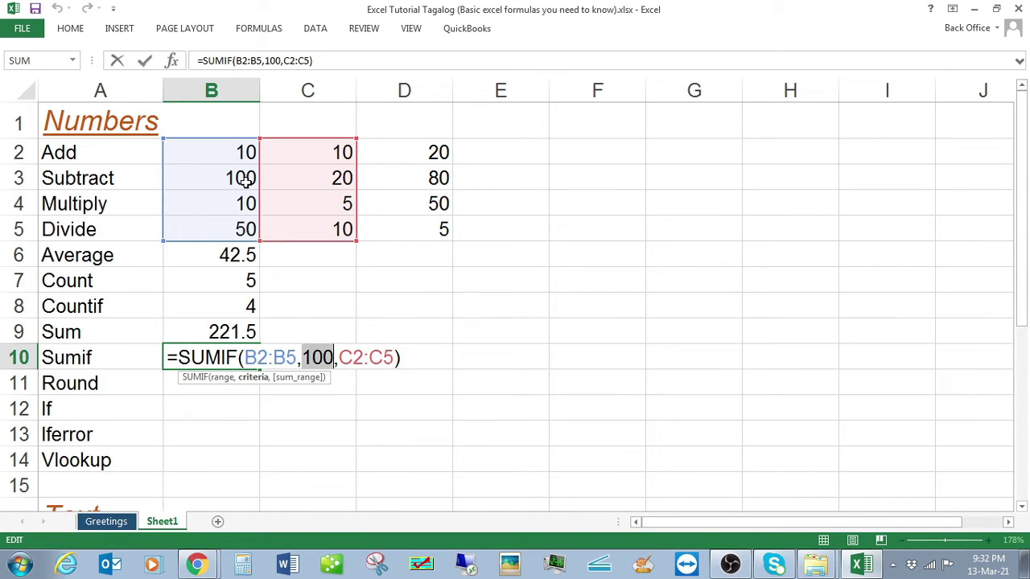
pyautogui.write('5')
pyautogui.press('Return')
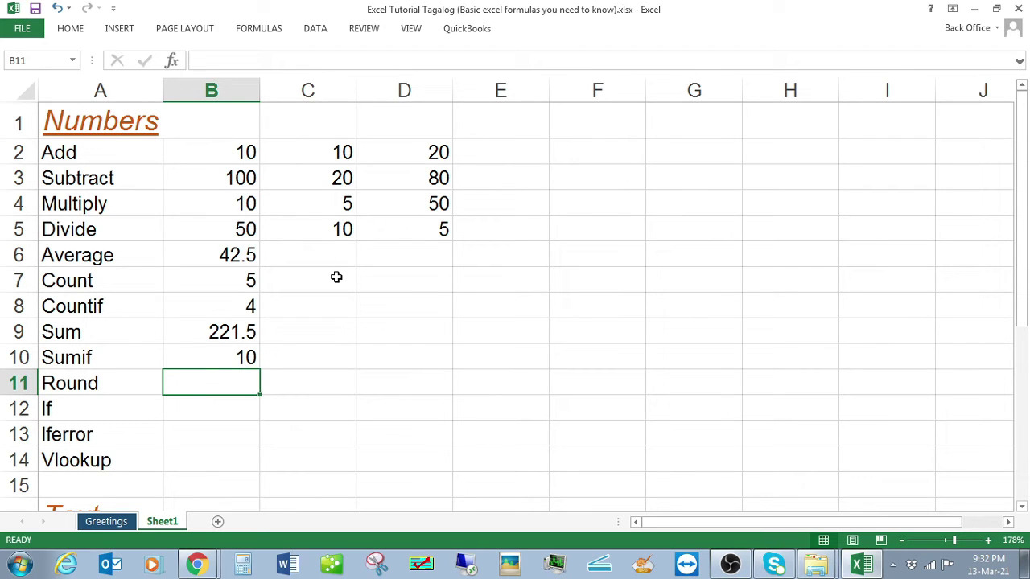
# Enter =ROUND(B9,0) in B11, rounding 221.5 to 222
pyautogui.write('=round')
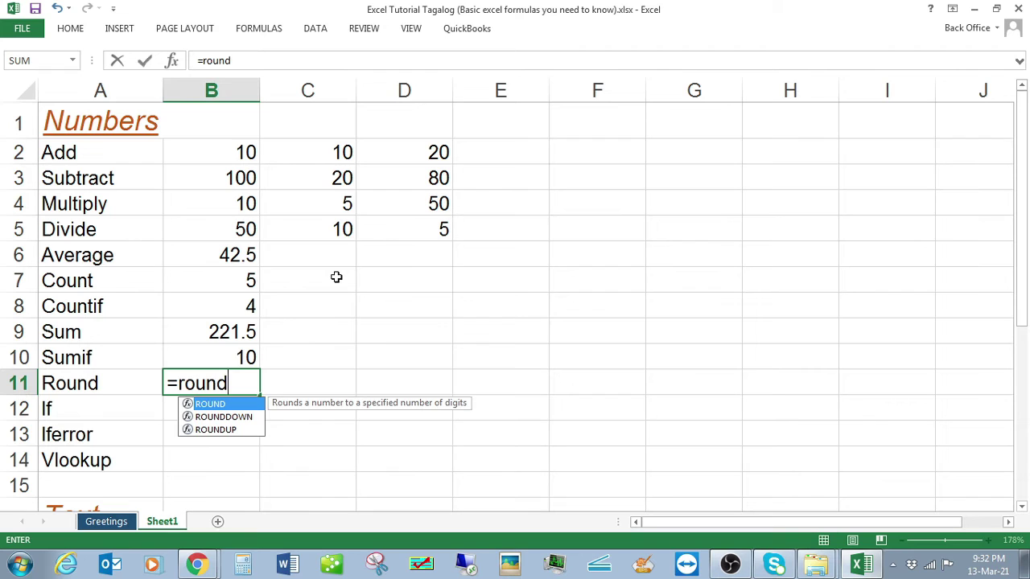
pyautogui.press('Tab')
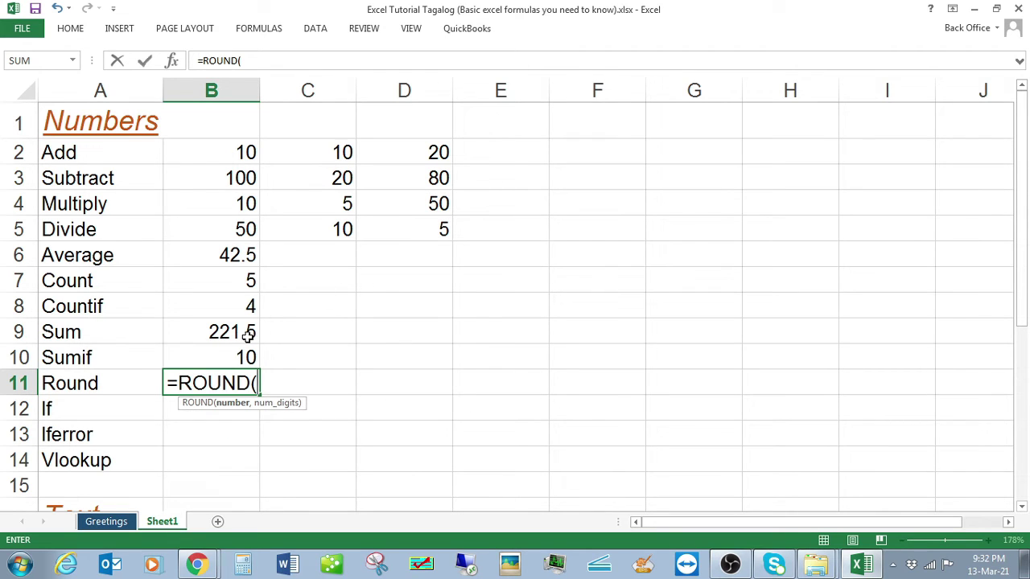
pyautogui.click(241, 333)
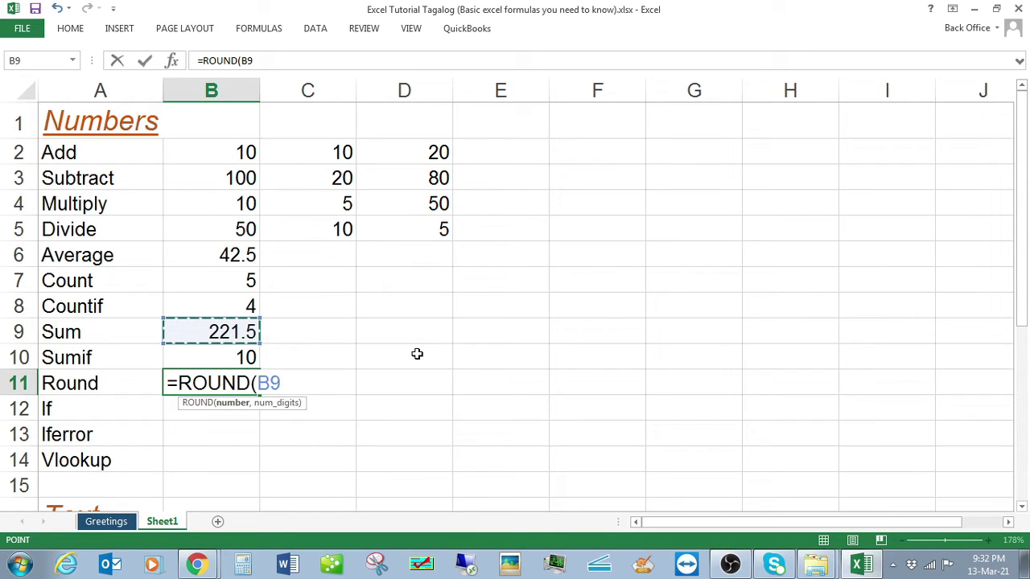
pyautogui.write(',')
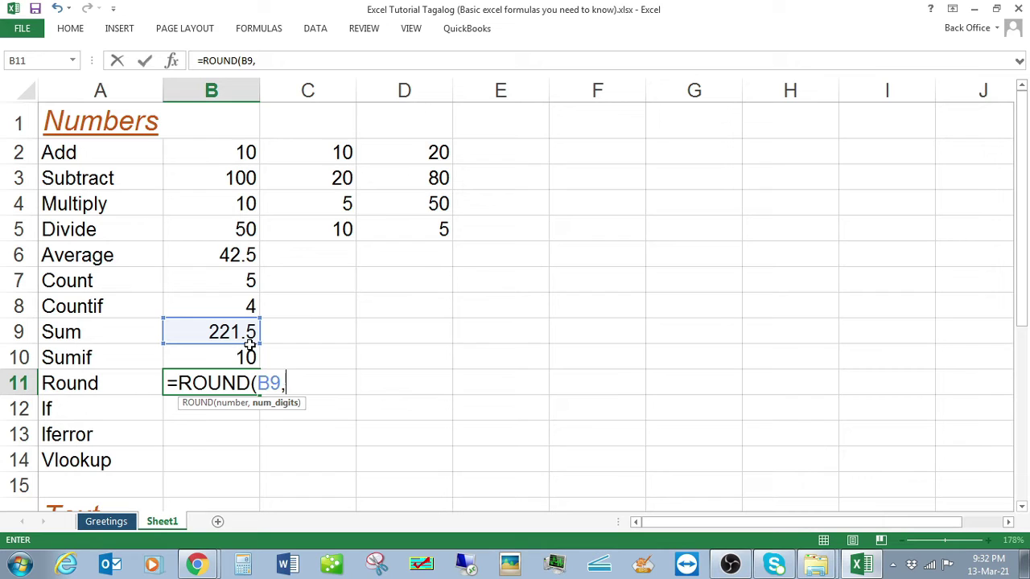
pyautogui.write('0)')
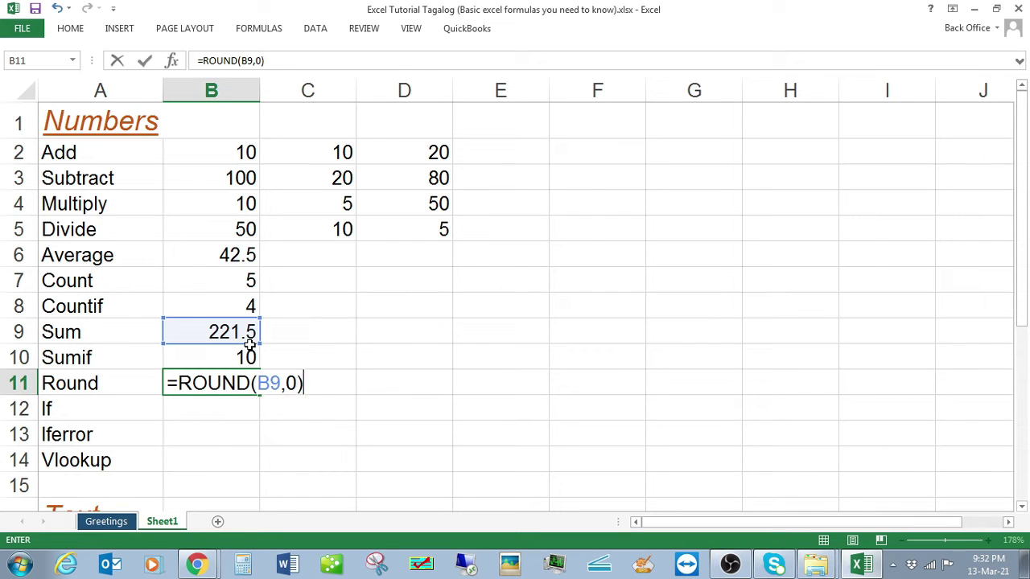
pyautogui.press('Return')
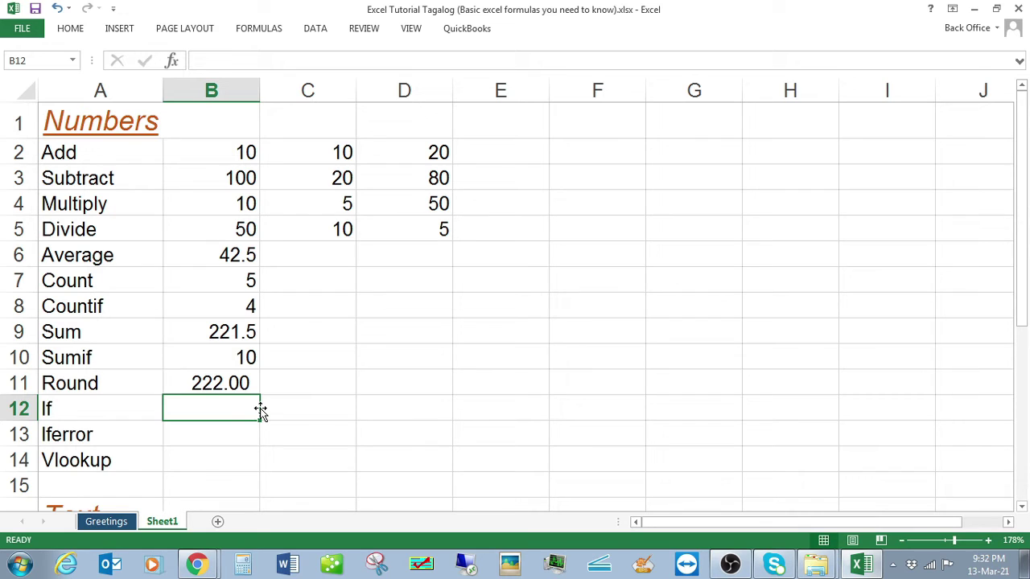
# Enter =IF(B8=4,"good","bad") in B12 beside the If label
pyautogui.write('=if')
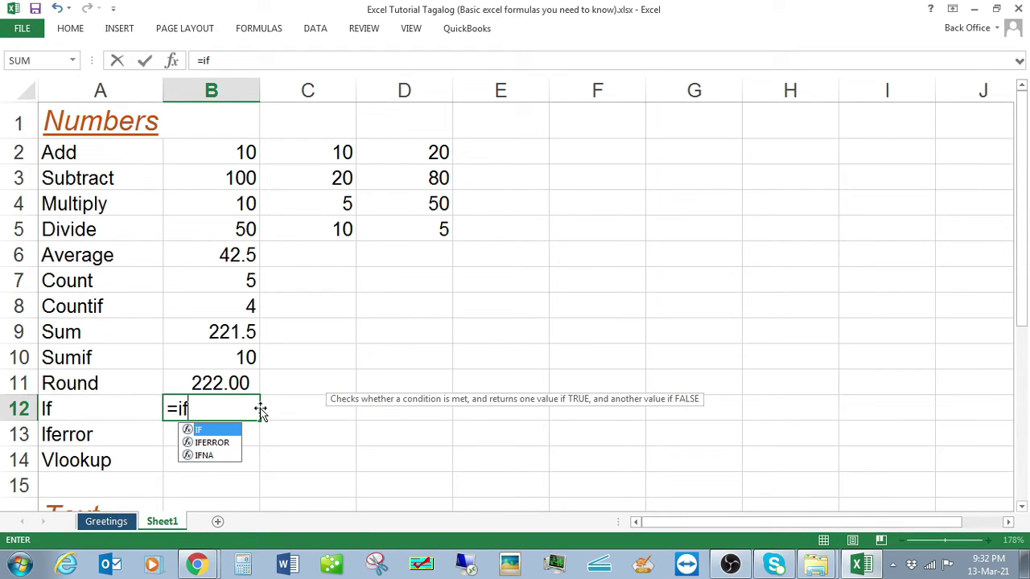
pyautogui.press('Tab')
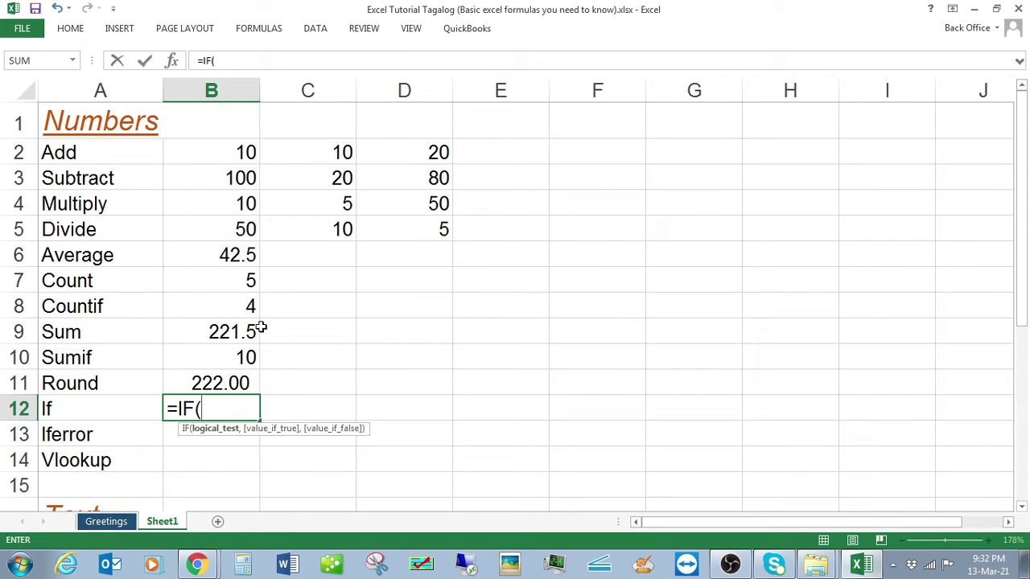
pyautogui.click(244, 308)
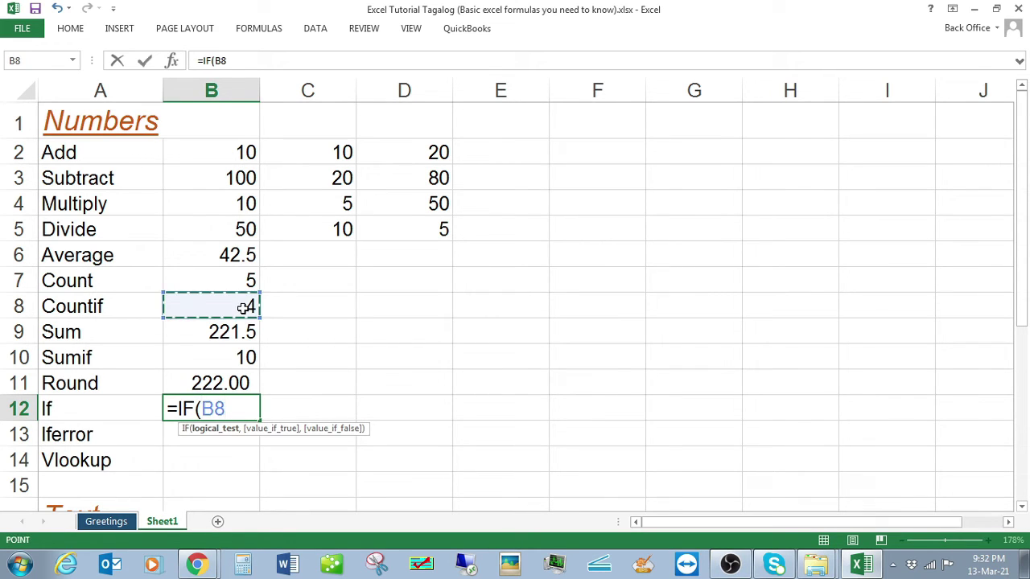
pyautogui.write('=')
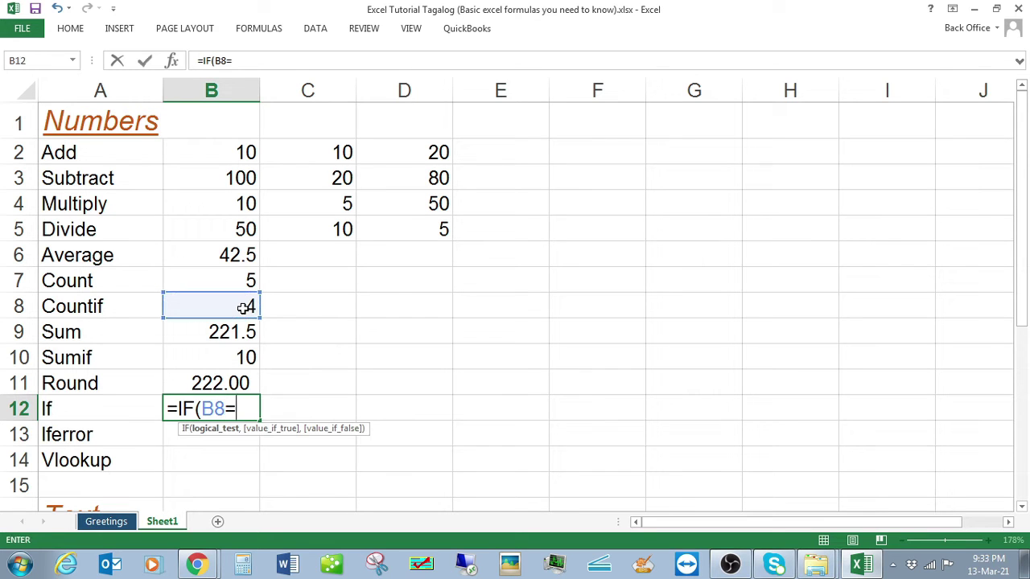
pyautogui.write('4,')
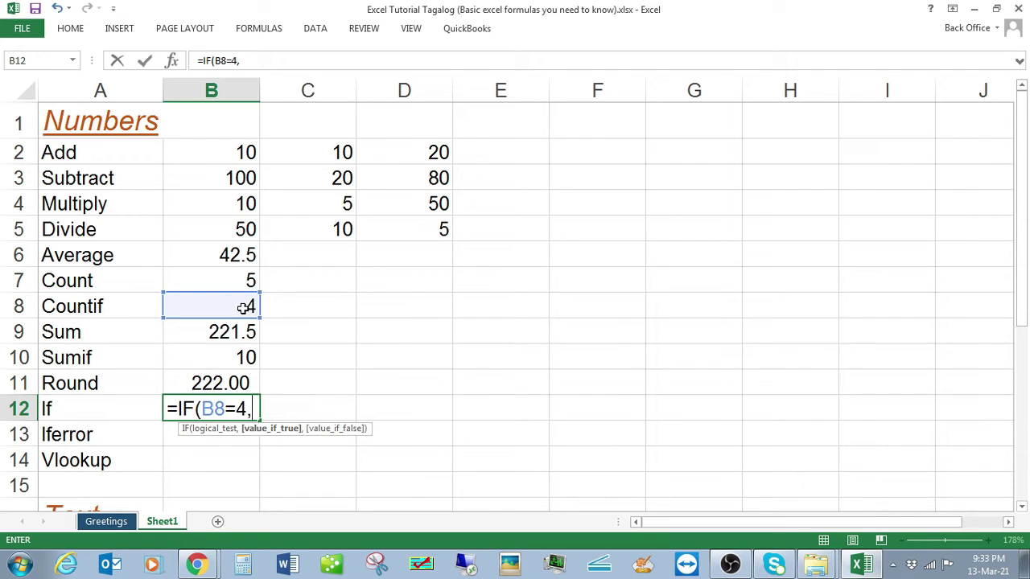
pyautogui.write('"good')
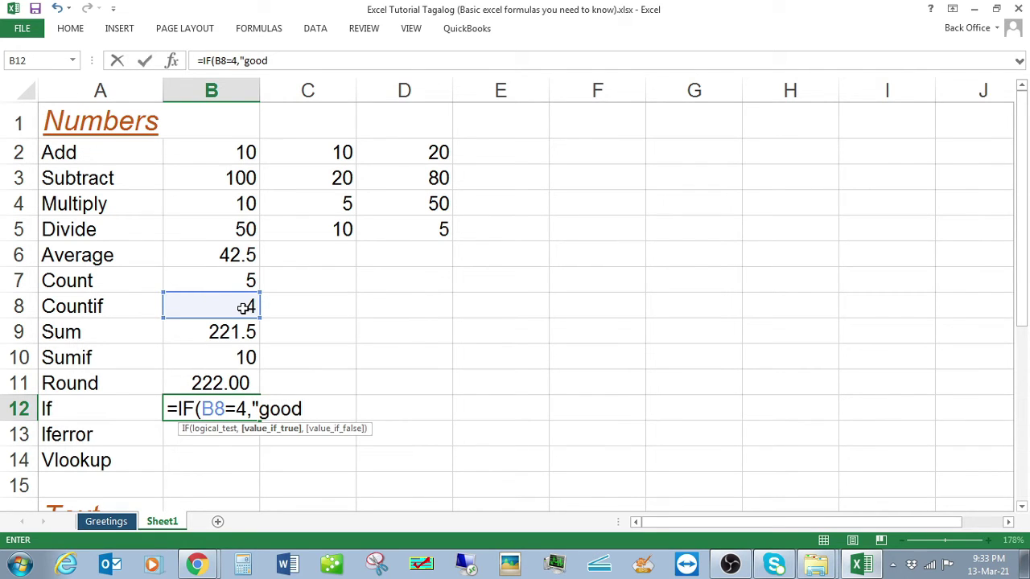
pyautogui.write('"')
pyautogui.press('BackSpace')
pyautogui.press('BackSpace')
pyautogui.write('",')
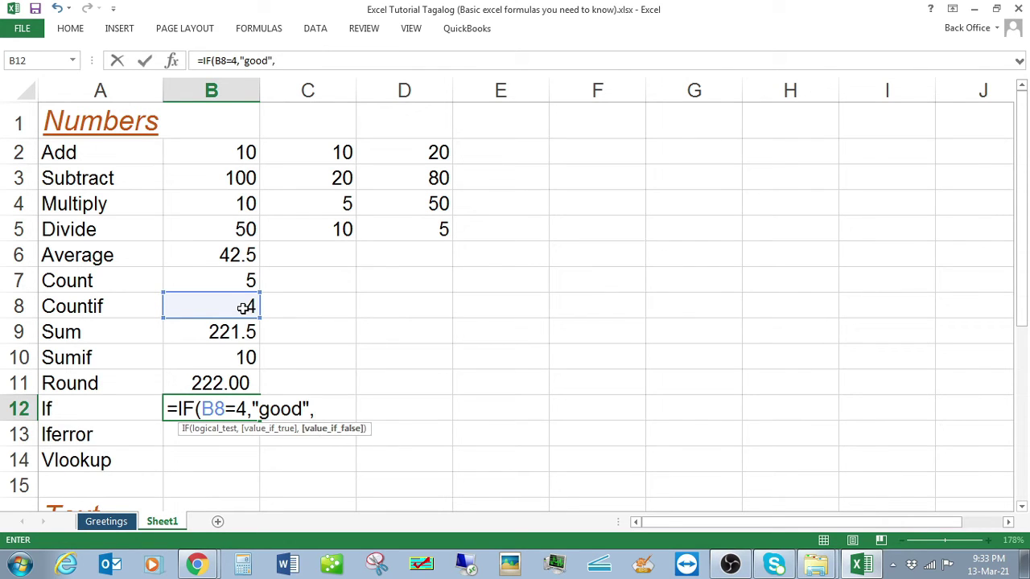
pyautogui.write('"bad"')
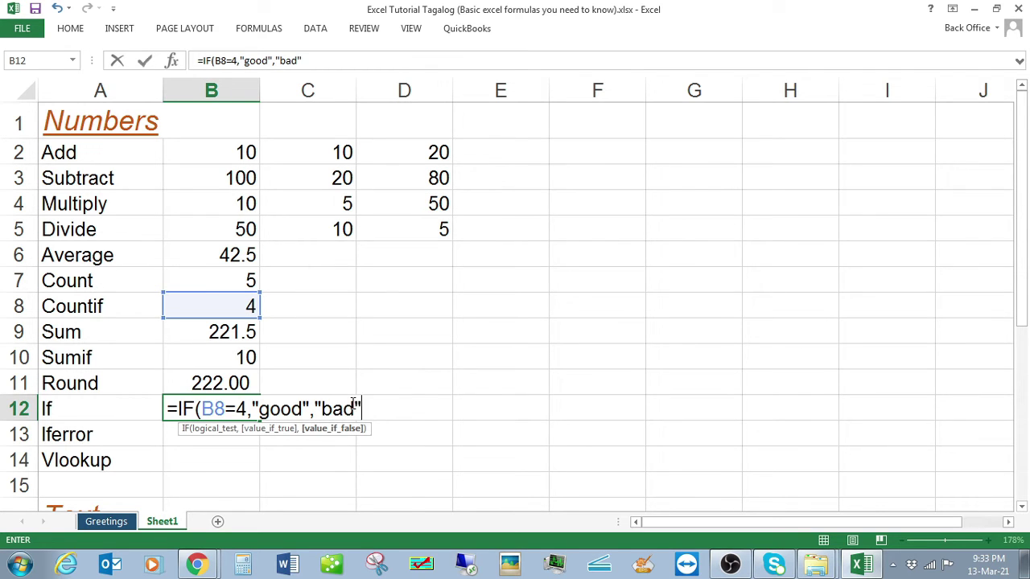
pyautogui.write(')')
pyautogui.press('Return')
# Test the IF by entering 2 in B8, undo back to 4, then go to B13
pyautogui.press('Up')
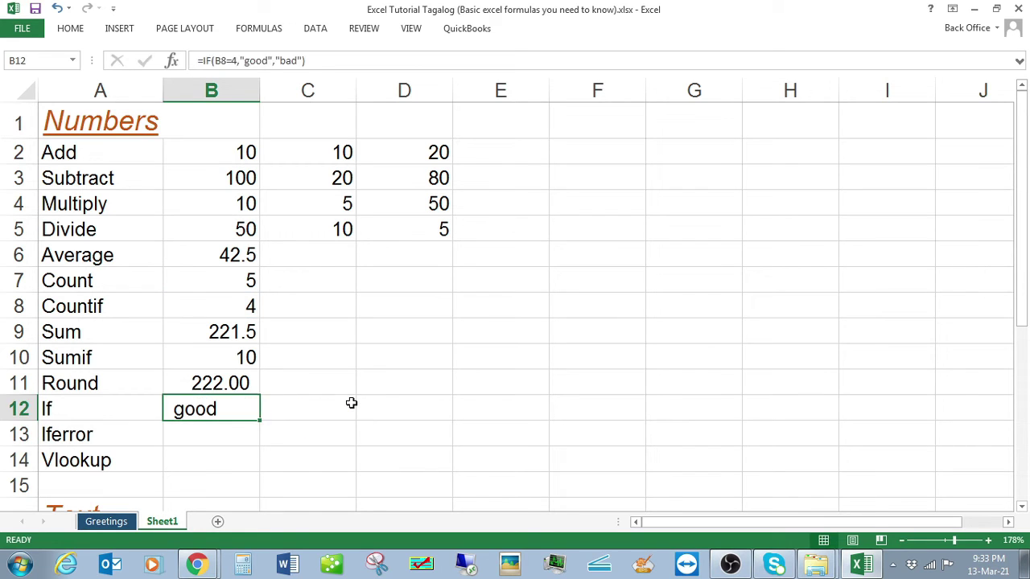
pyautogui.press('Right')
pyautogui.press('Up')
pyautogui.press('Up')
pyautogui.press('Up')
pyautogui.press('Up')
pyautogui.press('Left')
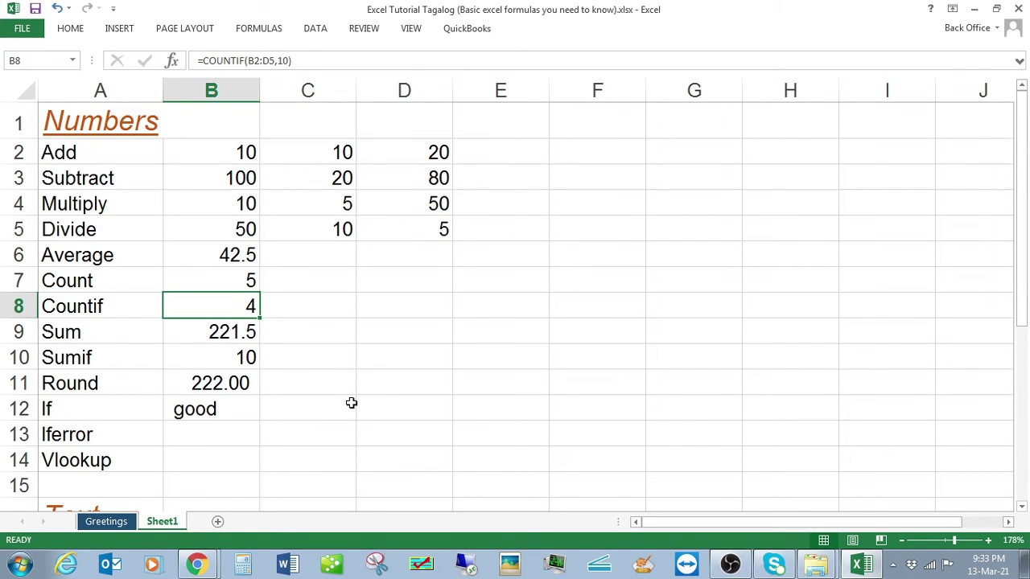
pyautogui.write('2')
pyautogui.press('Return')
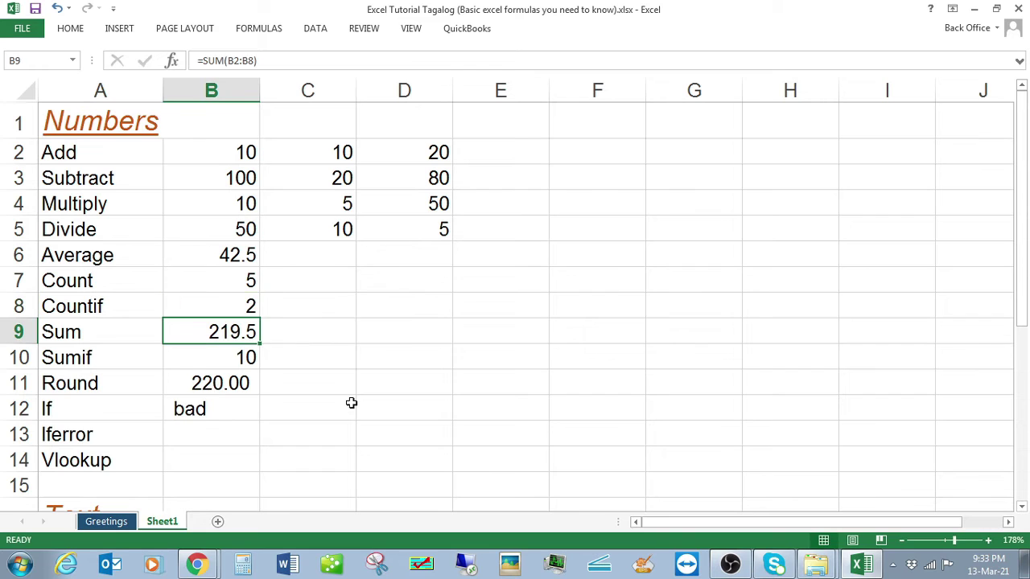
pyautogui.press('Right')
pyautogui.press('Left')
pyautogui.hotkey('ctrl', 'z')
pyautogui.press('Down')
pyautogui.press('Down')
pyautogui.press('Down')
pyautogui.press('Down')
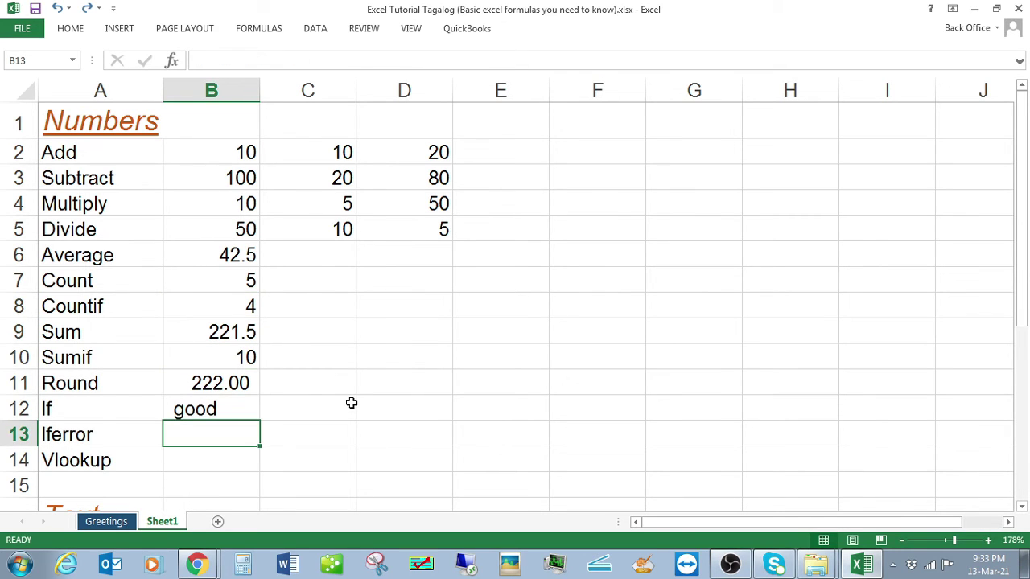
pyautogui.press('Right')
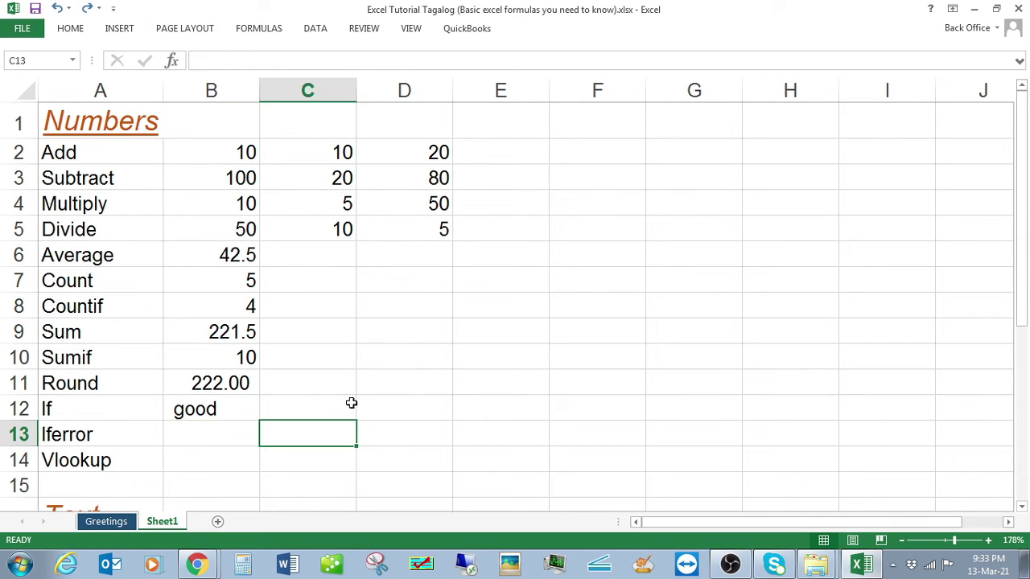
pyautogui.press('Left')
pyautogui.press('Right')
pyautogui.press('Left')
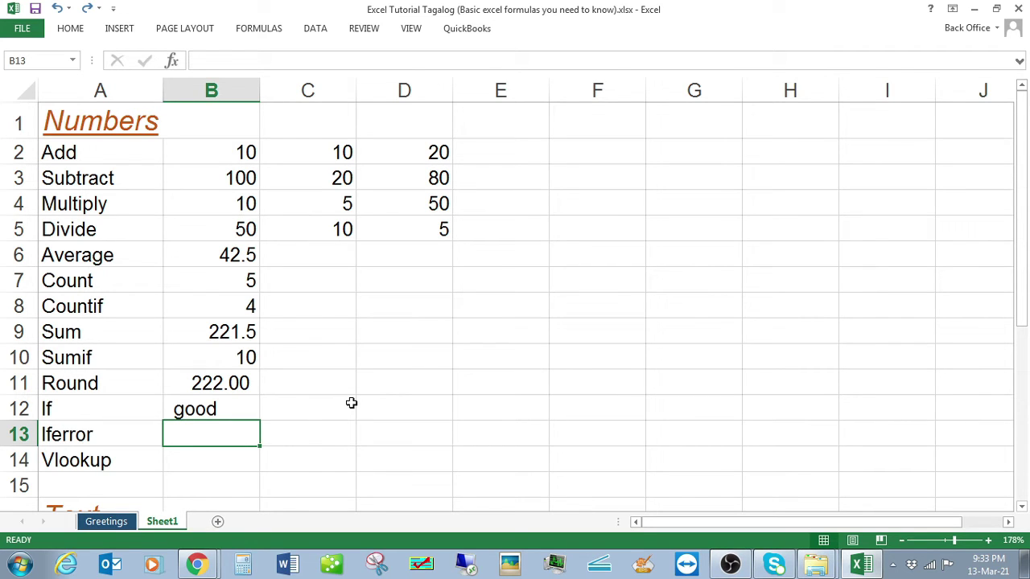
# Enter =B12*B10 in B13 to produce a #VALUE! error, then select C13
pyautogui.write('=')
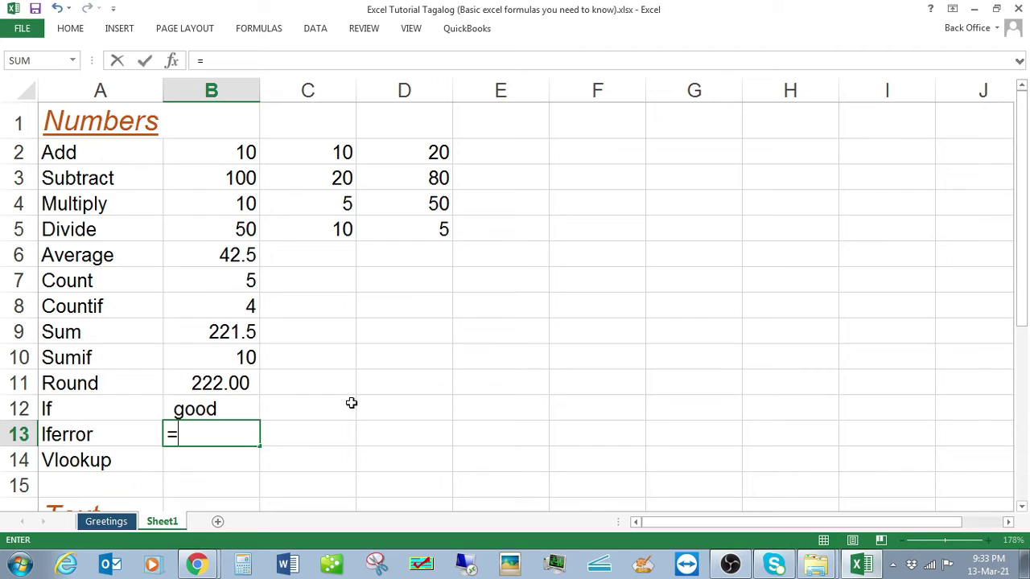
pyautogui.click(249, 408)
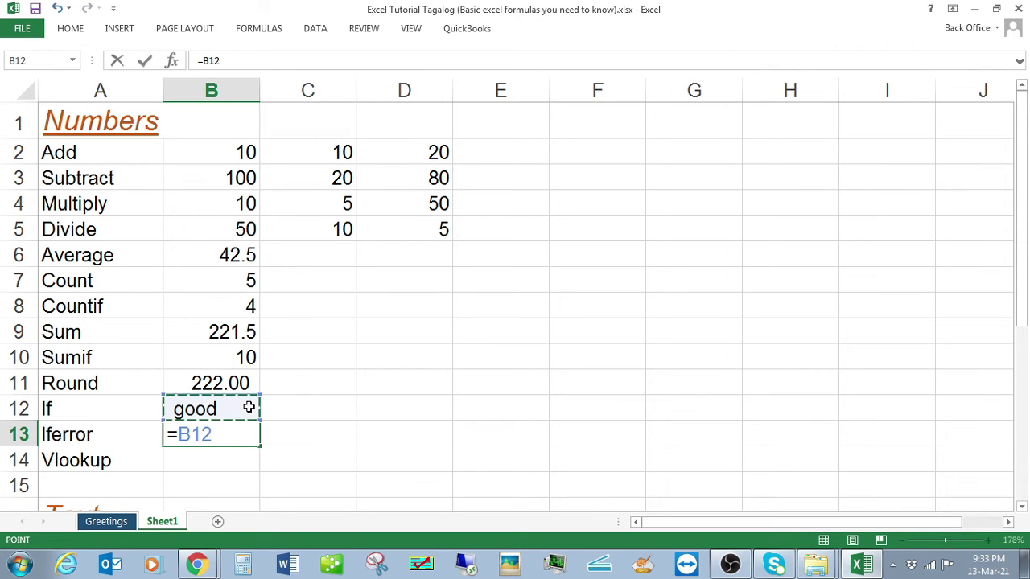
pyautogui.write('*')
pyautogui.click(239, 357)
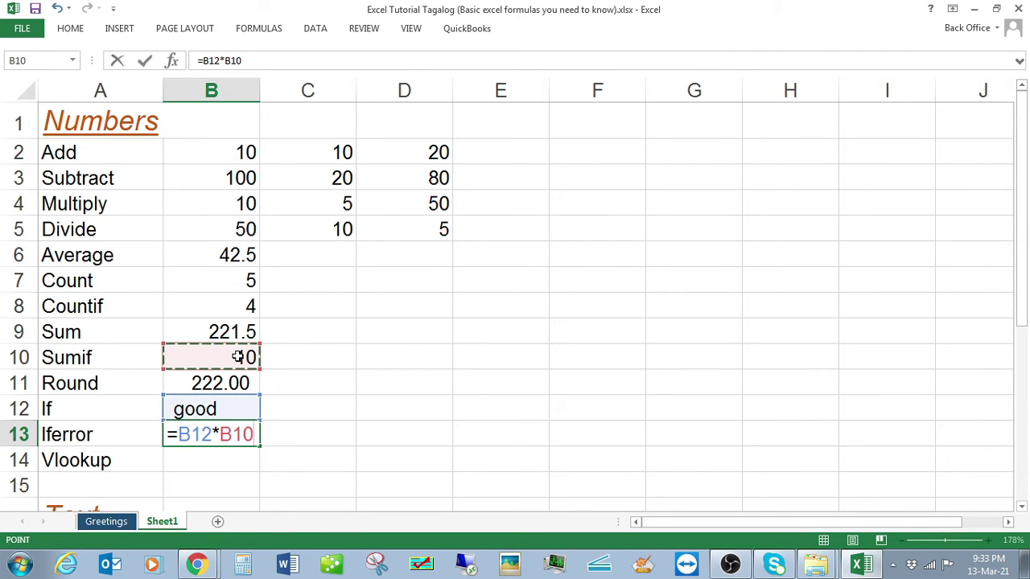
pyautogui.press('Return')
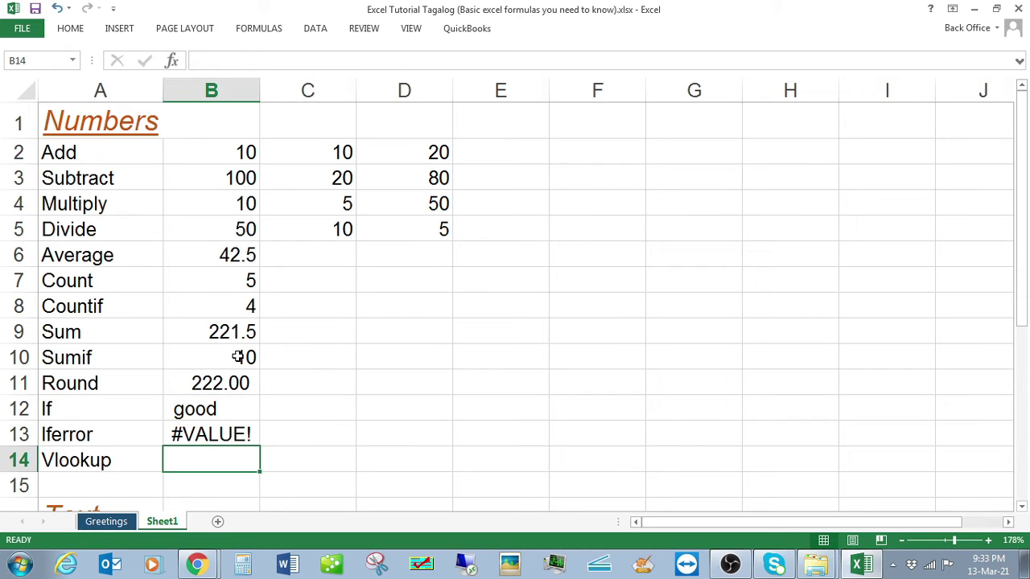
pyautogui.press('Up')
pyautogui.press('Up')
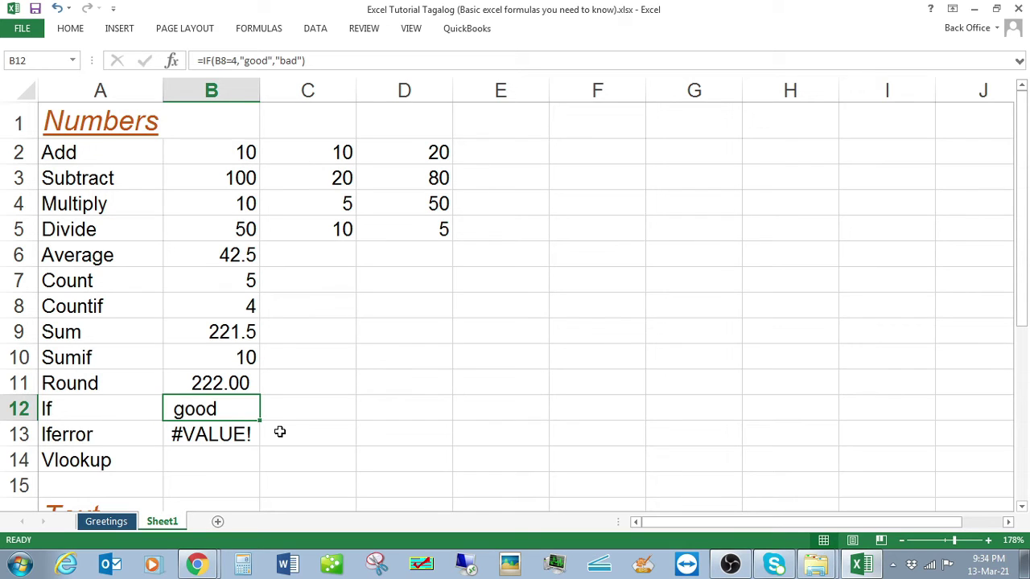
pyautogui.click(279, 432)
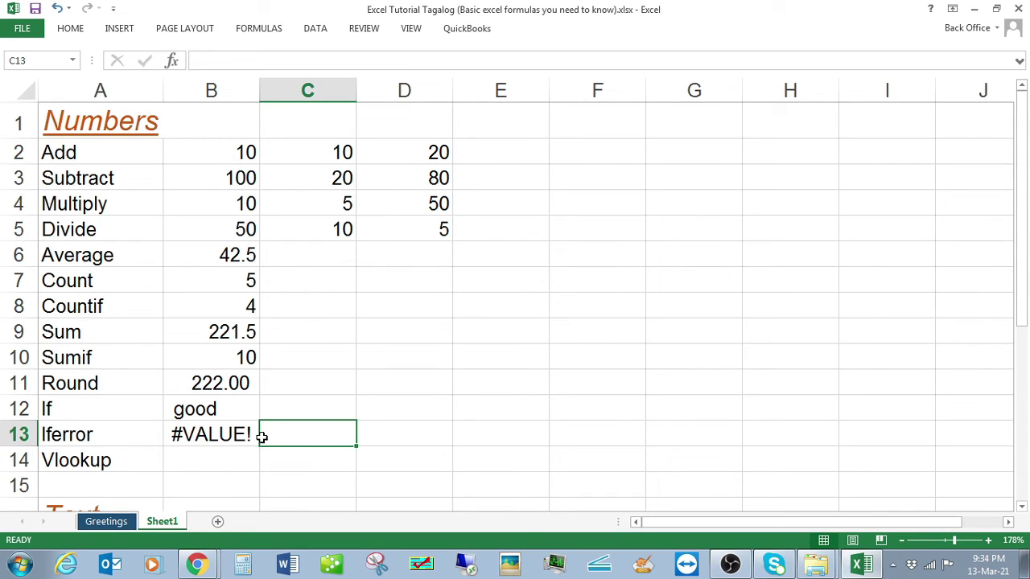
# Enter =IFERROR(B13,0) in C13 to replace the error with 0
pyautogui.write('=ife')
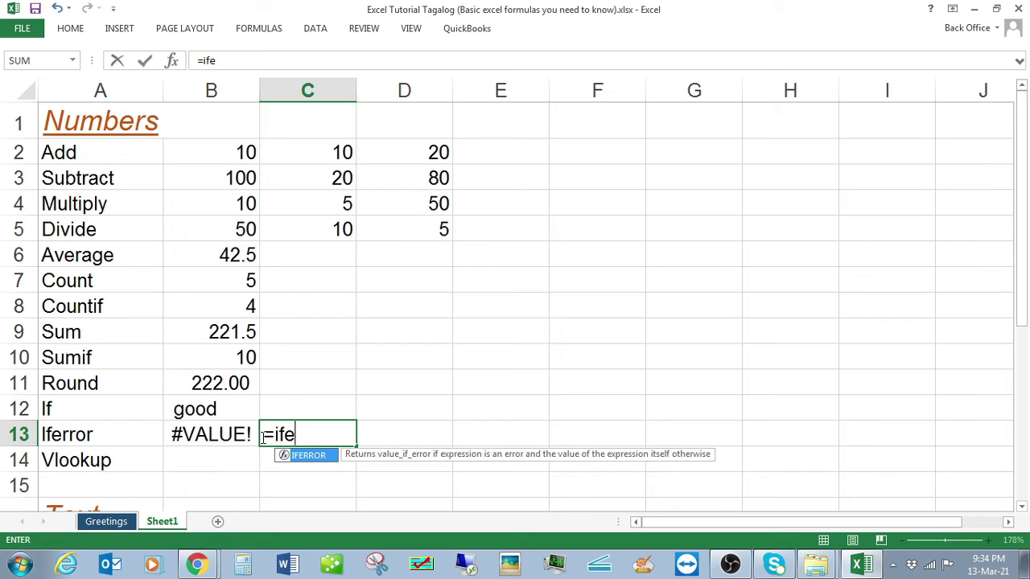
pyautogui.press('Tab')
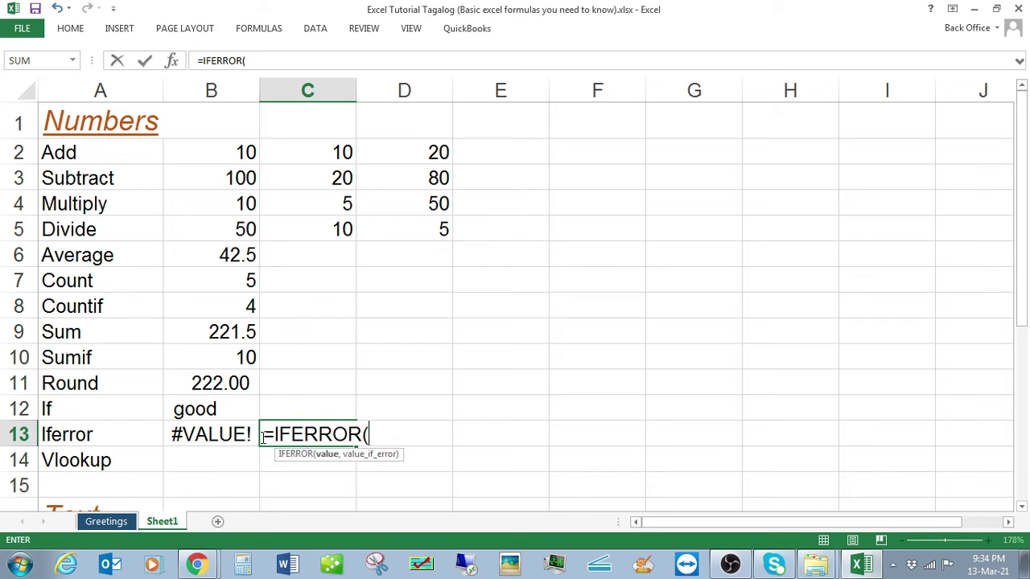
pyautogui.click(226, 434)
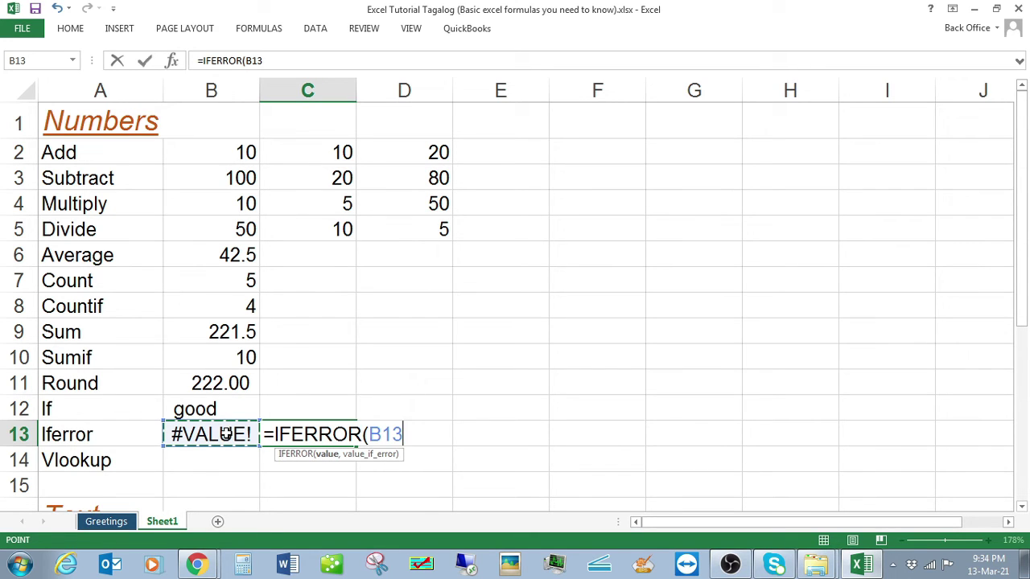
pyautogui.write(',')
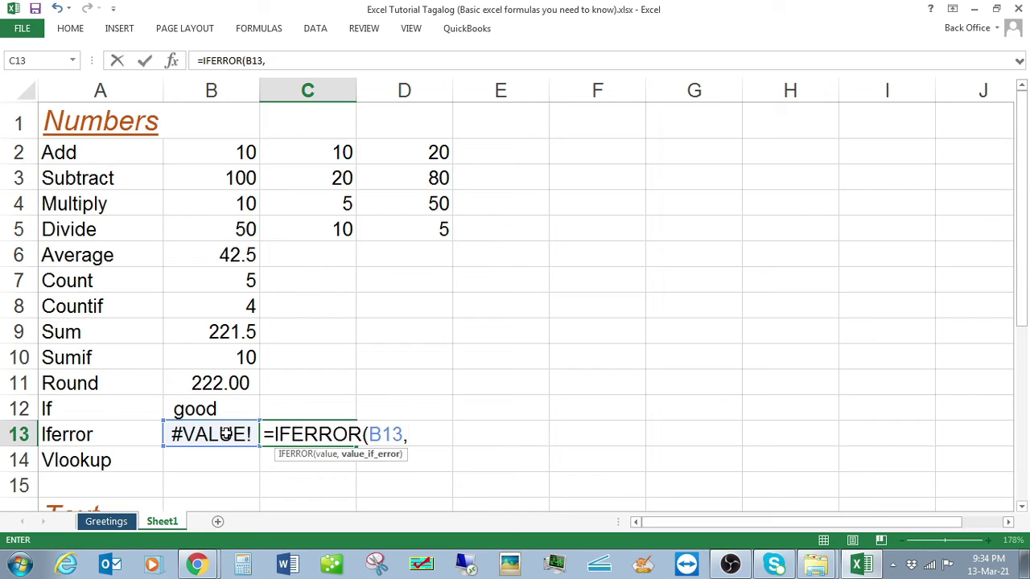
pyautogui.write('0)')
pyautogui.press('Return')
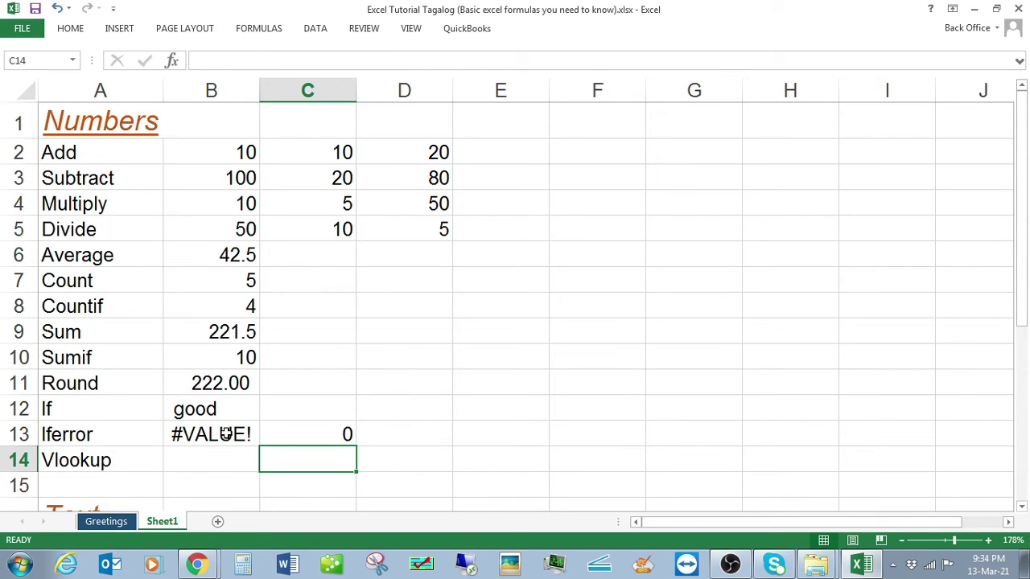
# Inspect C13's IFERROR formula unchanged, then move to B14 beside Vlookup
pyautogui.click(278, 437)
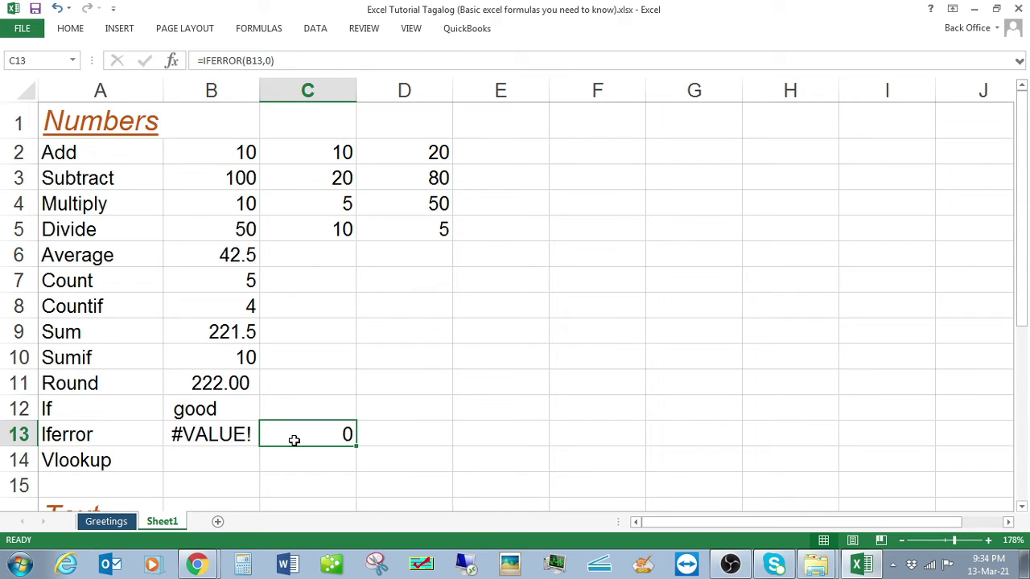
pyautogui.doubleClick(295, 441)
pyautogui.press('Return')
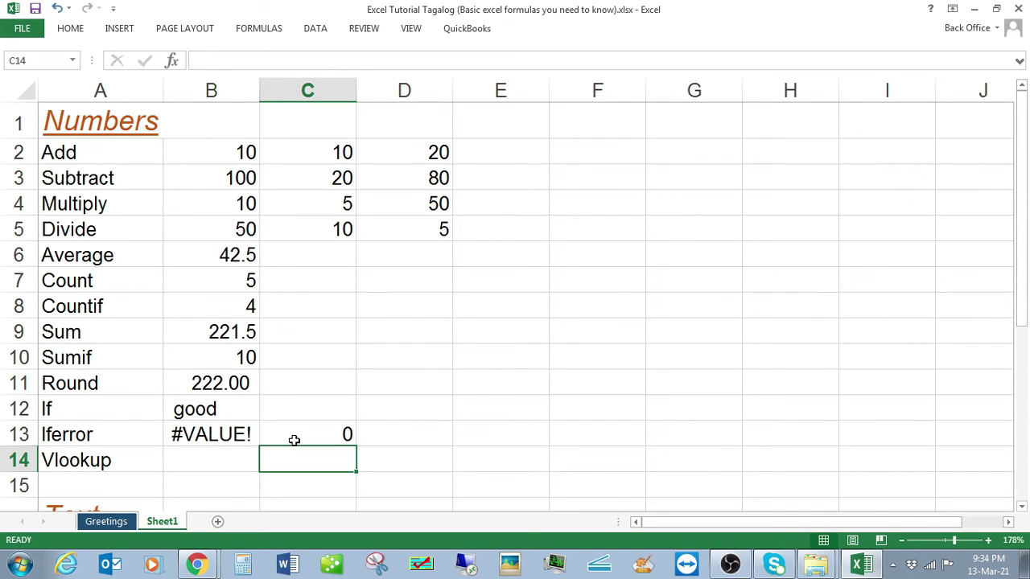
pyautogui.press('Left')
pyautogui.press('Right')
pyautogui.press('Left')
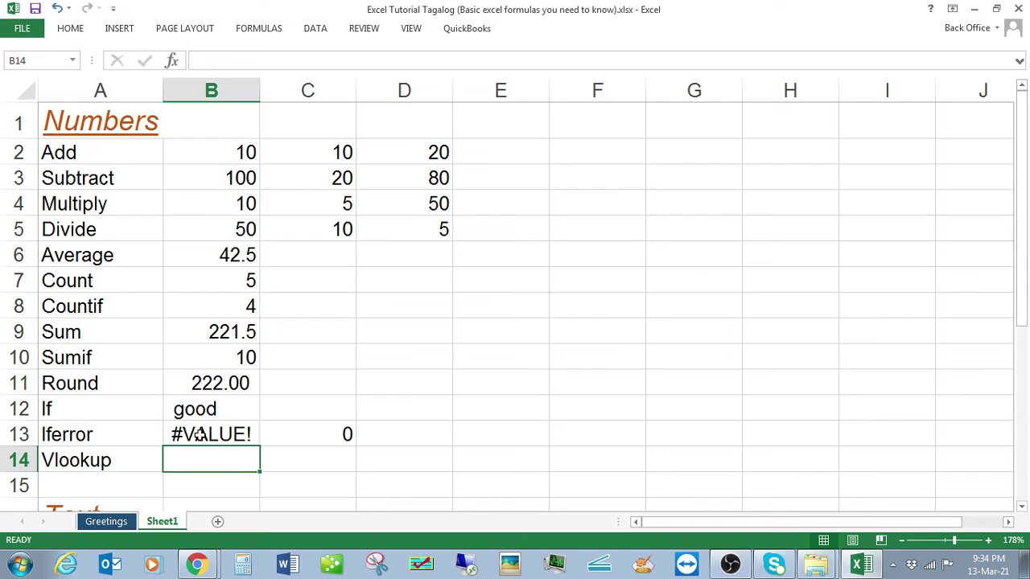
# Start a VLOOKUP in B14 with lookup value B5 and table range B2:D5
pyautogui.write('=vl')
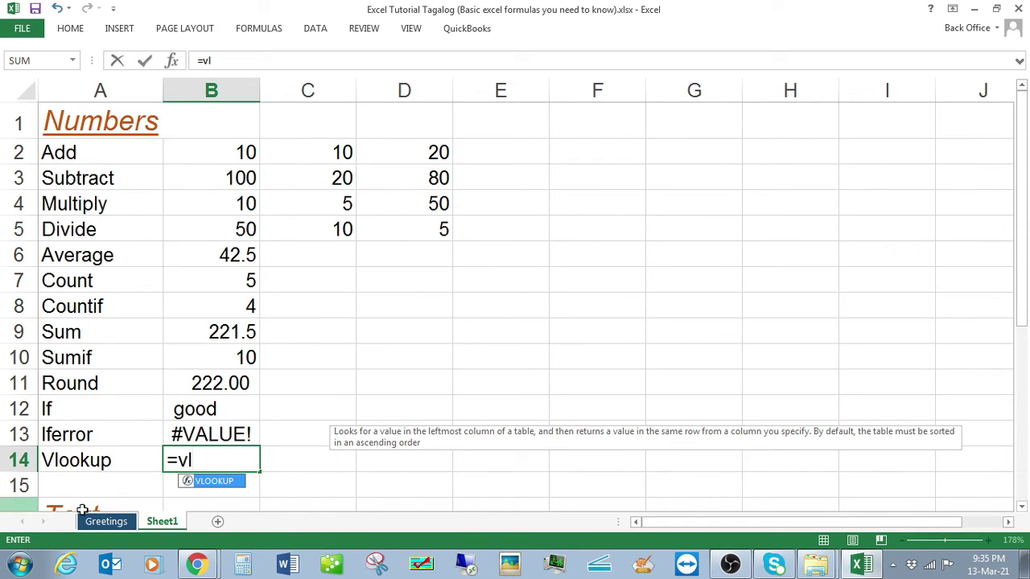
pyautogui.press('Tab')
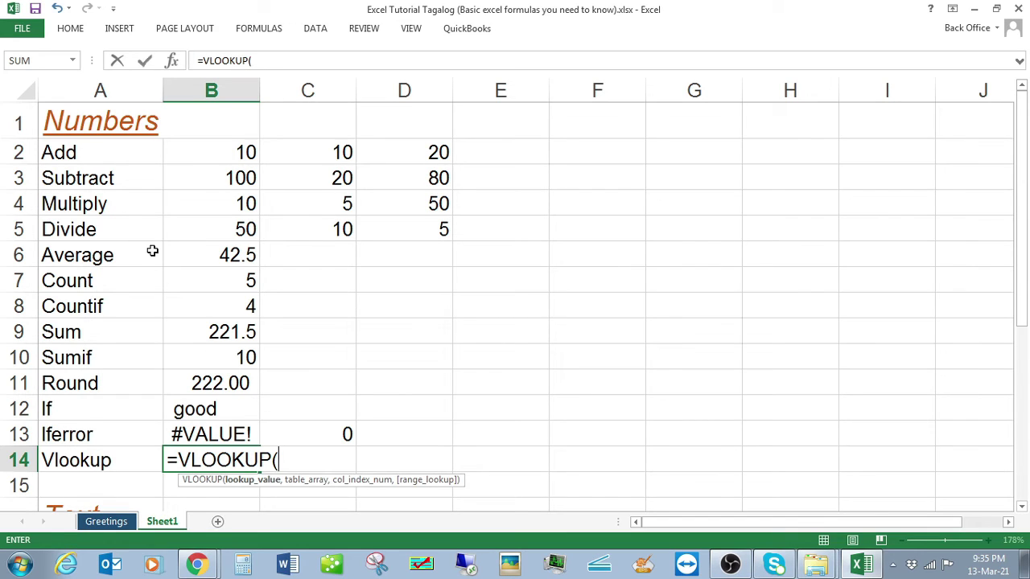
pyautogui.click(243, 229)
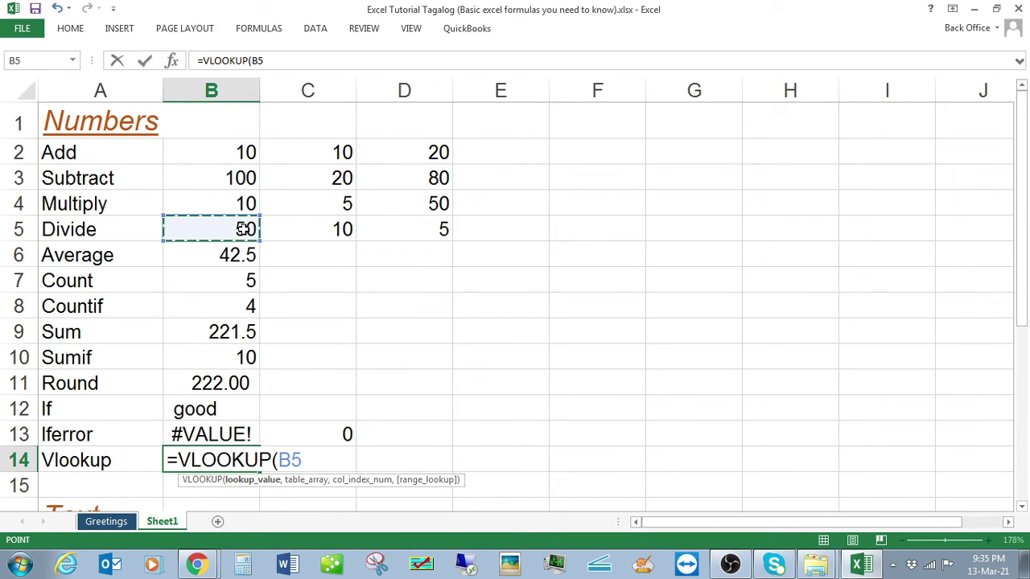
pyautogui.write(',')
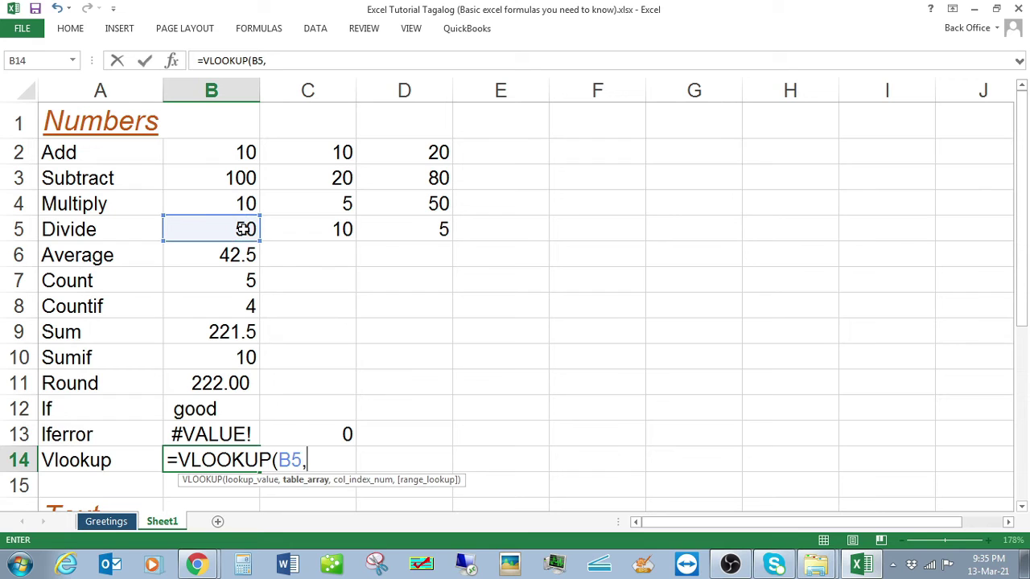
pyautogui.click(241, 152)
pyautogui.moveTo(241, 152); pyautogui.dragTo(412, 230)
# Finish the VLOOKUP with column 3 and FALSE for exact match, showing 5.00
pyautogui.write(',')
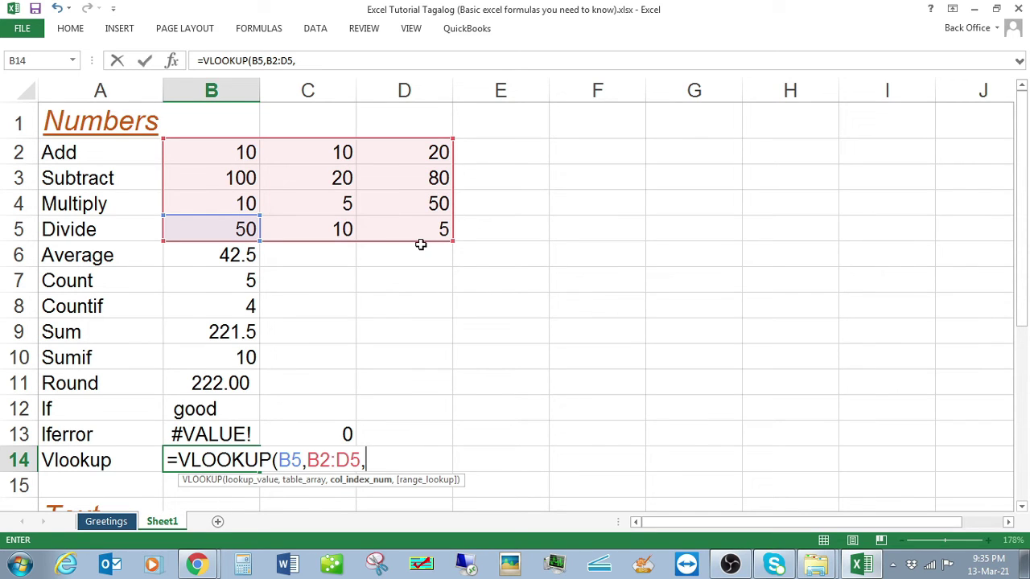
pyautogui.write('3,')
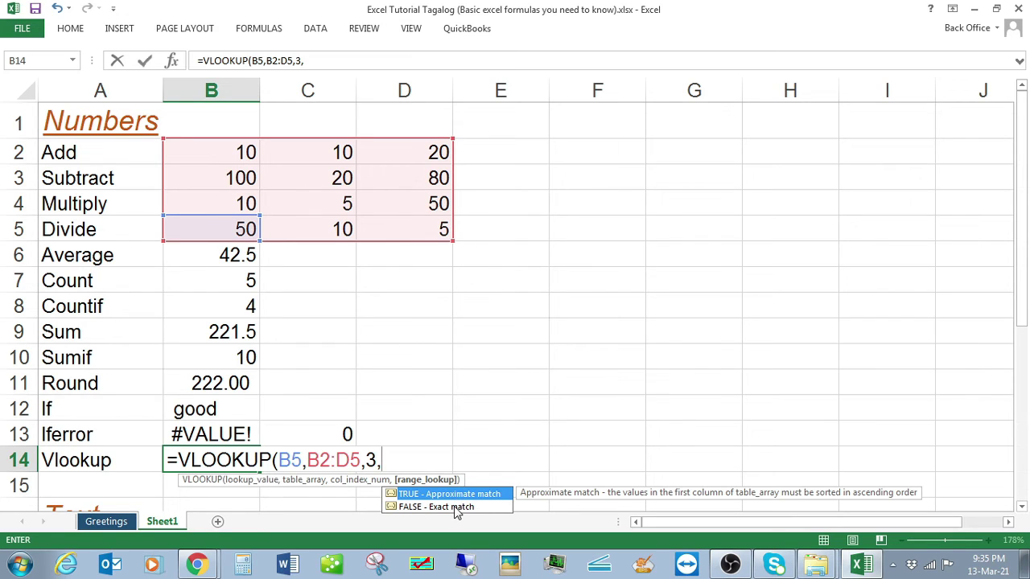
pyautogui.write('af')
pyautogui.press('BackSpace')
pyautogui.press('BackSpace')
pyautogui.click(456, 509)
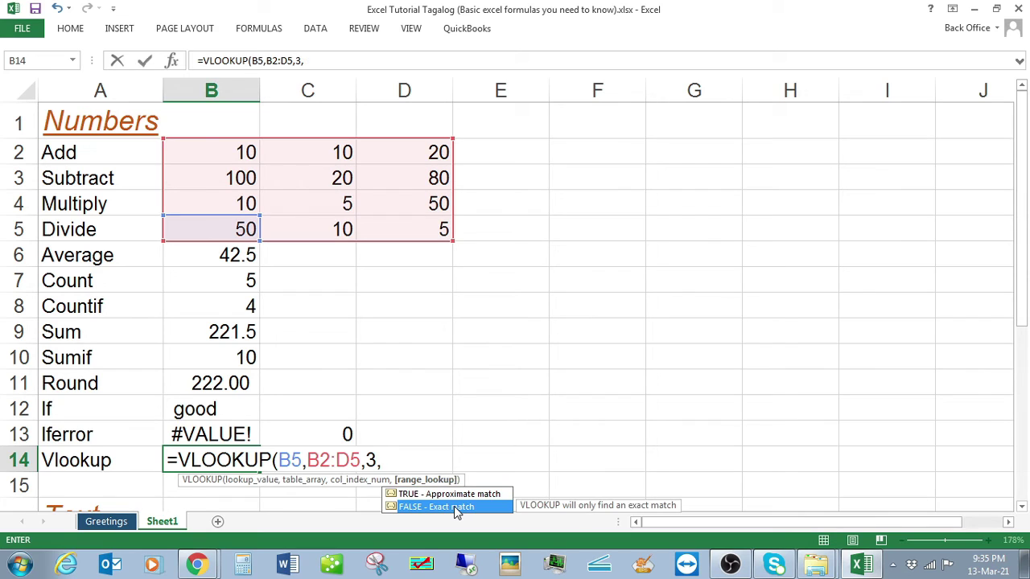
pyautogui.doubleClick(455, 510)
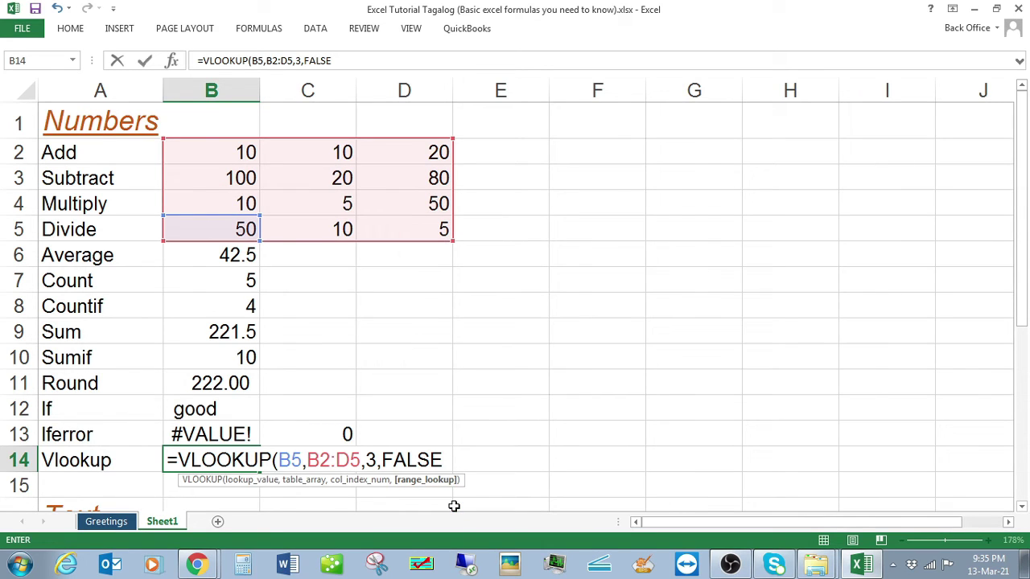
pyautogui.write(')')
pyautogui.press('Return')
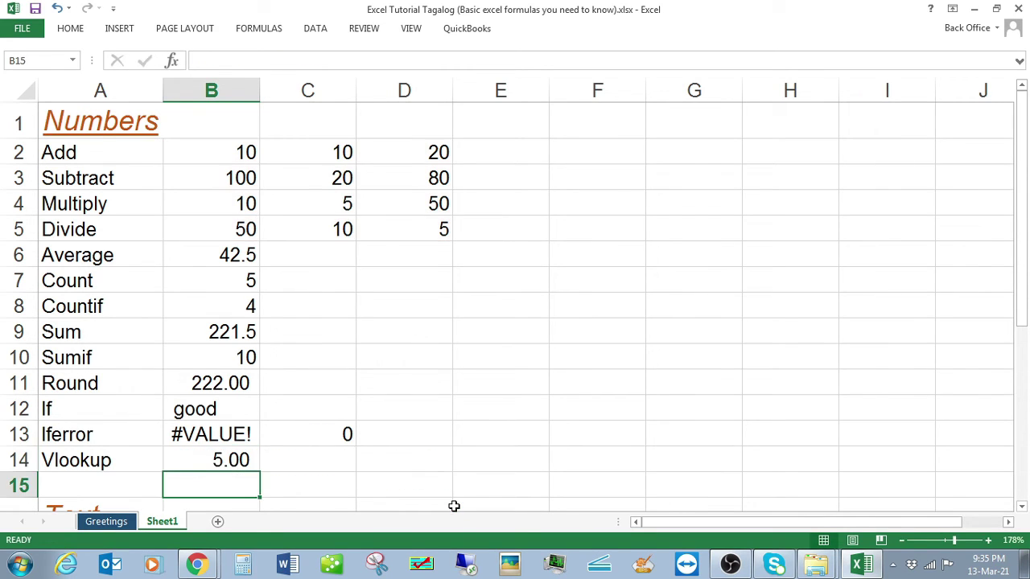
pyautogui.press('Up')
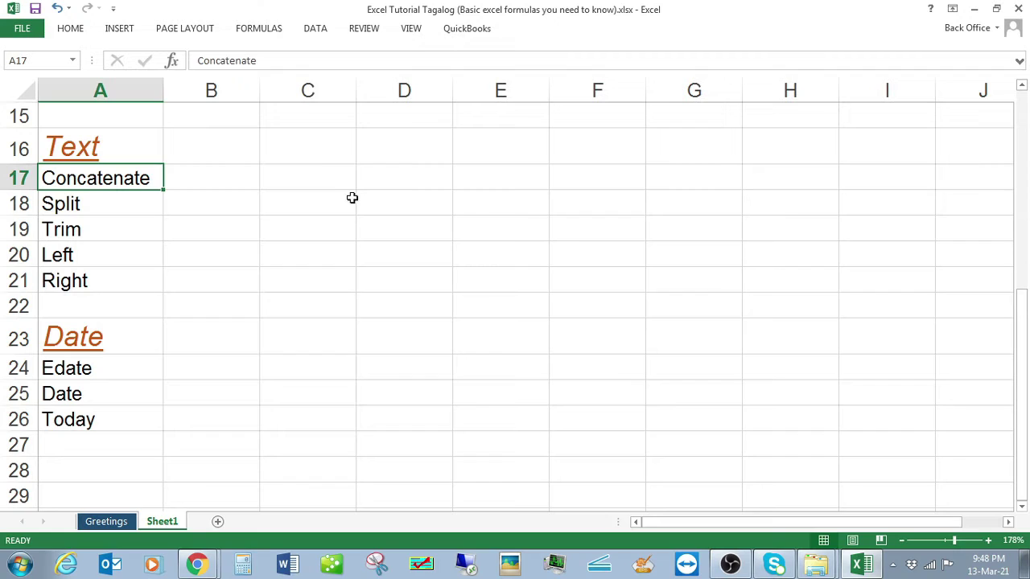
# Type a sample first name in B17 and a surname in C17
pyautogui.click(318, 174)
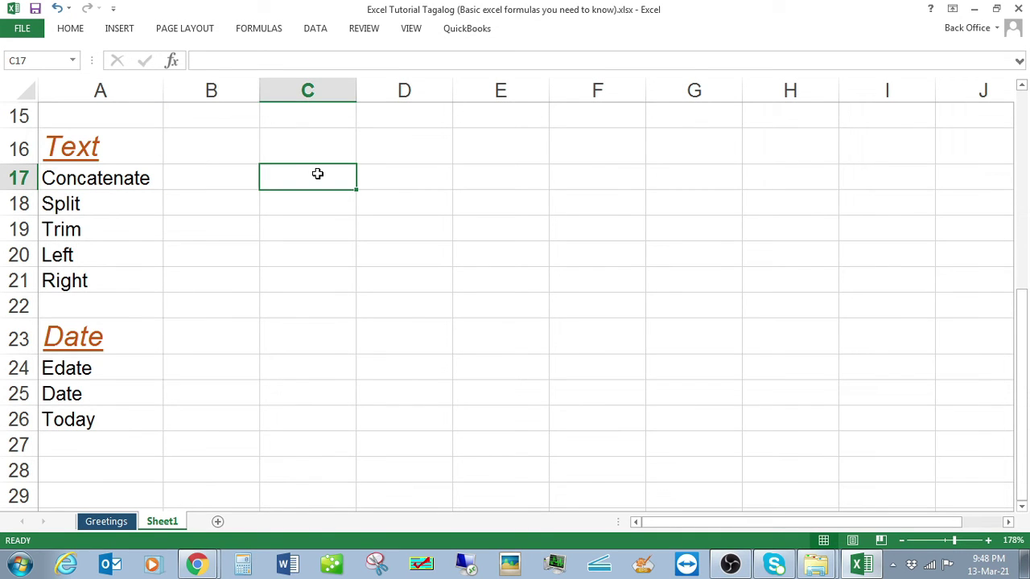
pyautogui.press('Left')
pyautogui.write('John')
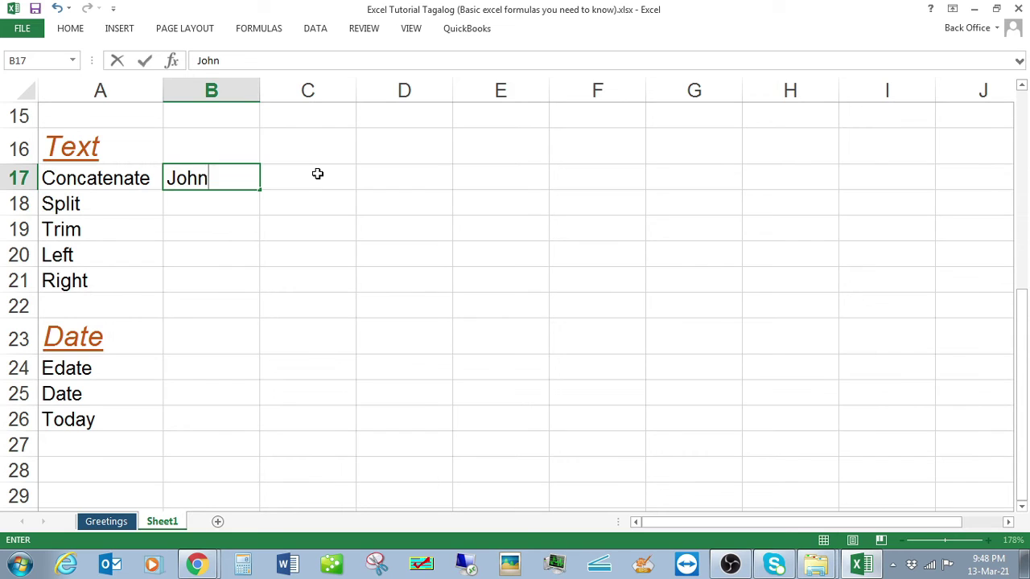
pyautogui.press('Tab')
pyautogui.write('Salazar')
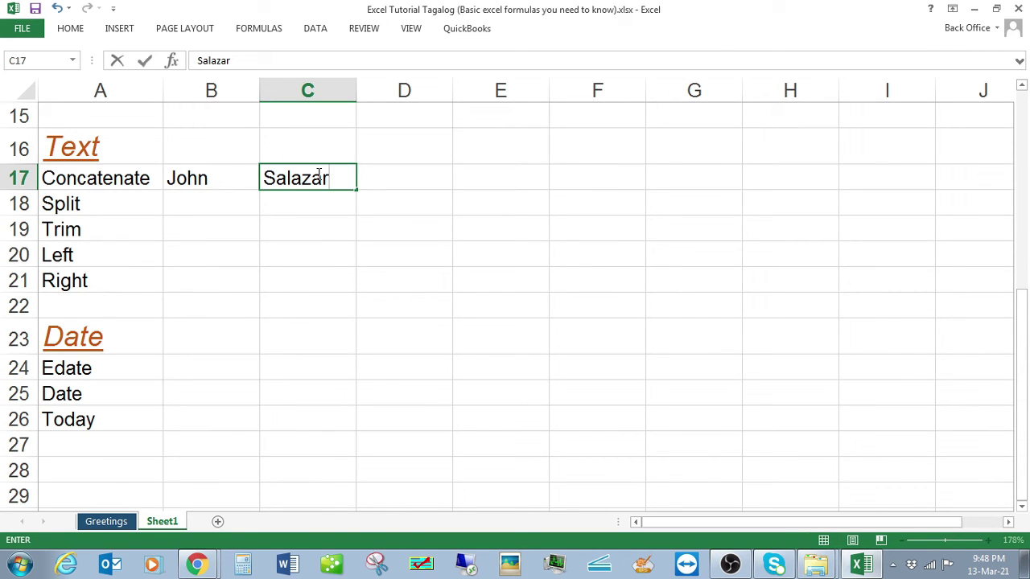
pyautogui.press('Return')
# Select the two name cells B17:C17, then move to D17
pyautogui.press('Up')
pyautogui.press('Right')
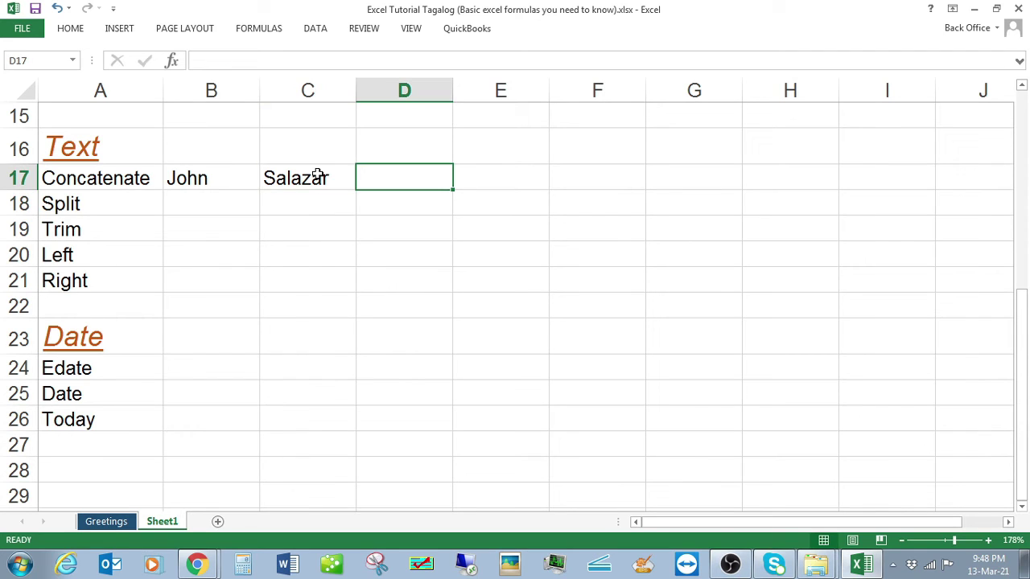
pyautogui.press('Left')
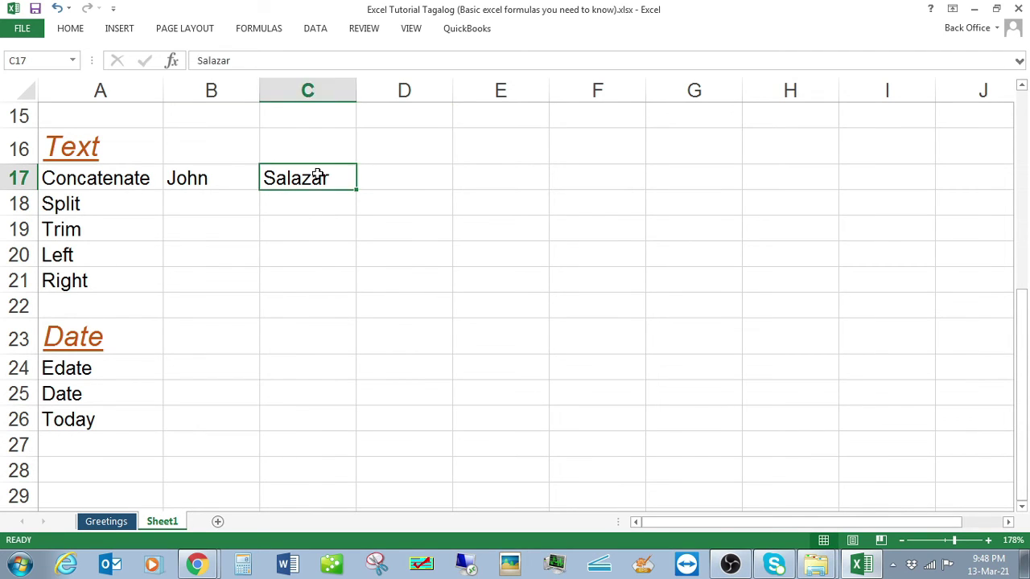
pyautogui.press('Left')
pyautogui.press('Right')
pyautogui.press('Left')
pyautogui.hotkey('shift', 'Right')
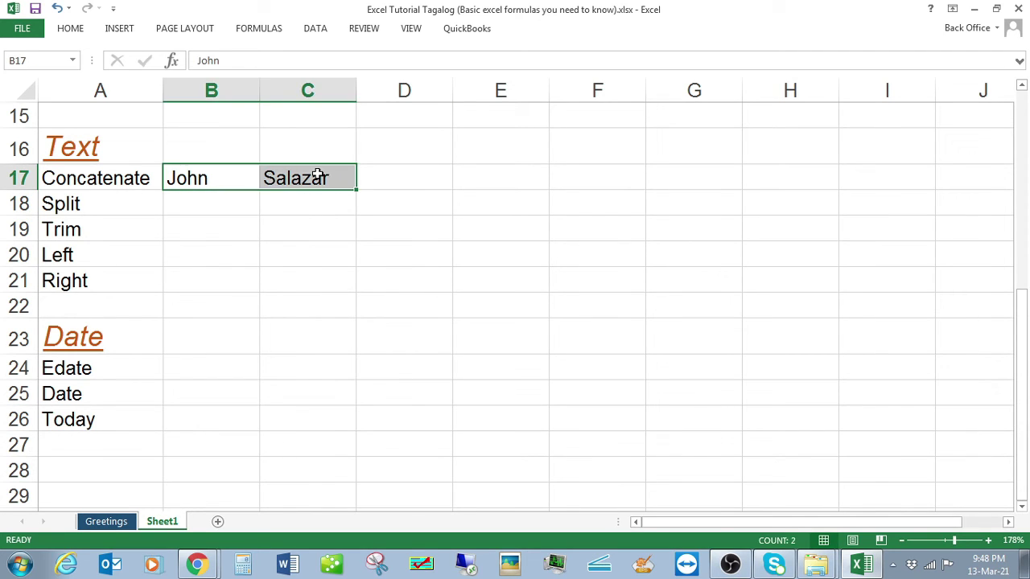
pyautogui.press('Right')
pyautogui.press('Right')
# Enter =CONCATENATE(B17,C17) in D17 to join the first name and surname
pyautogui.write('=c')
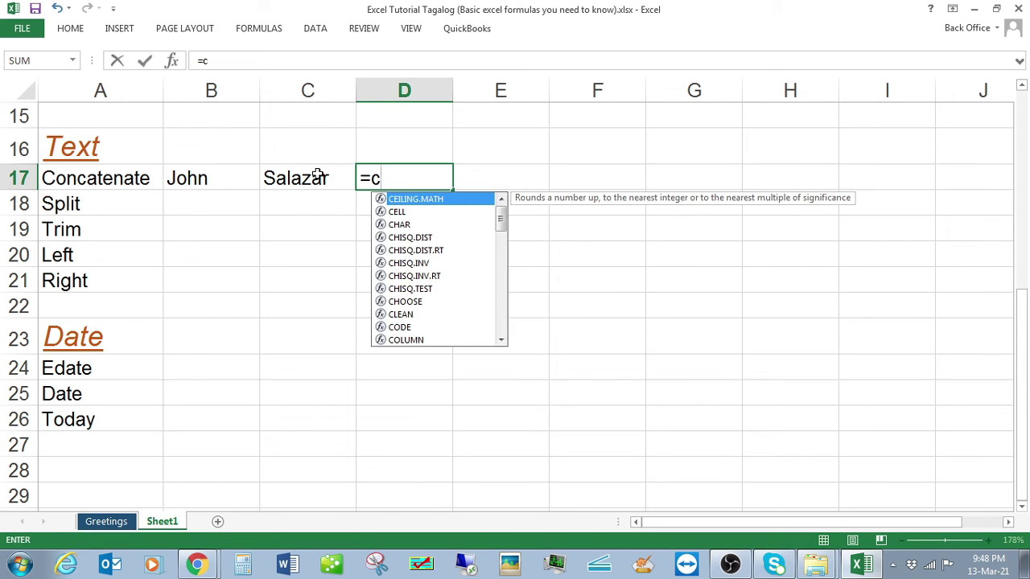
pyautogui.write('onca')
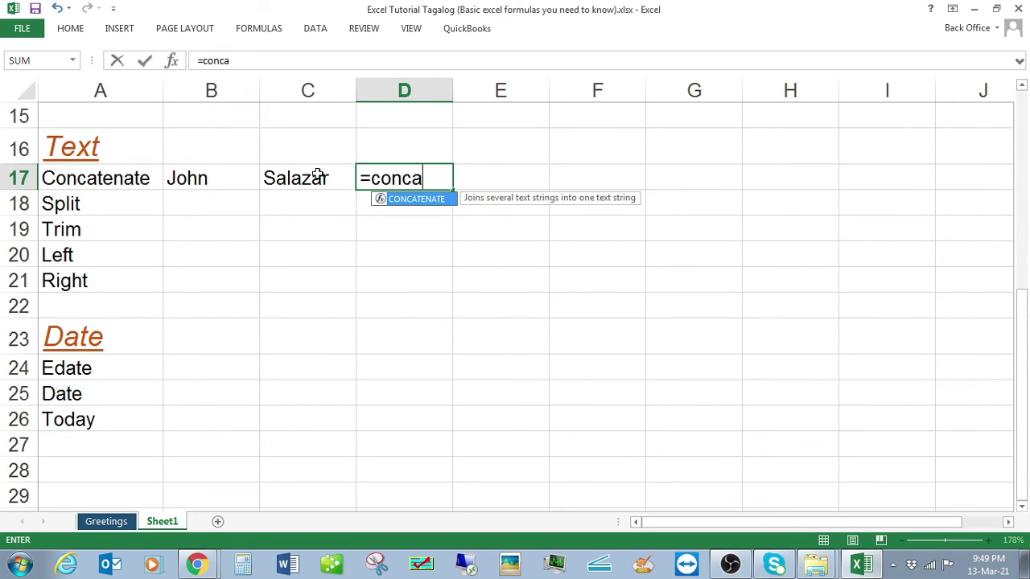
pyautogui.press('Tab')
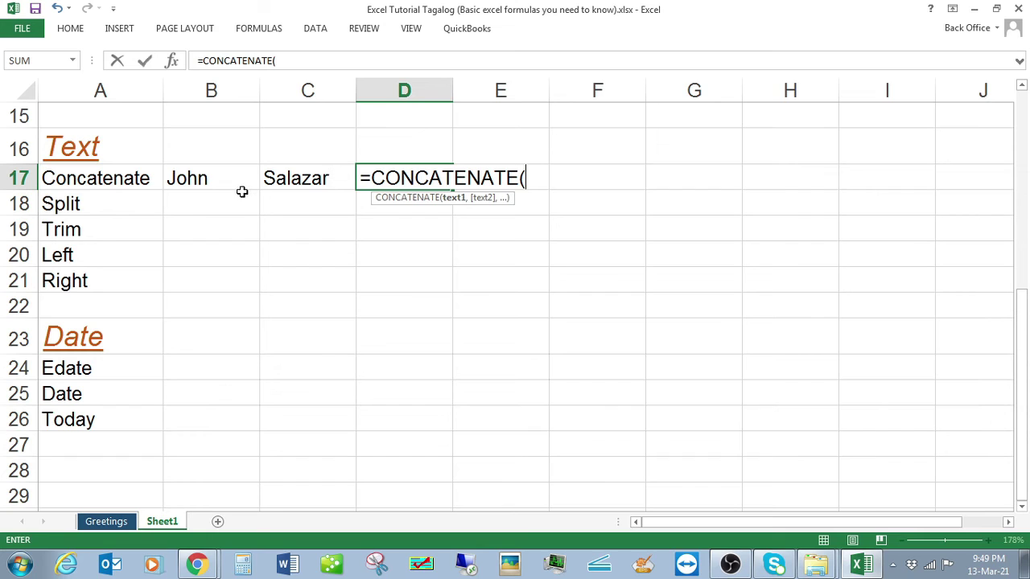
pyautogui.click(216, 178)
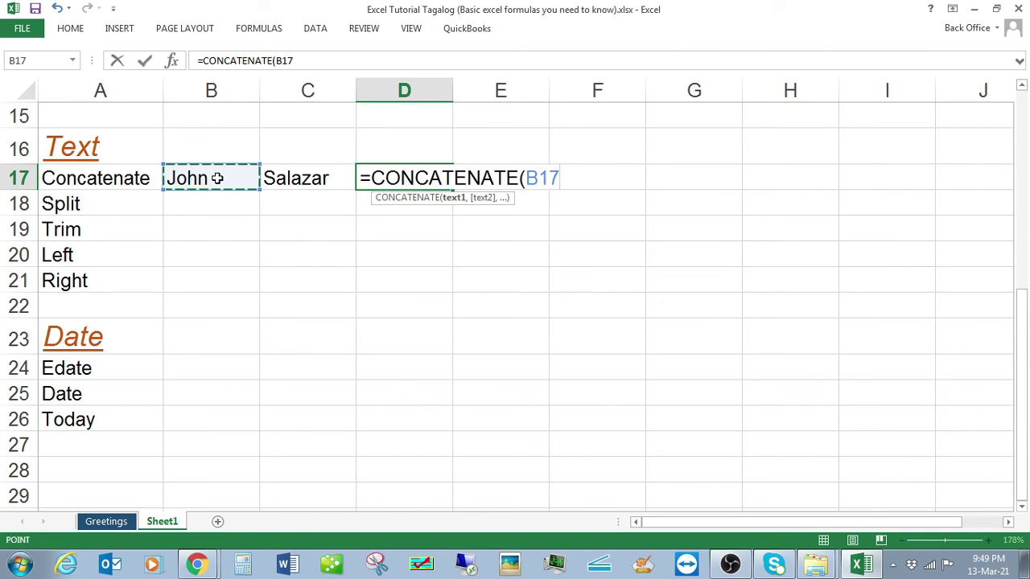
pyautogui.write(',')
pyautogui.click(281, 180)
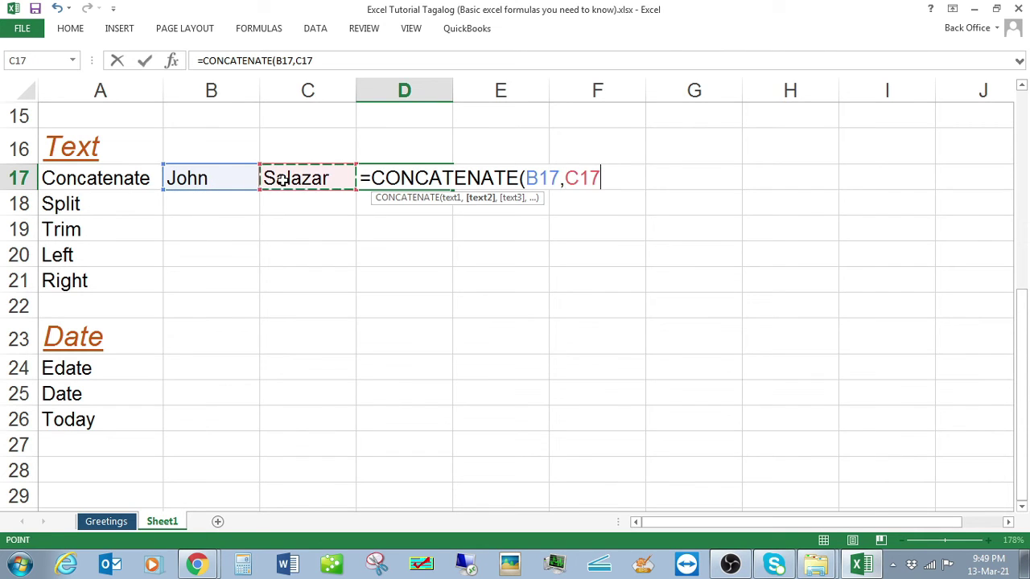
pyautogui.write(')')
pyautogui.press('Return')
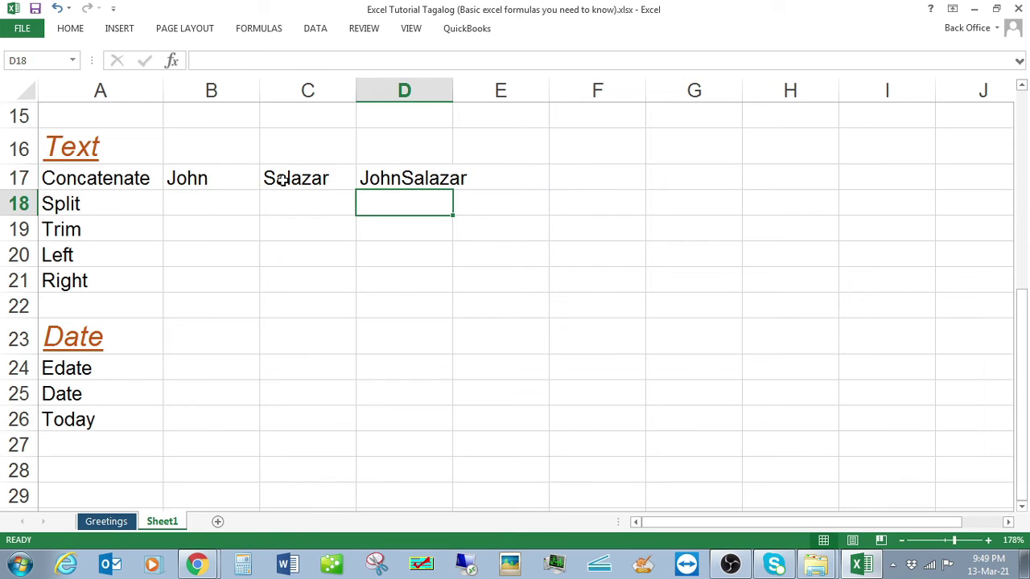
# Review D17's CONCATENATE formula and reopen it for editing
pyautogui.press('Up')
pyautogui.press('F2')
pyautogui.press('Tab')
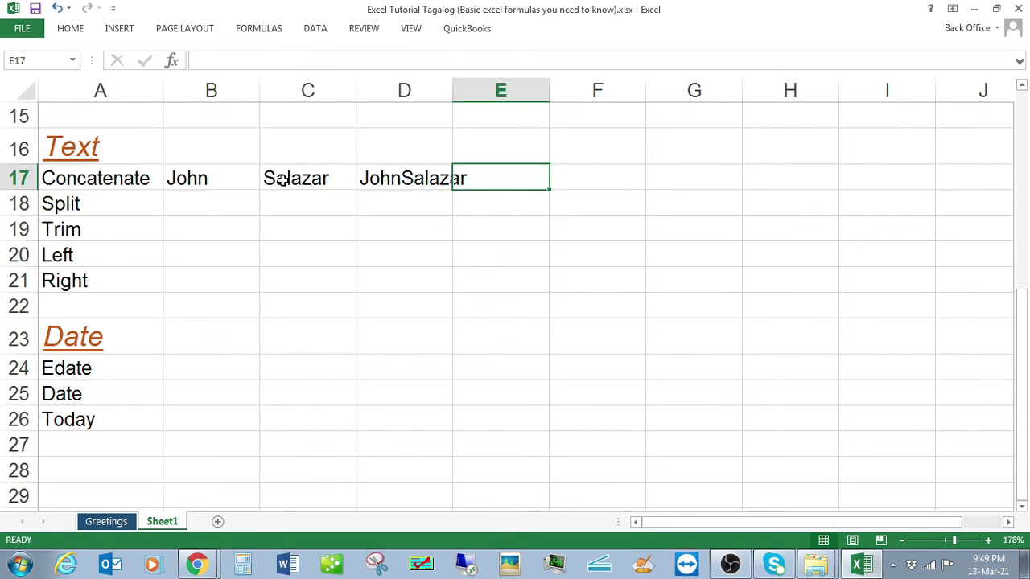
pyautogui.press('Left')
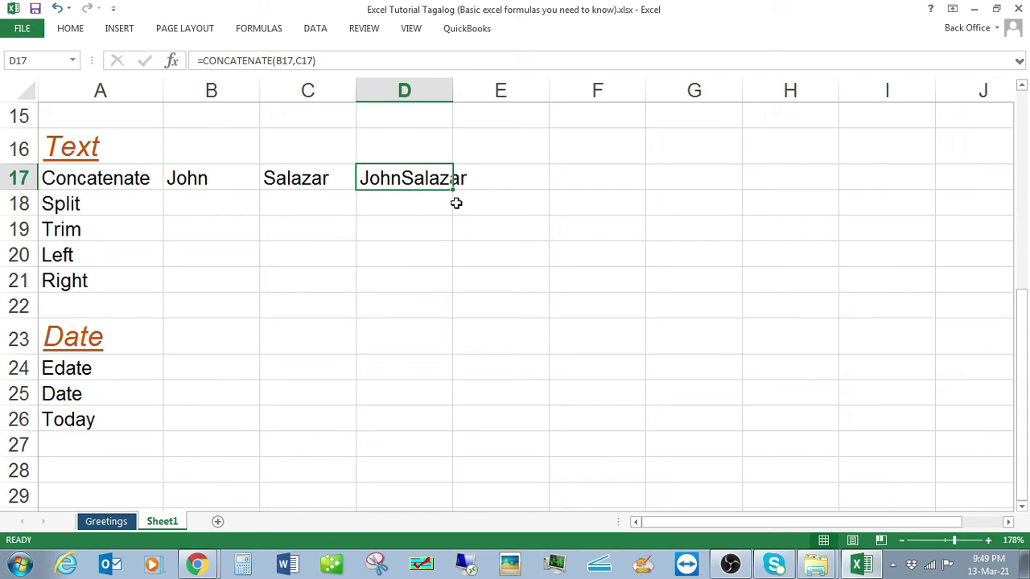
pyautogui.press('F2')
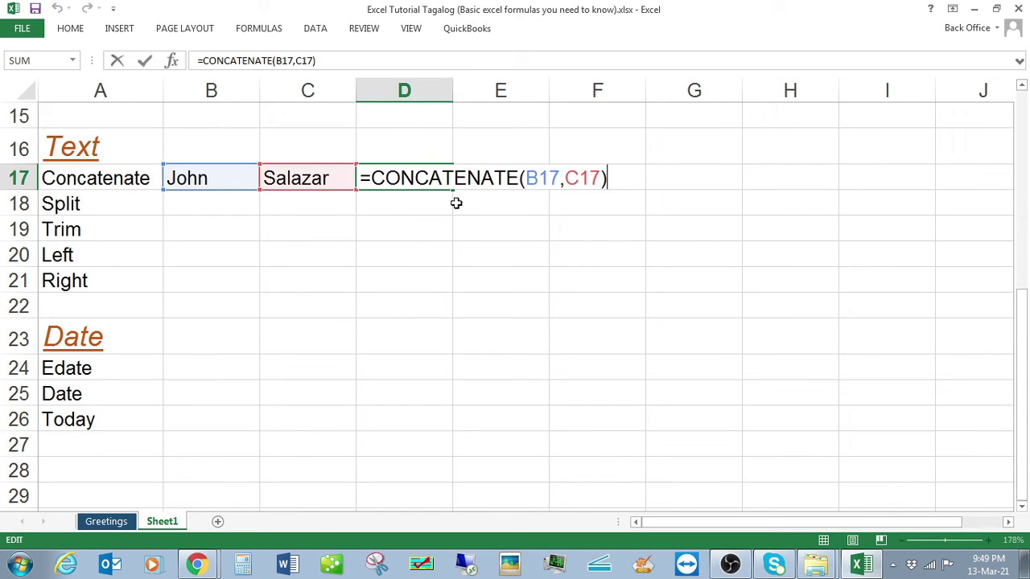
# Change D17 to =CONCATENATE(B17," ",C17) so a space separates the names
pyautogui.click(565, 177)
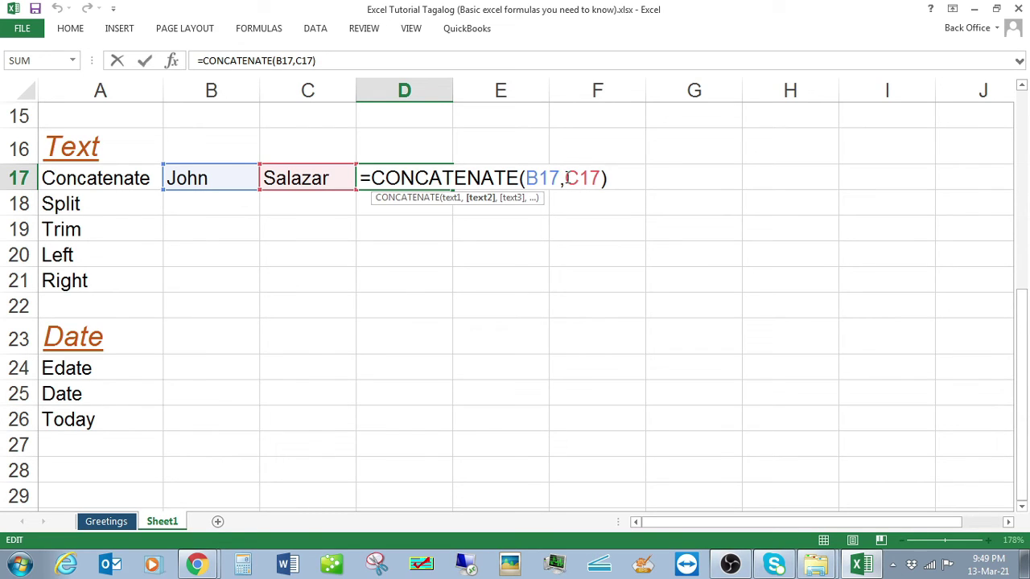
pyautogui.write('" "')
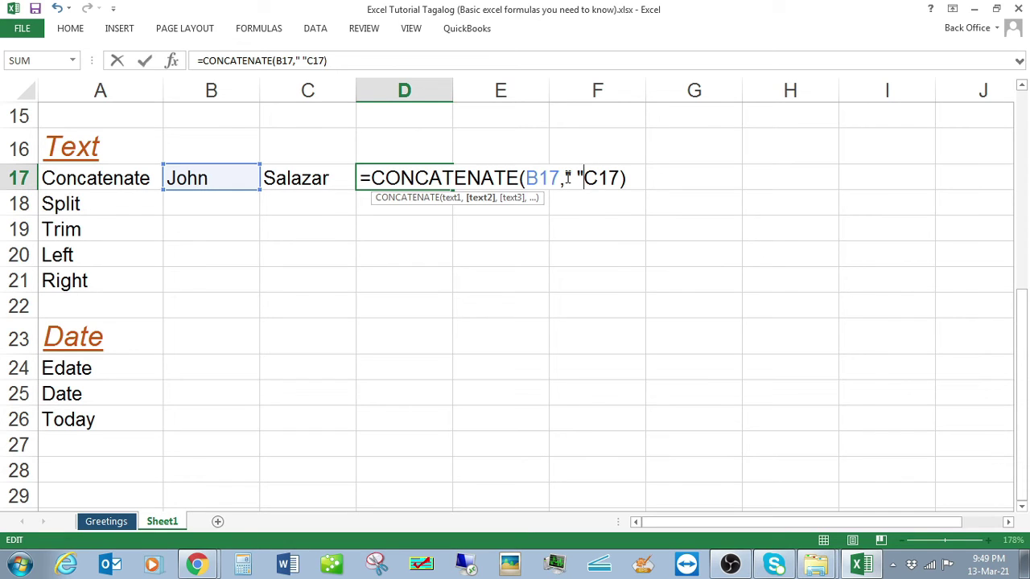
pyautogui.write(',')
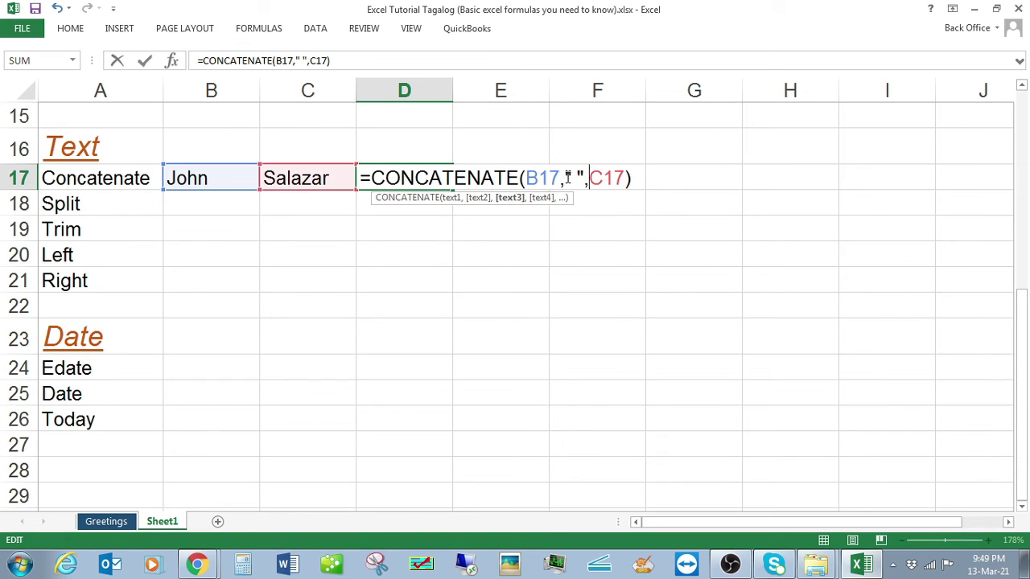
pyautogui.press('Return')
pyautogui.press('Up')
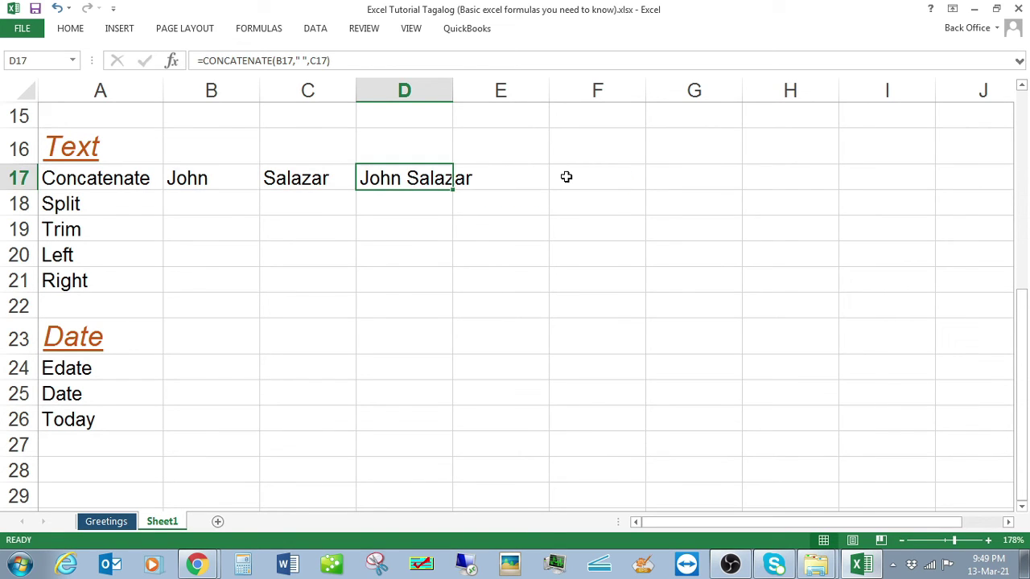
# Paste the full name from D17 as a value into B18 beside Split
pyautogui.hotkey('ctrl', 'c')
pyautogui.press('Down')
pyautogui.press('Left')
pyautogui.press('Left')
pyautogui.hotkey('ctrl', 'alt', 'v')
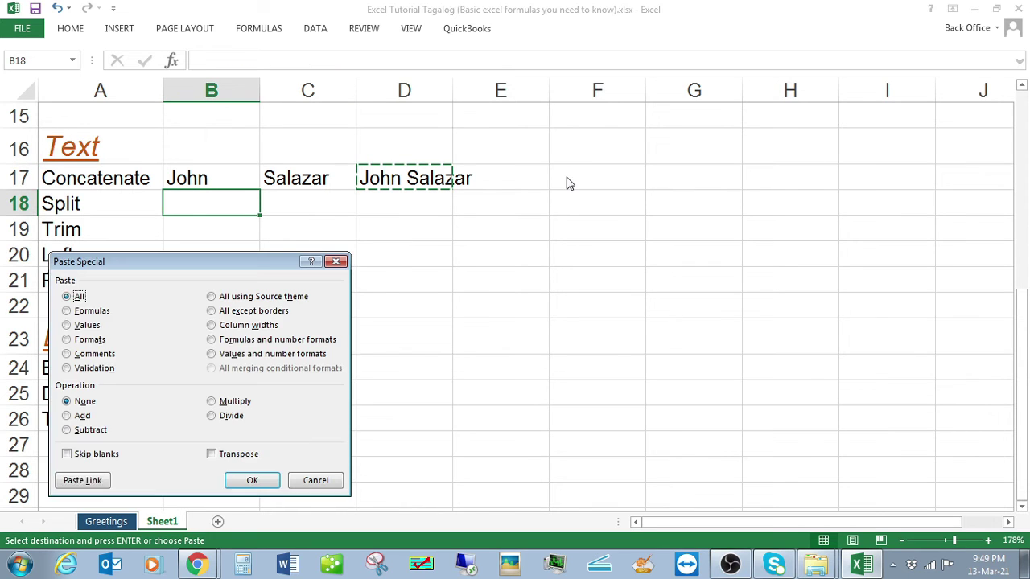
pyautogui.press('v')
pyautogui.press('Return')
pyautogui.press('Escape')
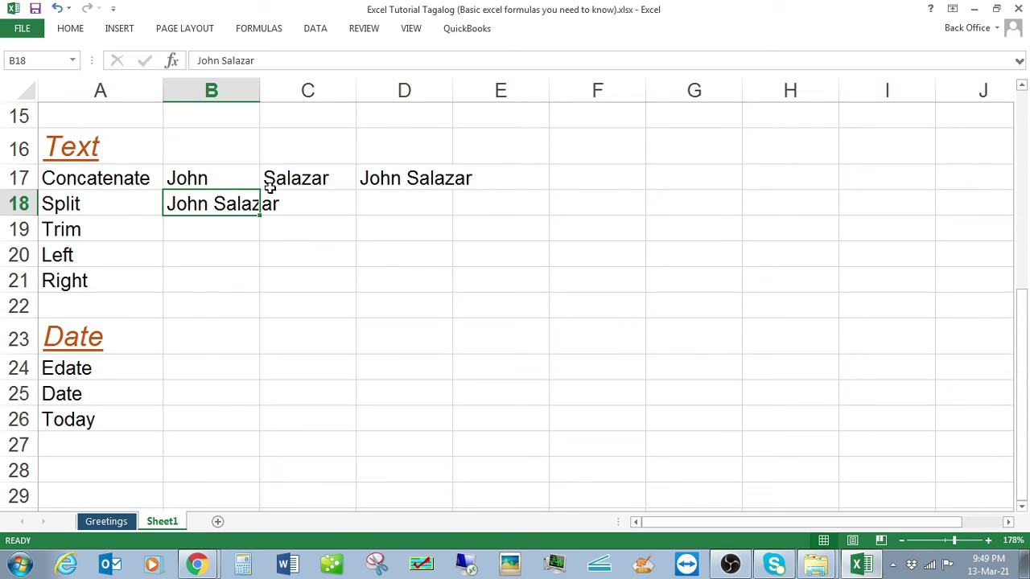
pyautogui.click(307, 205)
pyautogui.click(229, 206)
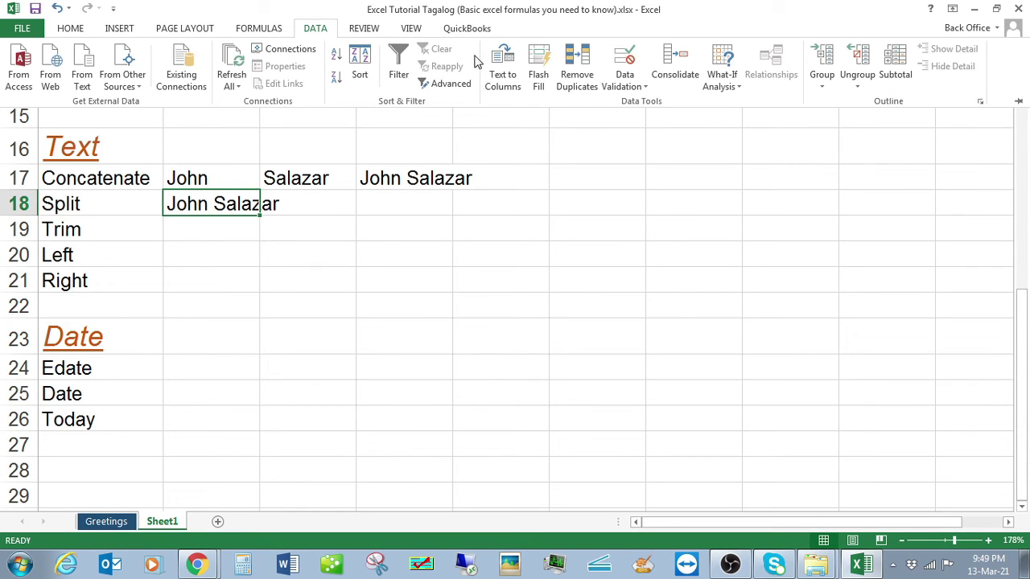
# Split B18's full name with Text to Columns, using Space as the delimiter
pyautogui.click(503, 70)
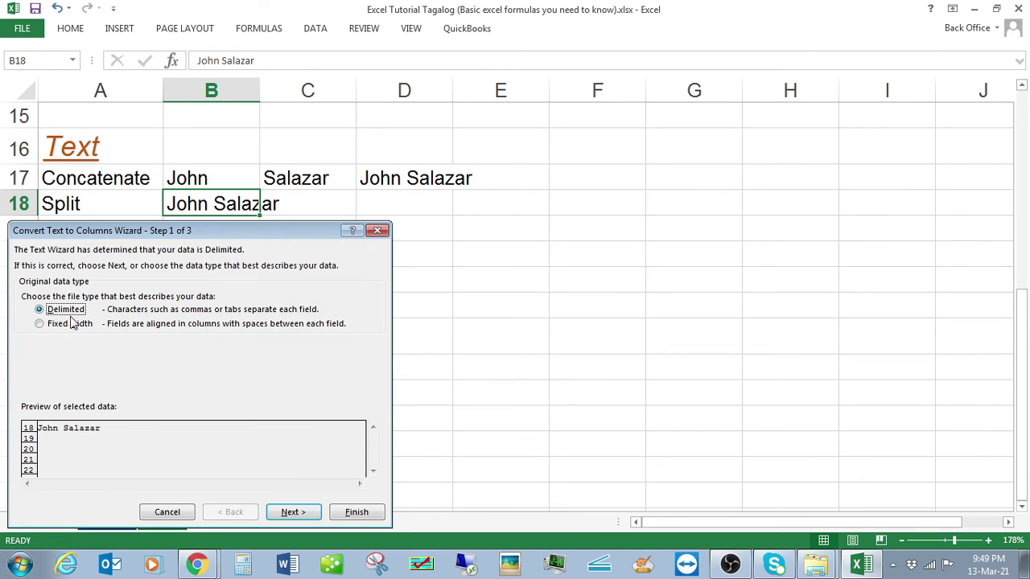
pyautogui.click(292, 516)
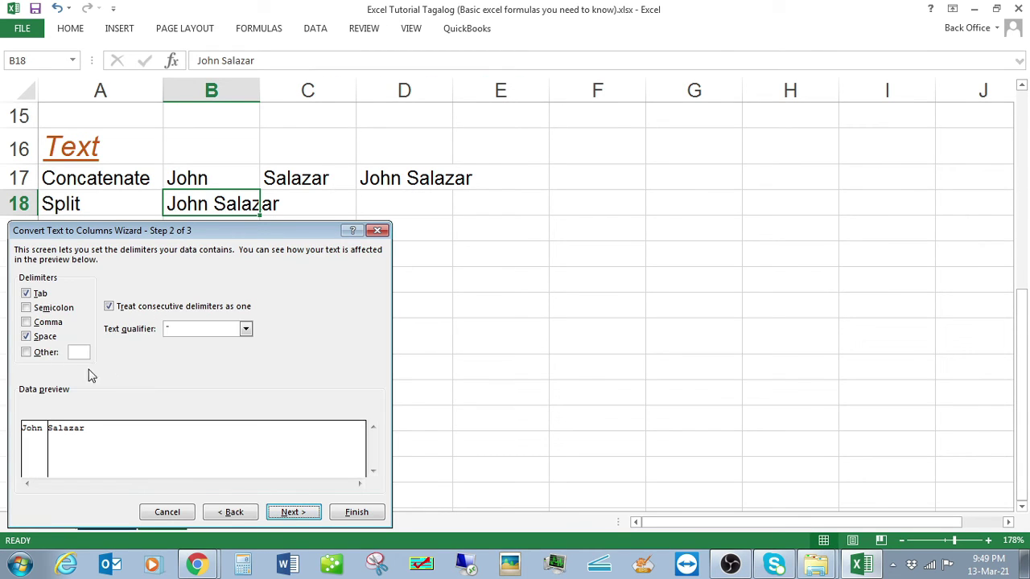
pyautogui.click(44, 339)
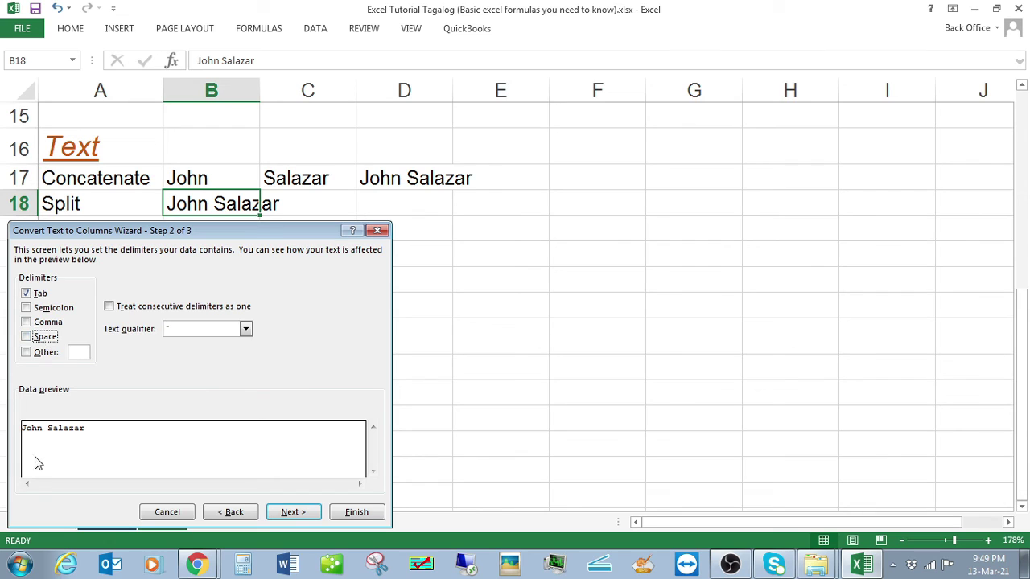
pyautogui.click(36, 337)
pyautogui.click(360, 519)
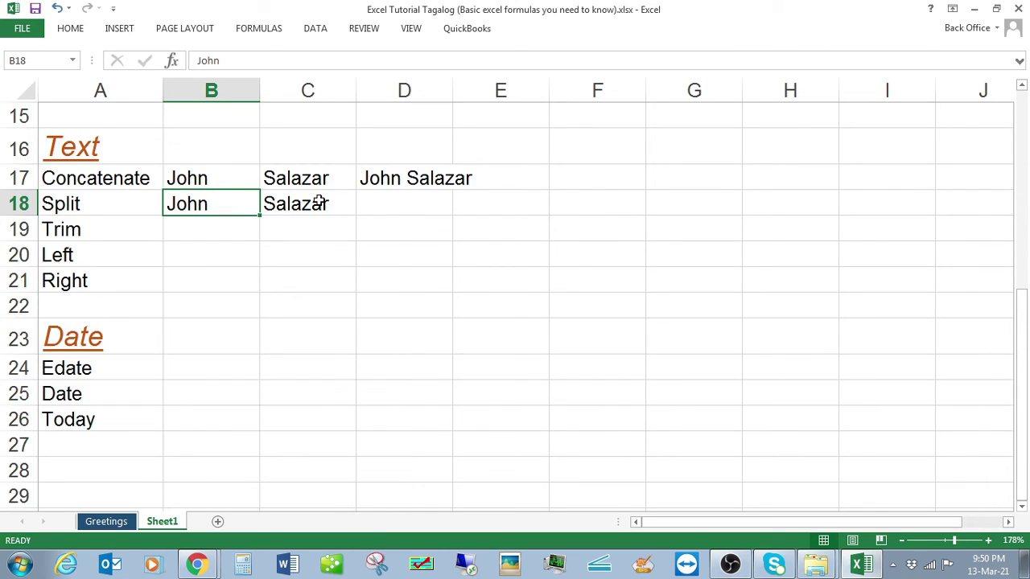
pyautogui.click(320, 202)
# Enter the first name with a leading space in B19 beside Trim
pyautogui.press('Left')
pyautogui.press('Down')
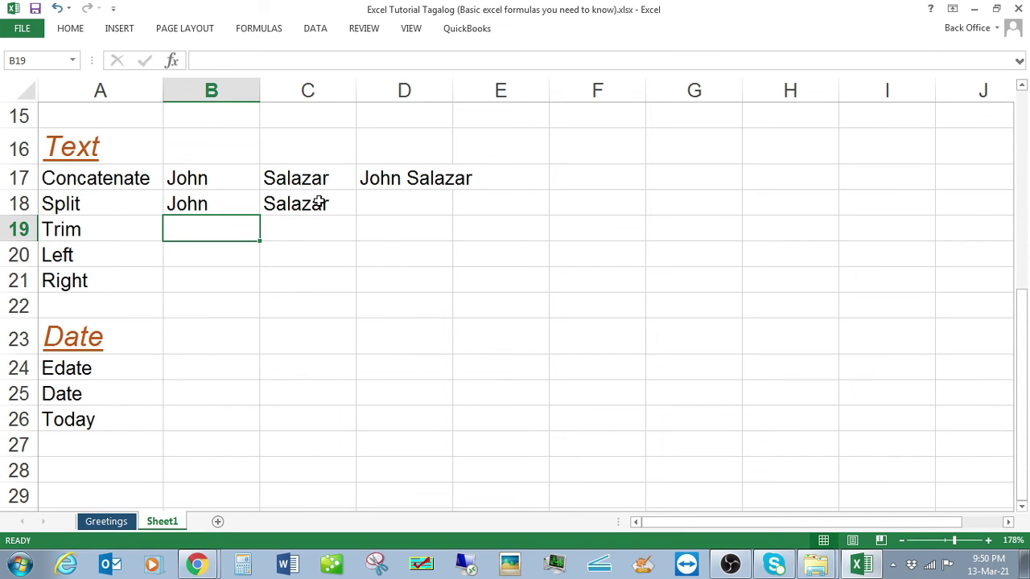
pyautogui.press('F2')
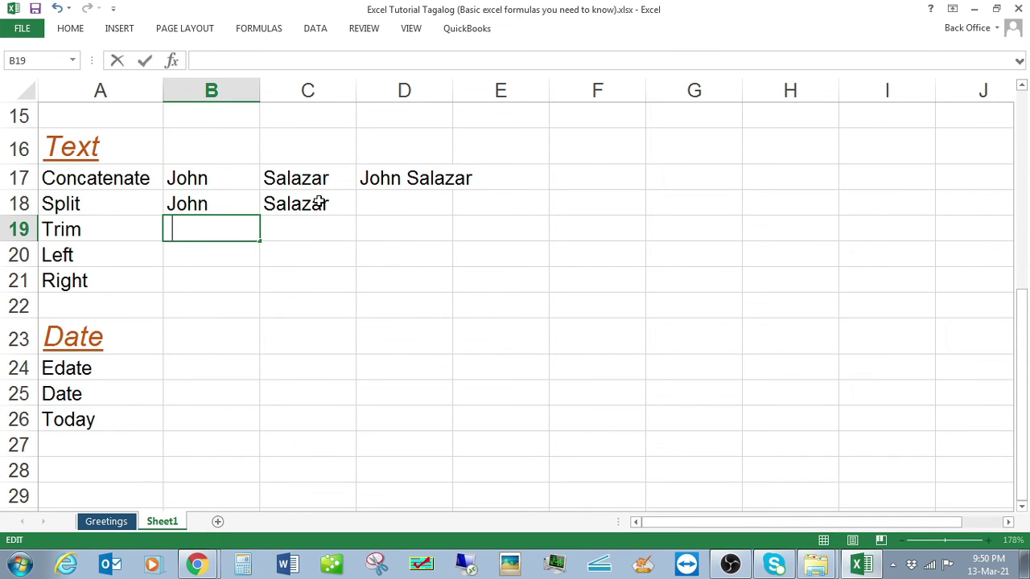
pyautogui.write('JOH')
pyautogui.press('BackSpace')
pyautogui.press('BackSpace')
pyautogui.write('oh')
pyautogui.press('BackSpace')
pyautogui.press('BackSpace')
pyautogui.write('ohn')
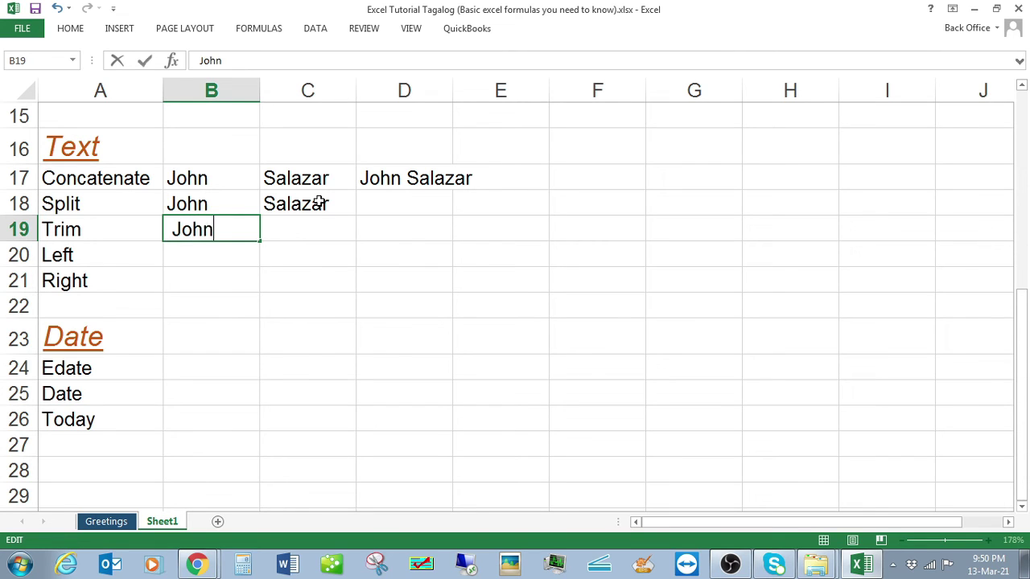
pyautogui.press('Return')
pyautogui.press('Up')
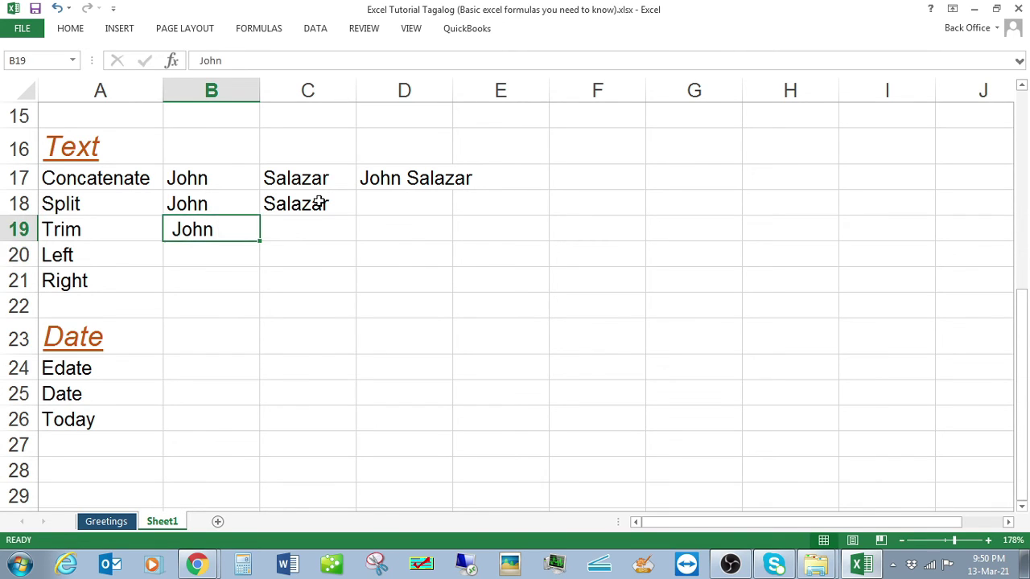
pyautogui.press('F2')
pyautogui.press('Left')
pyautogui.press('Left')
pyautogui.press('Left')
pyautogui.press('Left')
pyautogui.press('Left')
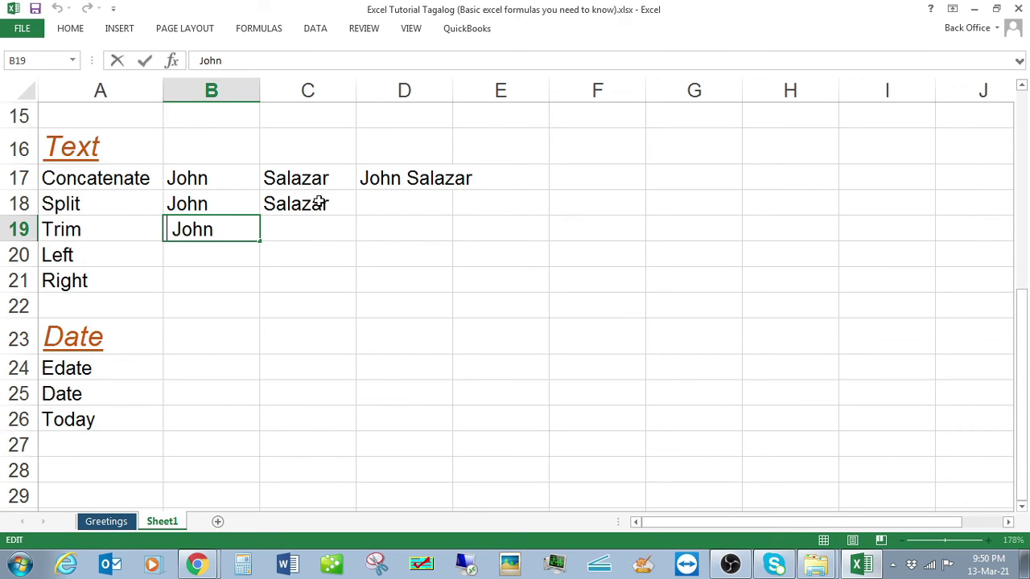
pyautogui.press('Right')
pyautogui.hotkey('shift', 'Right')
pyautogui.hotkey('shift', 'Right')
pyautogui.hotkey('shift', 'Right')
pyautogui.hotkey('shift', 'Right')
pyautogui.press('Right')
pyautogui.press('Left')
pyautogui.press('Tab')
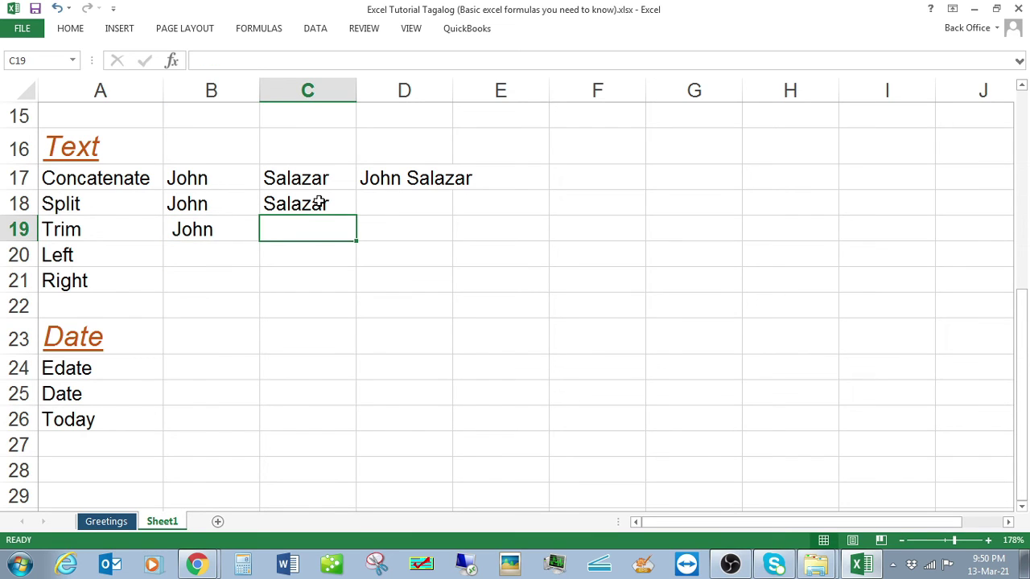
# Enter =TRIM(B19) in C19 to strip the extra space
pyautogui.write('=trim')
pyautogui.press('Tab')
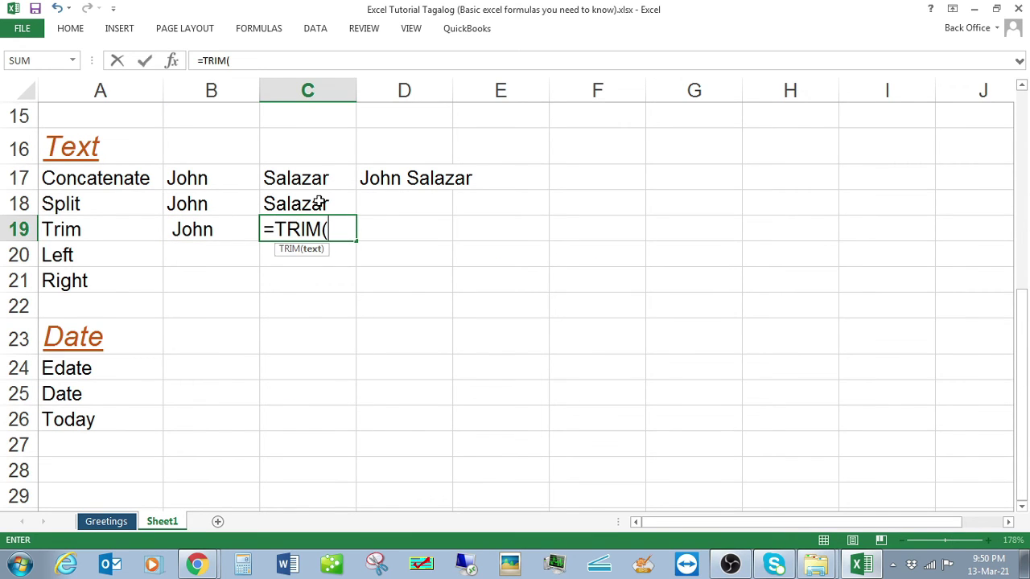
pyautogui.click(233, 229)
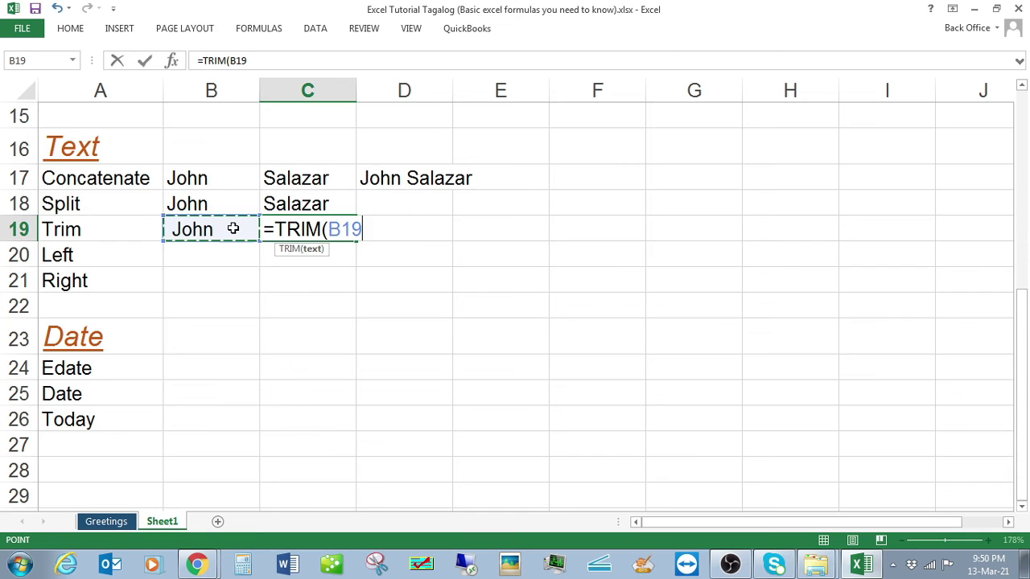
pyautogui.write(')')
pyautogui.press('Return')
pyautogui.press('Up')
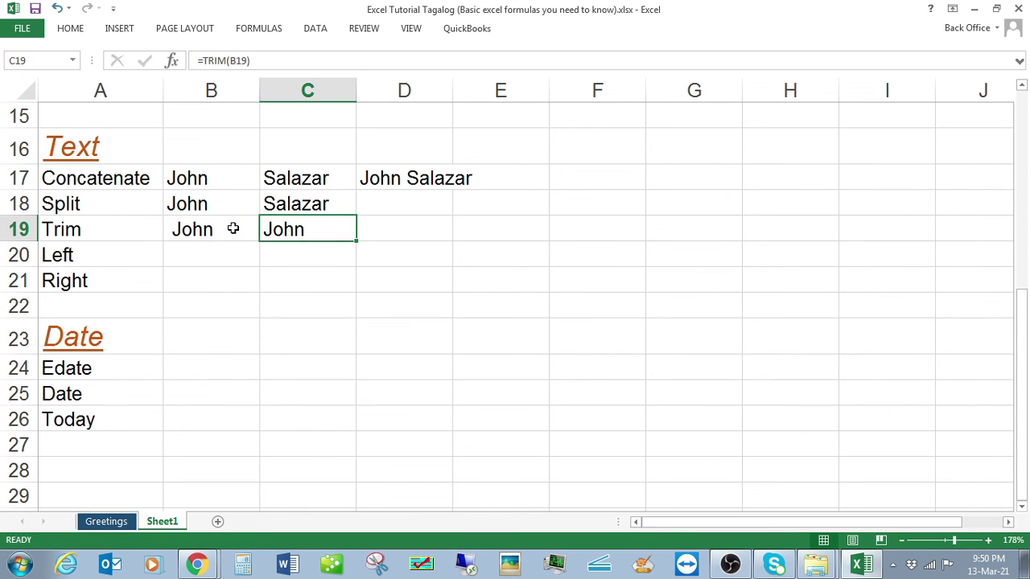
pyautogui.press('Down')
pyautogui.press('Down')
pyautogui.press('Up')
pyautogui.press('Up')
# Paste the trimmed name from C19 as a value into B20 beside Left
pyautogui.hotkey('ctrl', 'c')
pyautogui.press('Down')
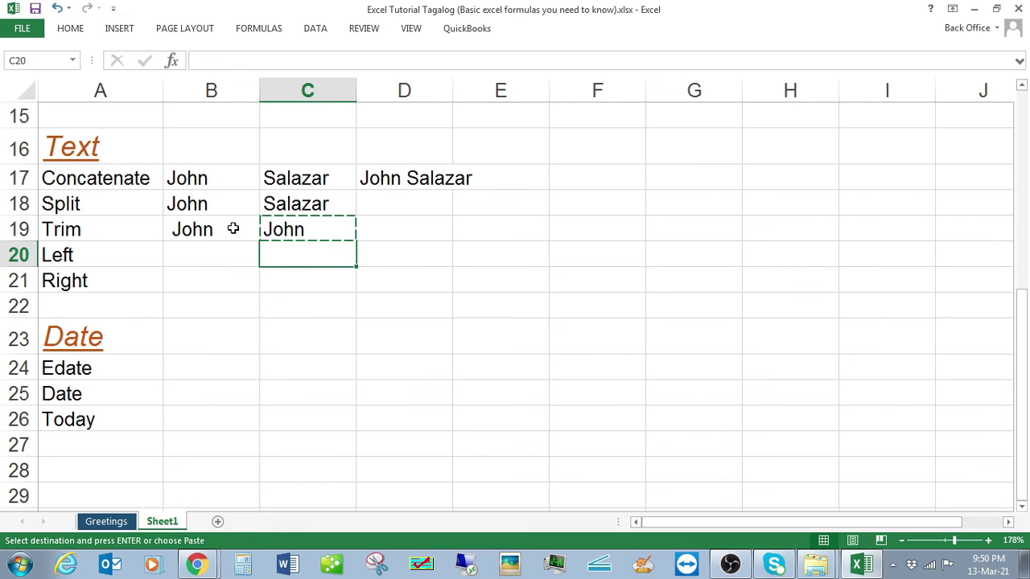
pyautogui.press('Left')
pyautogui.hotkey('ctrl', 'alt', 'v')
pyautogui.press('v')
pyautogui.press('Return')
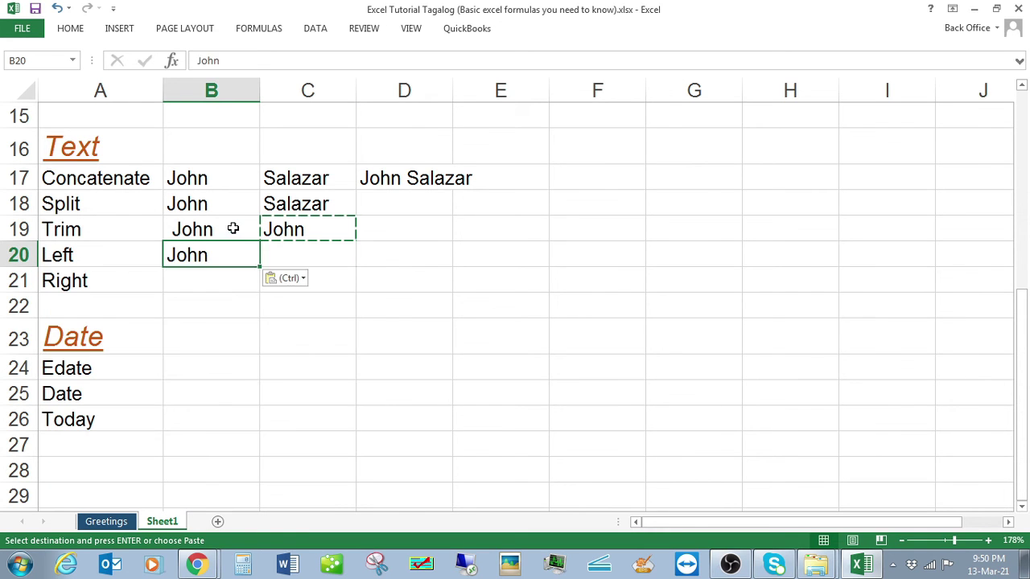
pyautogui.press('Right')
pyautogui.press('Left')
pyautogui.press('Right')
pyautogui.press('Left')
pyautogui.press('Escape')
# Type =LEFT(B20,1) in C20 to extract the first character
pyautogui.press('Right')
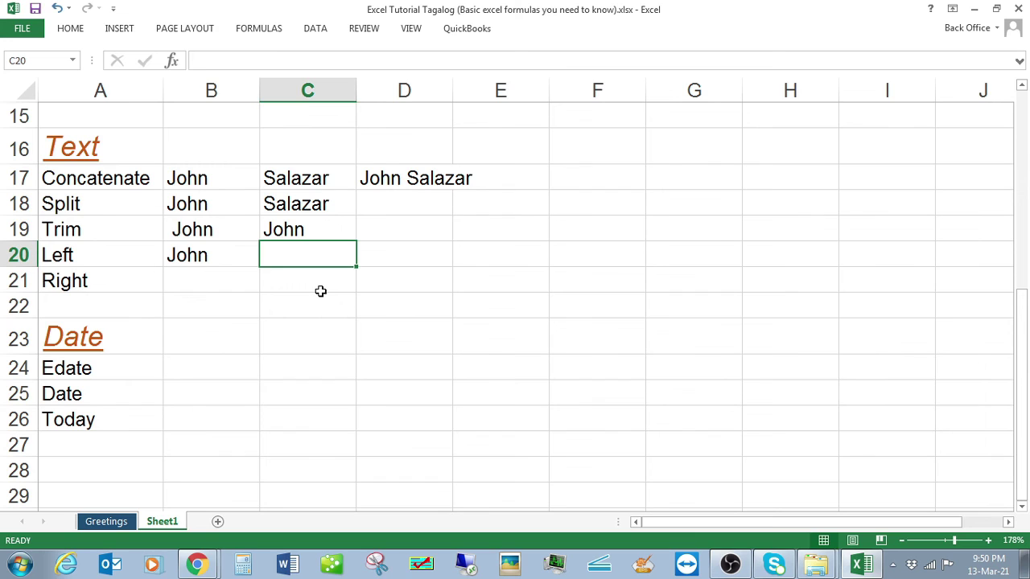
pyautogui.write('=left')
pyautogui.press('Tab')
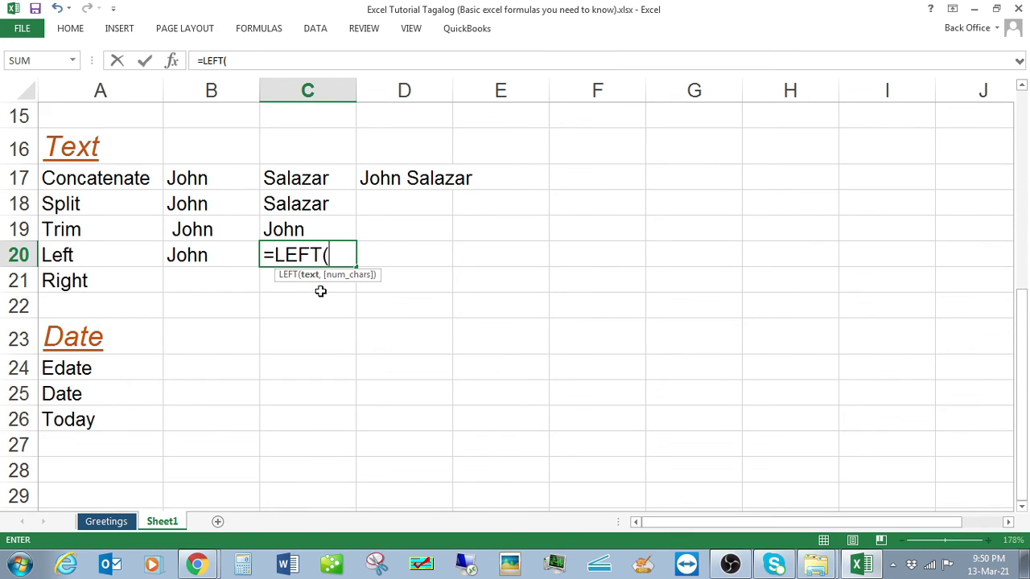
pyautogui.click(219, 257)
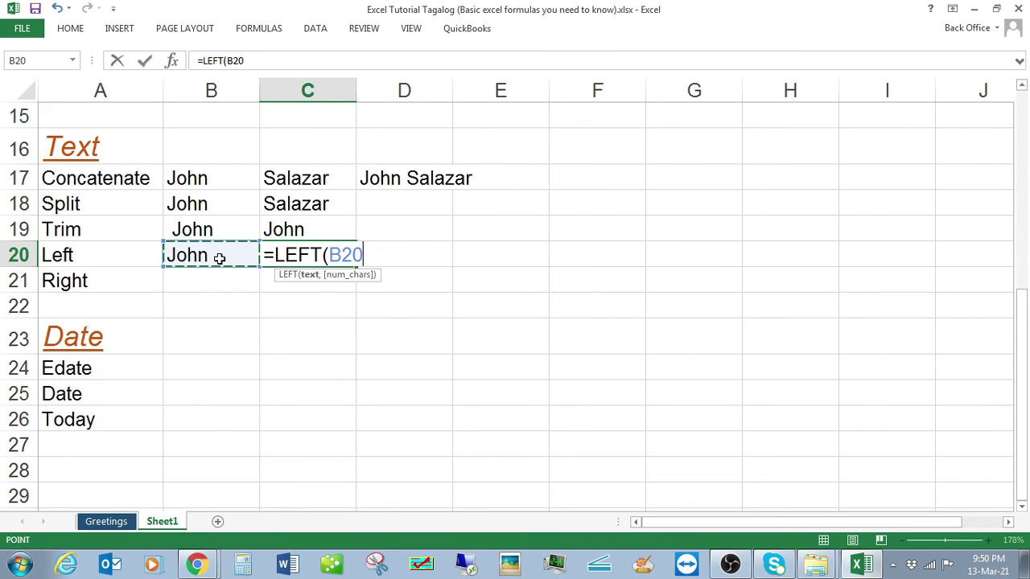
pyautogui.write(',')
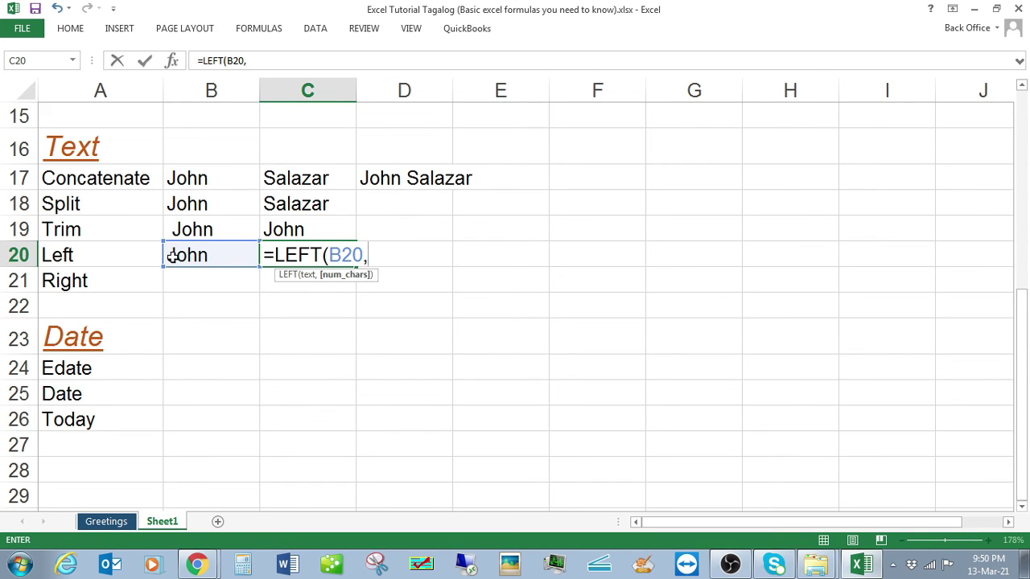
pyautogui.write('1)')
# Commit =LEFT(B20,1) showing J, then paste B20's name John into B21 as a value
pyautogui.press('Return')
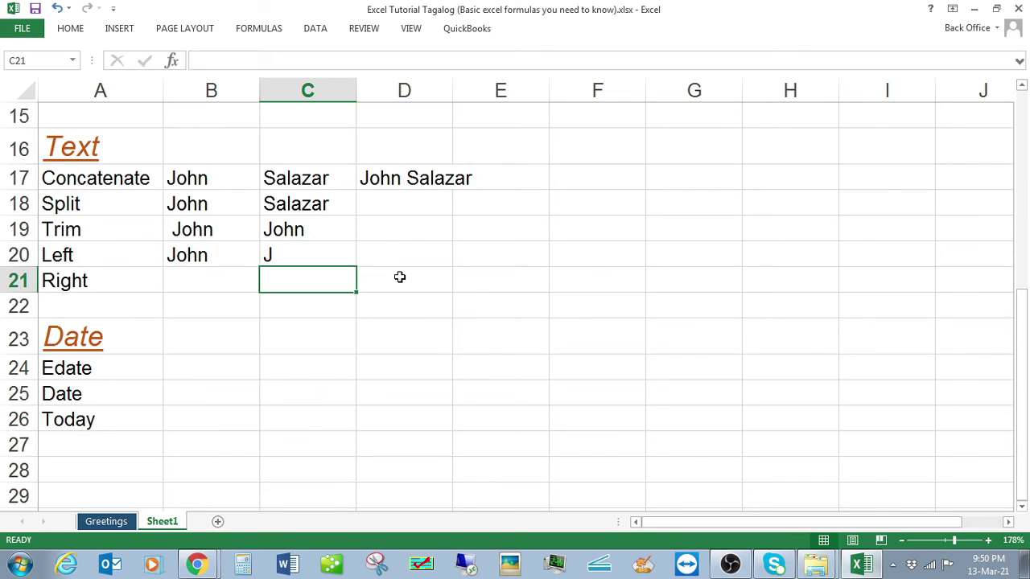
pyautogui.press('Up')
pyautogui.press('Left')
pyautogui.hotkey('ctrl', 'c')
pyautogui.press('Down')
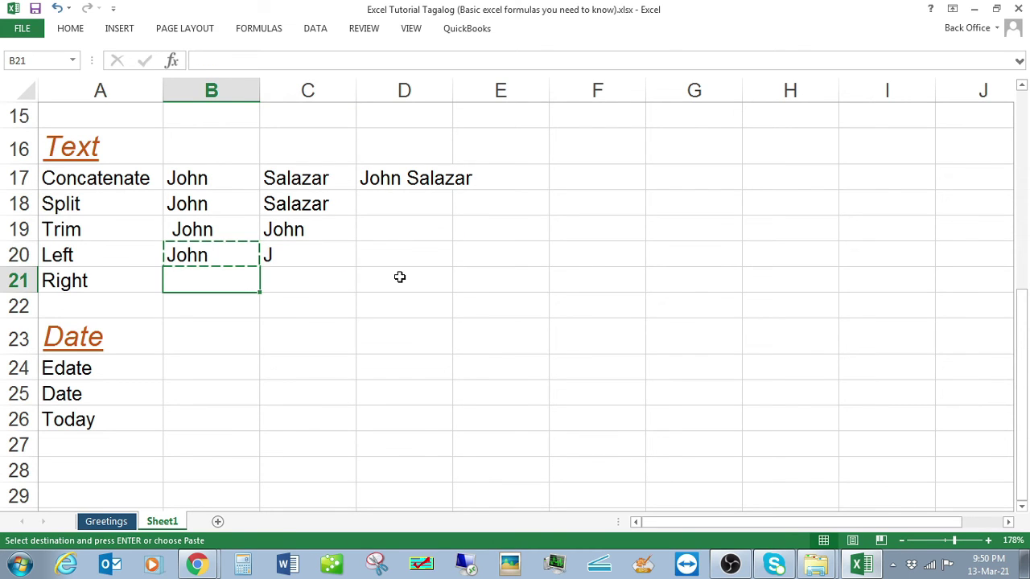
pyautogui.hotkey('ctrl', 'alt', 'v')
pyautogui.press('v')
pyautogui.press('Return')
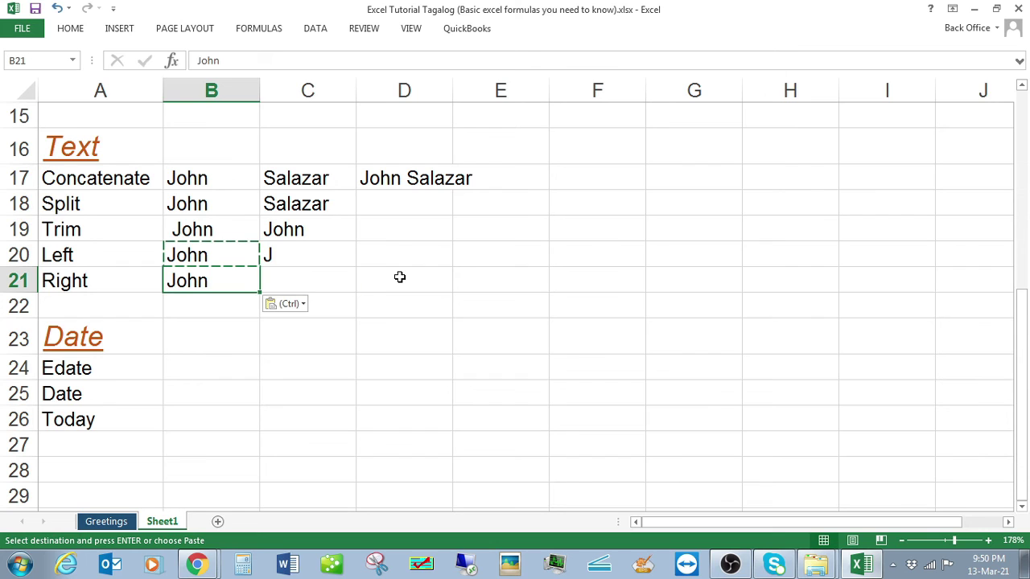
pyautogui.press('F2')
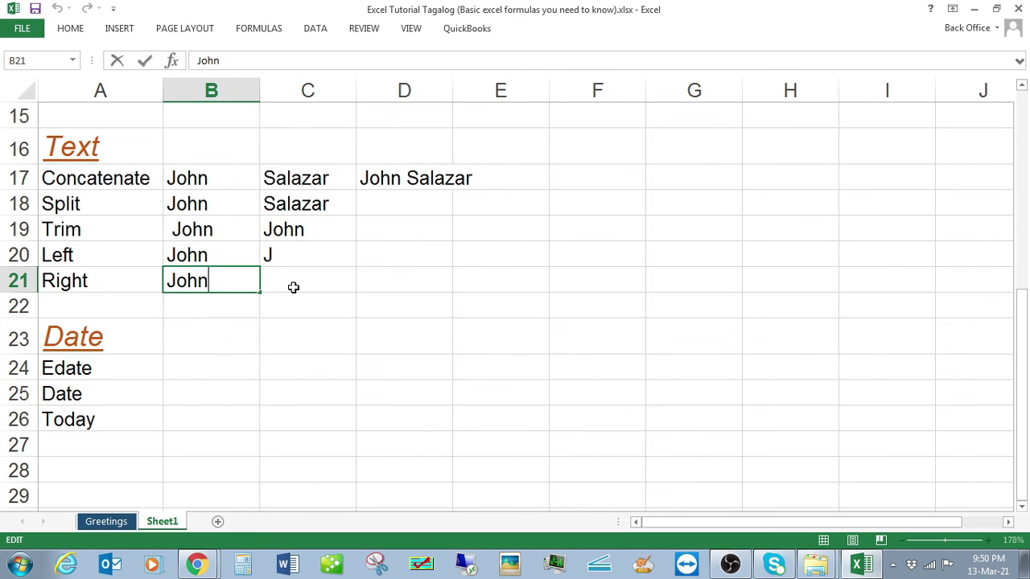
# Enter =RIGHT(B21,1) in C21 so it returns the last letter n
pyautogui.click(293, 287)
pyautogui.write('=')
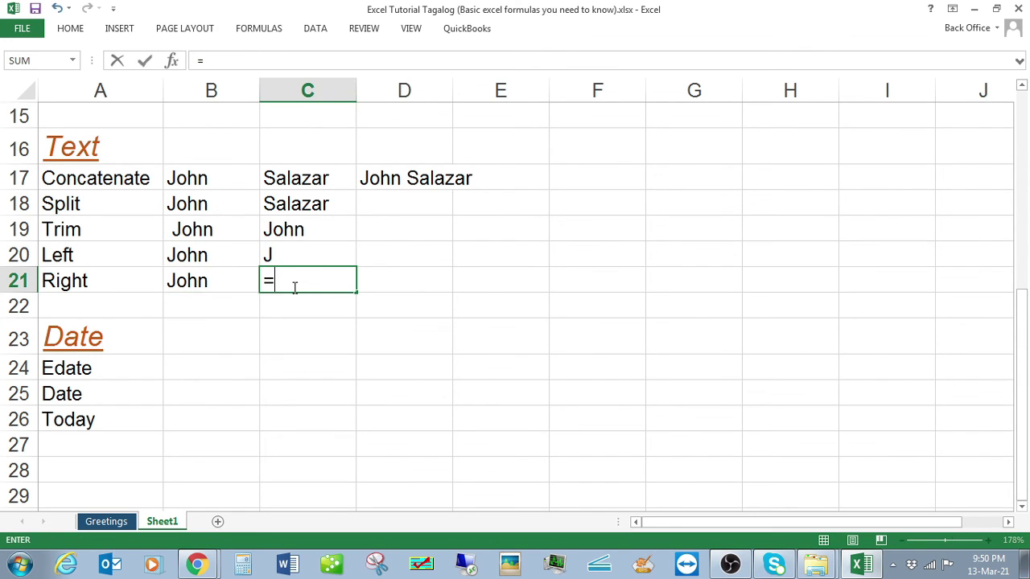
pyautogui.write('right')
pyautogui.press('Tab')
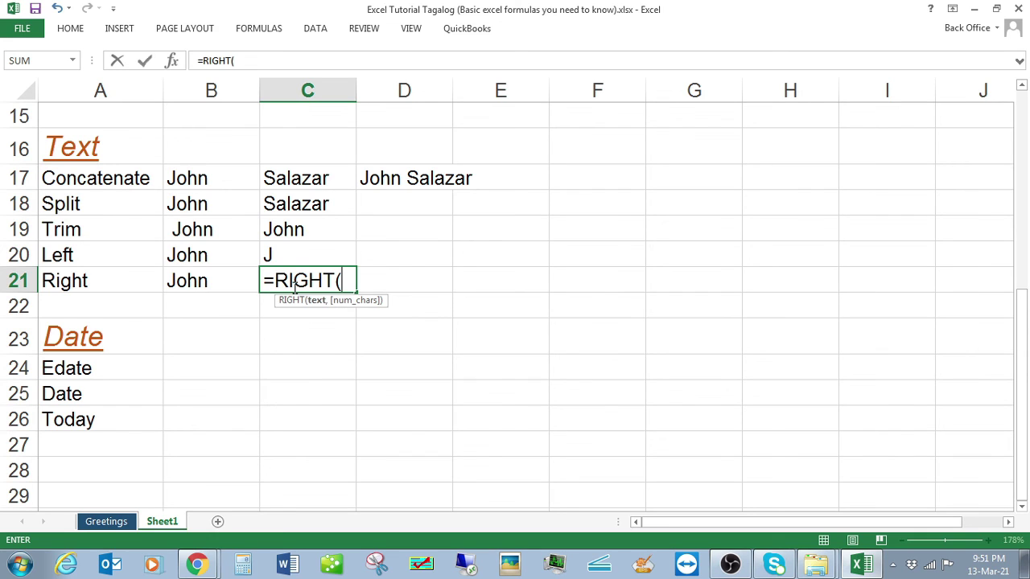
pyautogui.click(235, 285)
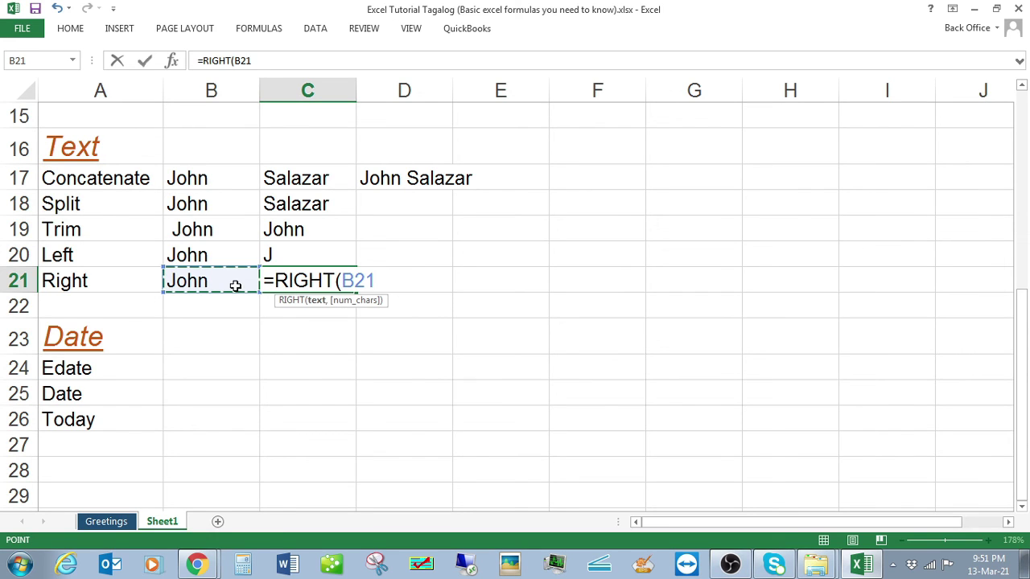
pyautogui.write(',')
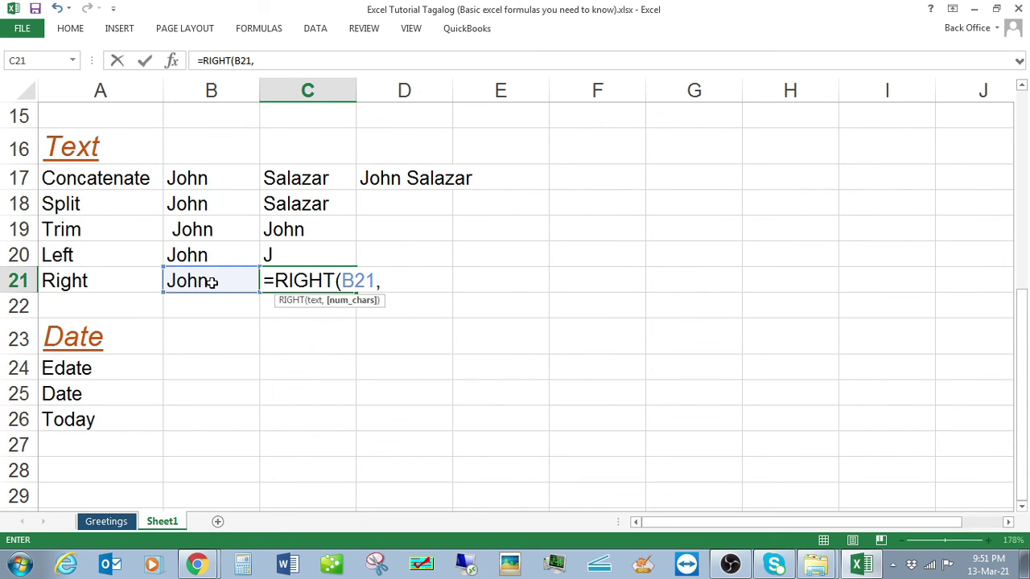
pyautogui.write('1)')
pyautogui.press('Return')
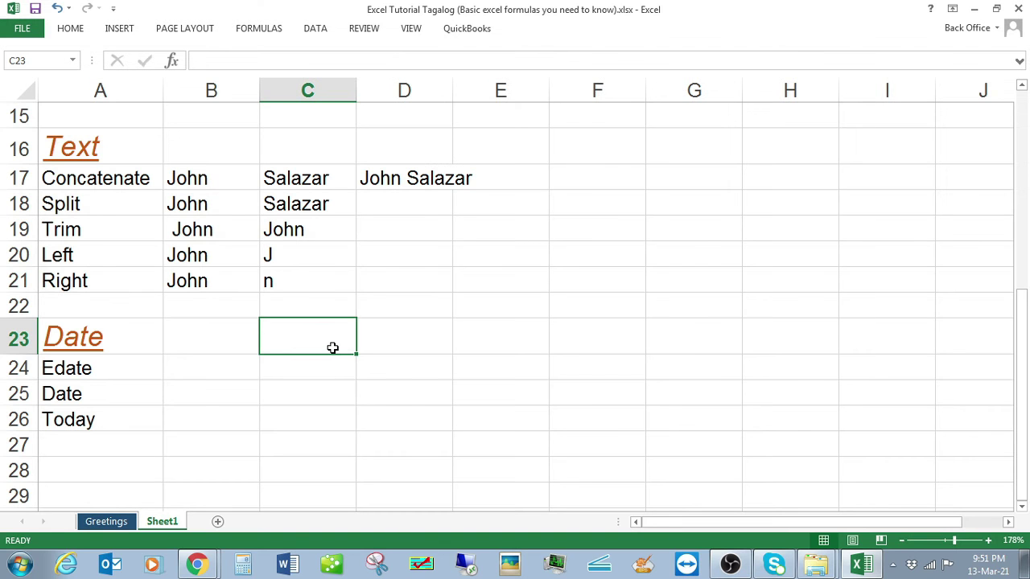
# Enter the start date 13-03-21 in B24 on the Edate row
pyautogui.press('Down')
pyautogui.press('Left')
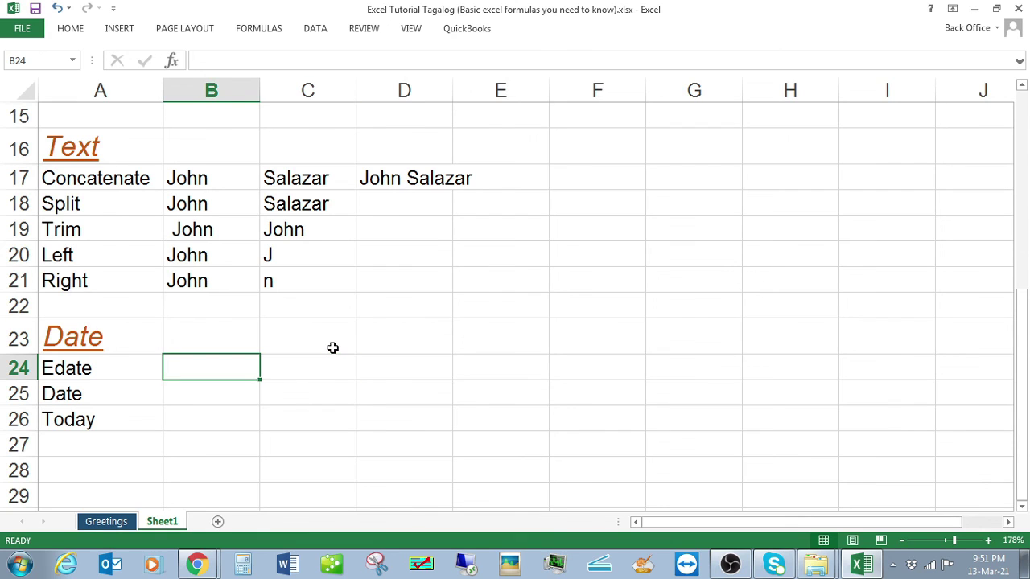
pyautogui.press('Right')
pyautogui.press('Left')
pyautogui.press('Left')
pyautogui.press('Right')
pyautogui.write('13-03')
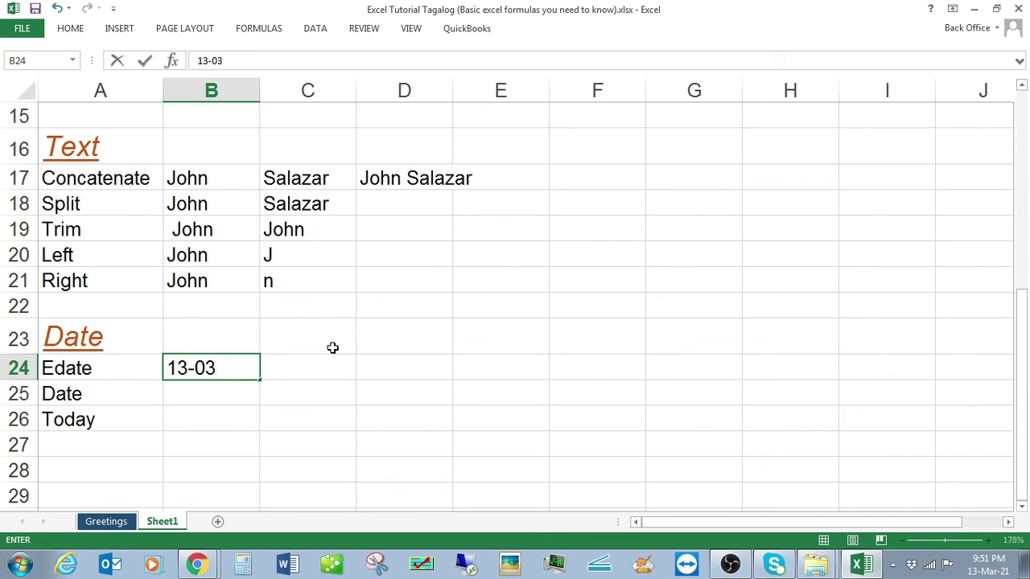
pyautogui.write('-21')
pyautogui.press('Return')
# Enter =EDATE(B24,7) in C24, giving 13-10-21
pyautogui.press('Up')
pyautogui.press('Right')
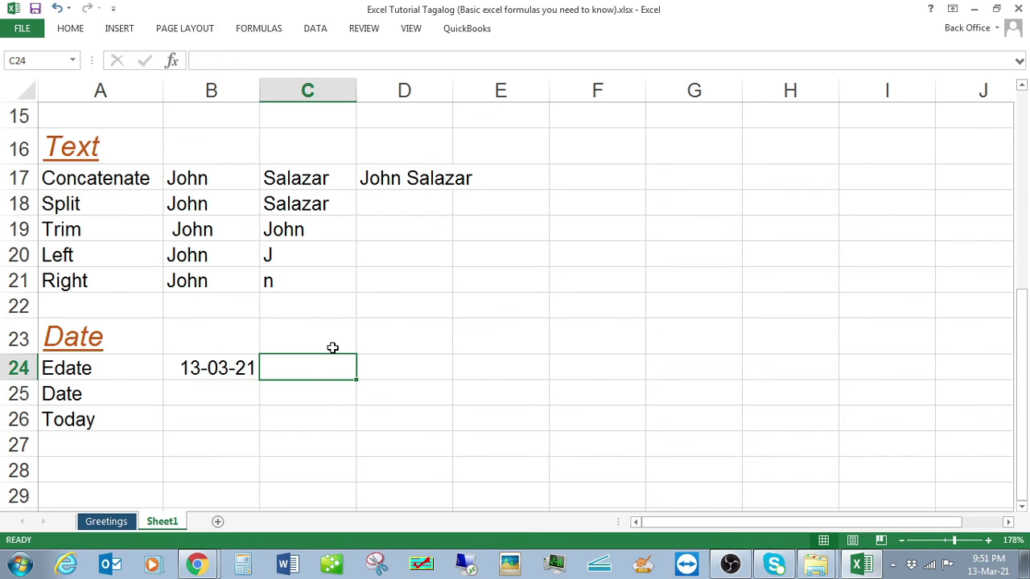
pyautogui.write('=e')
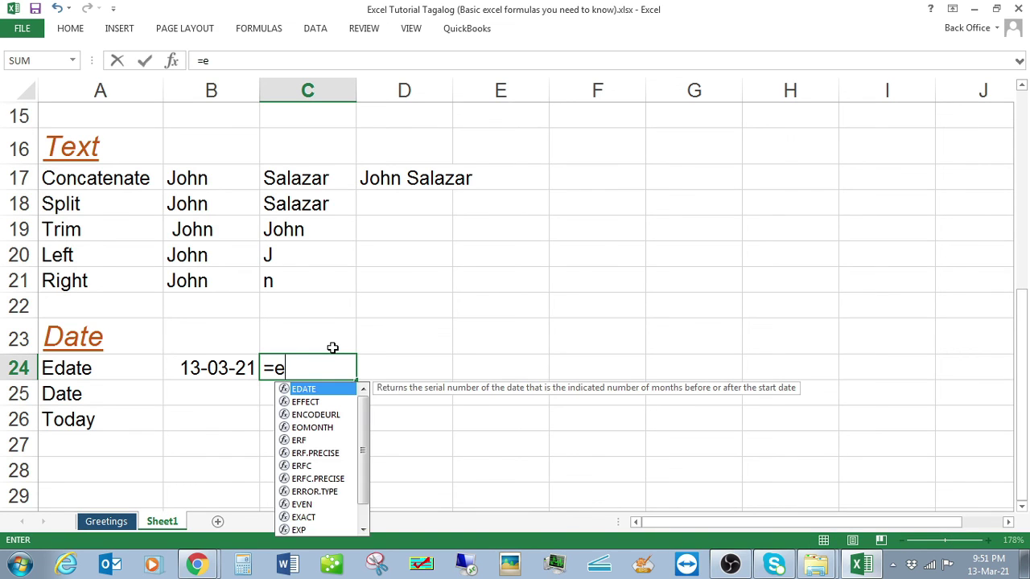
pyautogui.write('date')
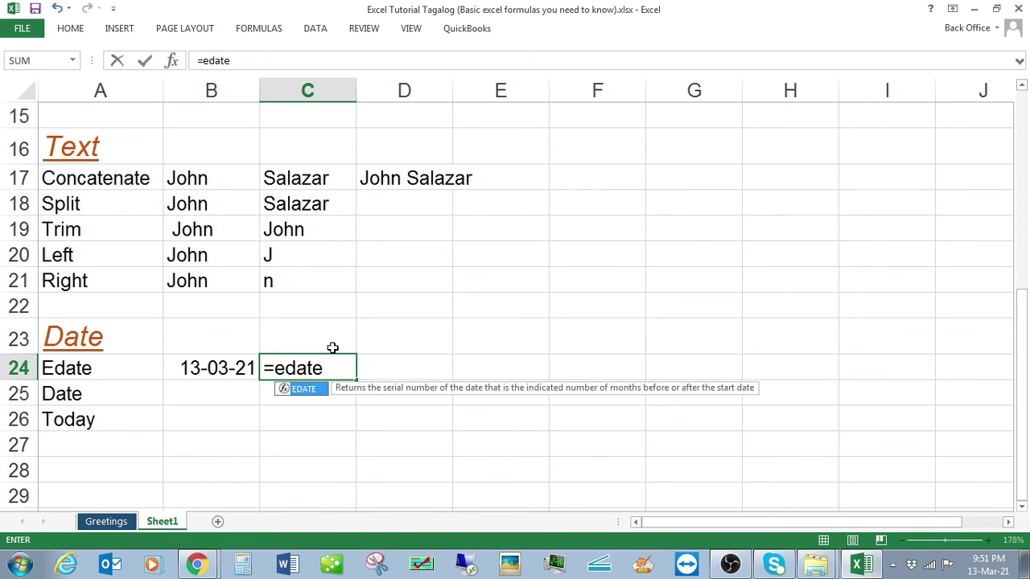
pyautogui.press('Tab')
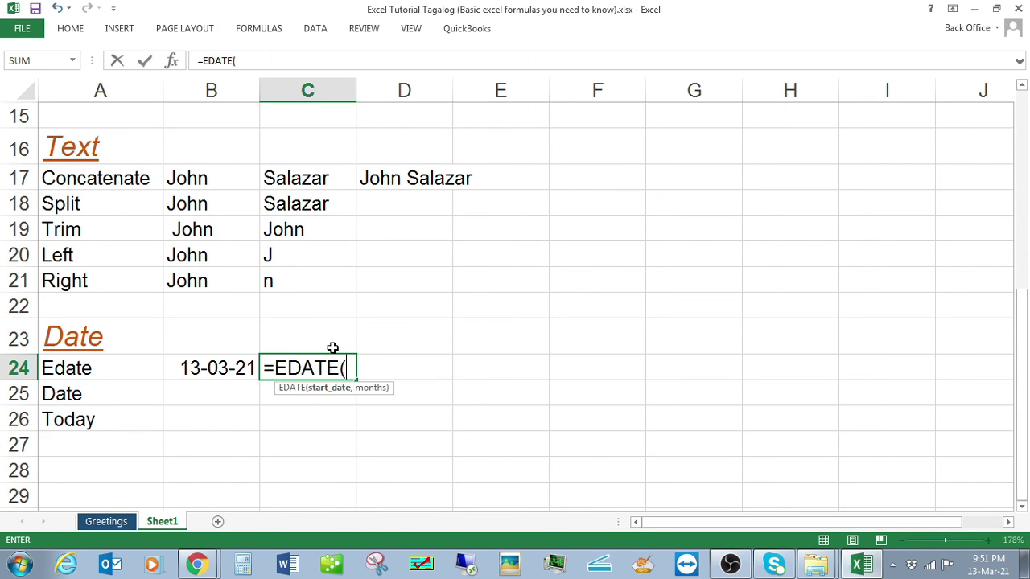
pyautogui.click(228, 369)
pyautogui.write(',')
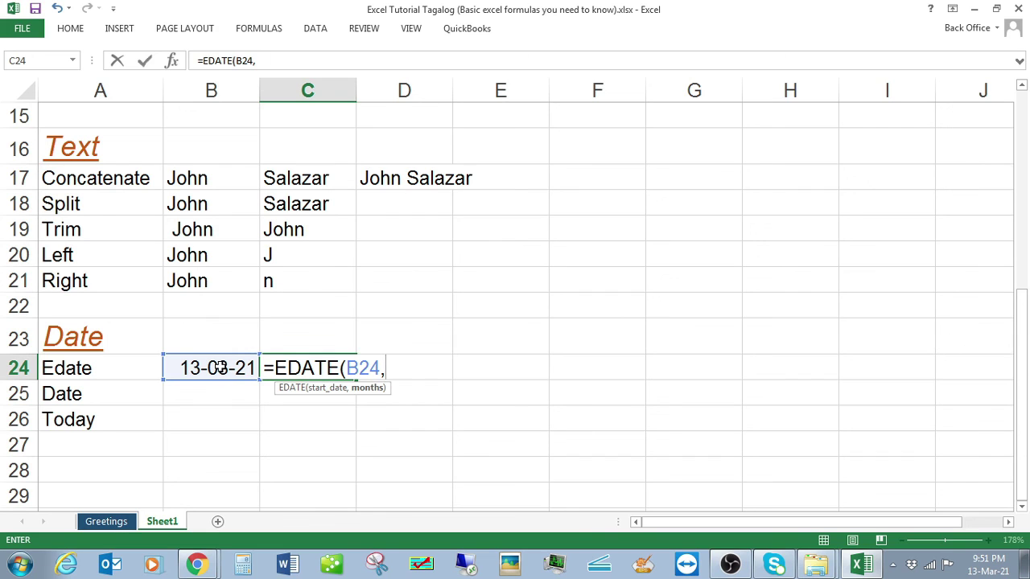
pyautogui.write('7)')
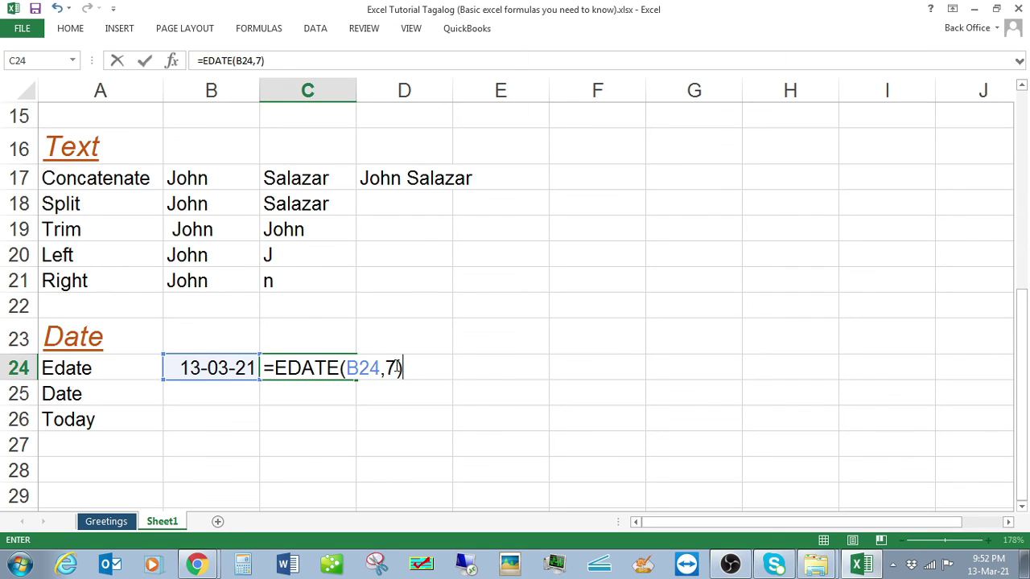
pyautogui.press('Return')
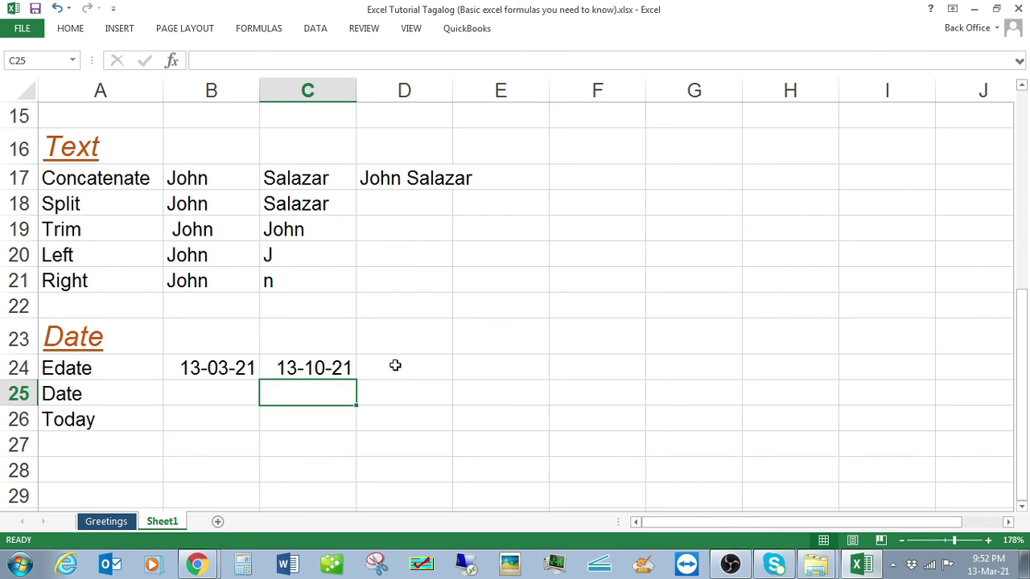
# Change C24's formula to =EDATE(B24,-7) so it shows 13-08-20
pyautogui.press('Up')
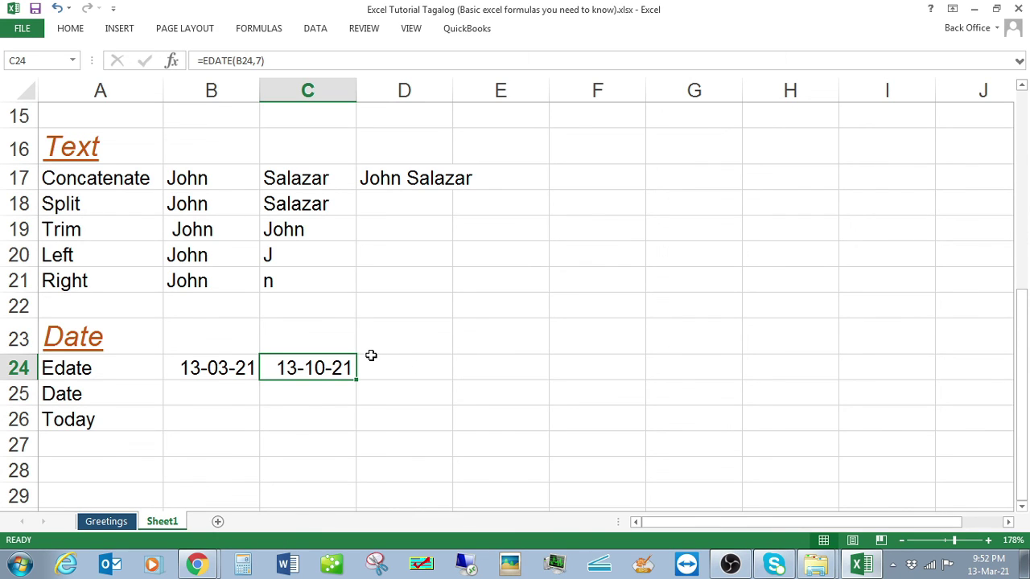
pyautogui.press('Left')
pyautogui.press('Left')
pyautogui.press('Right')
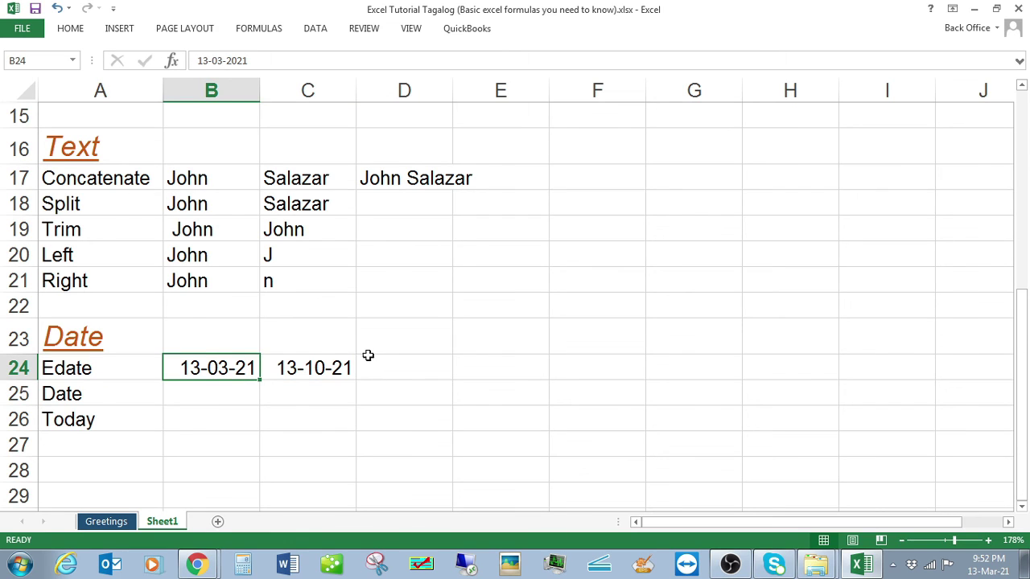
pyautogui.press('Right')
pyautogui.press('F2')
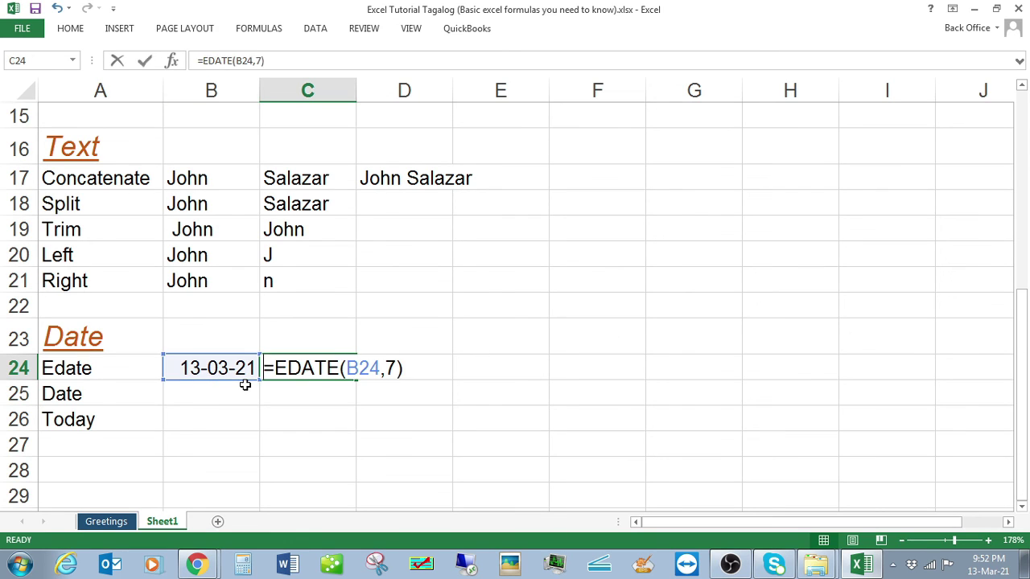
pyautogui.press('Left')
pyautogui.press('Left')
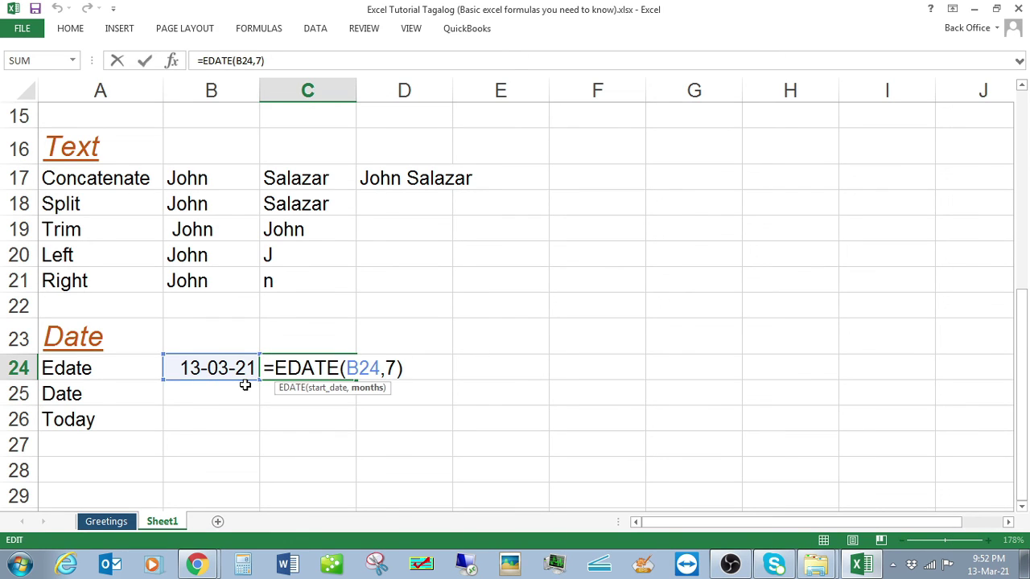
pyautogui.write('-')
pyautogui.press('Return')
pyautogui.press('Up')
pyautogui.press('Right')
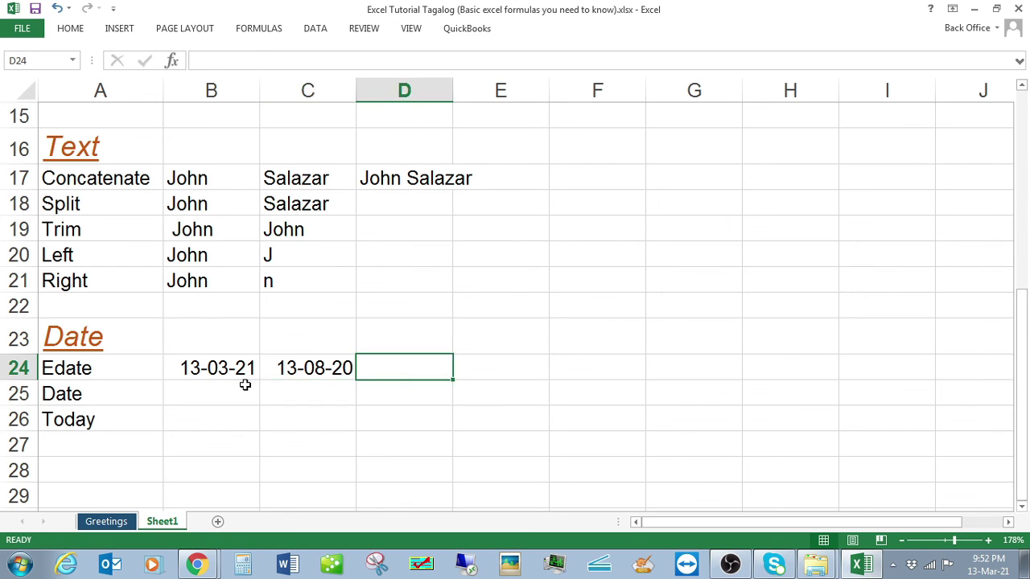
pyautogui.press('Left')
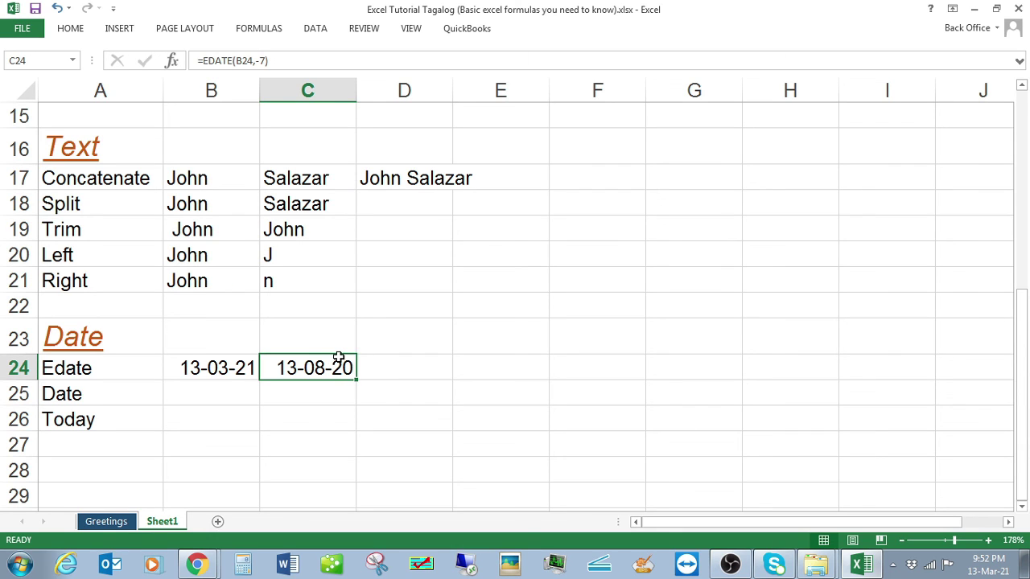
# Enter day 10, month 10 and year 21 into B25, C25 and D25
pyautogui.press('Down')
pyautogui.press('Down')
pyautogui.press('Left')
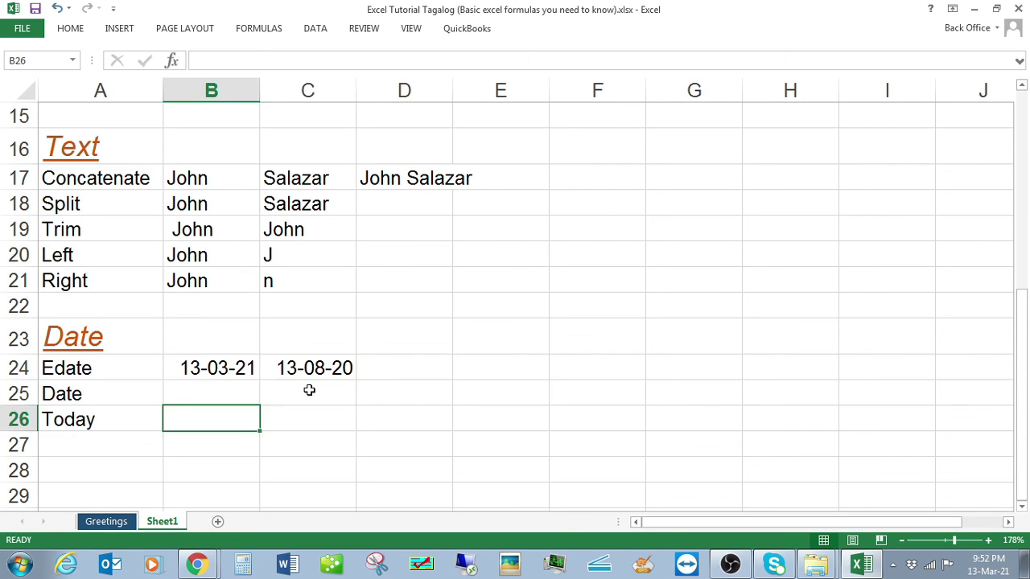
pyautogui.press('Left')
pyautogui.press('Up')
pyautogui.press('Right')
pyautogui.press('Right')
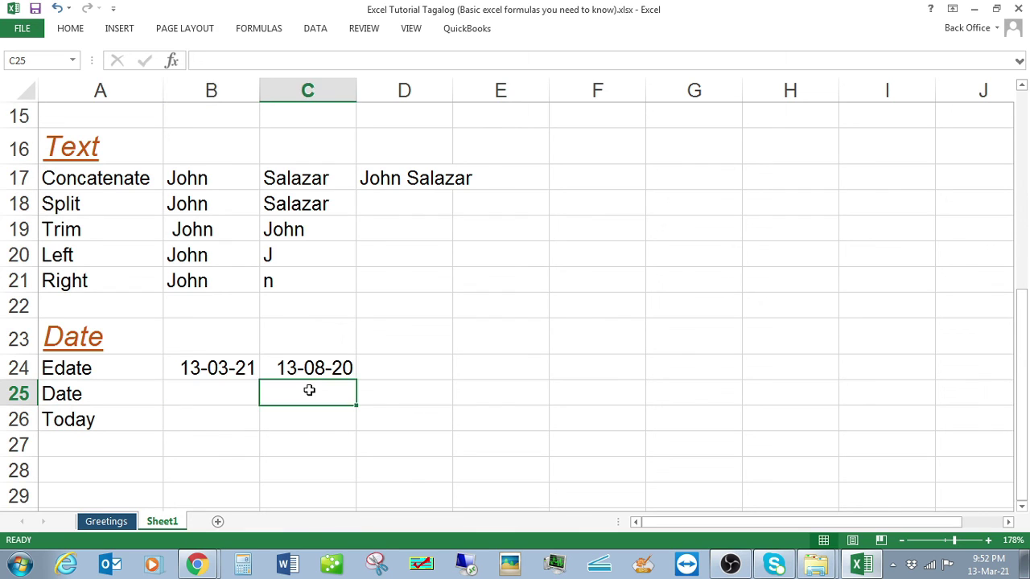
pyautogui.press('Left')
pyautogui.write('10')
pyautogui.press('Return')
pyautogui.press('Up')
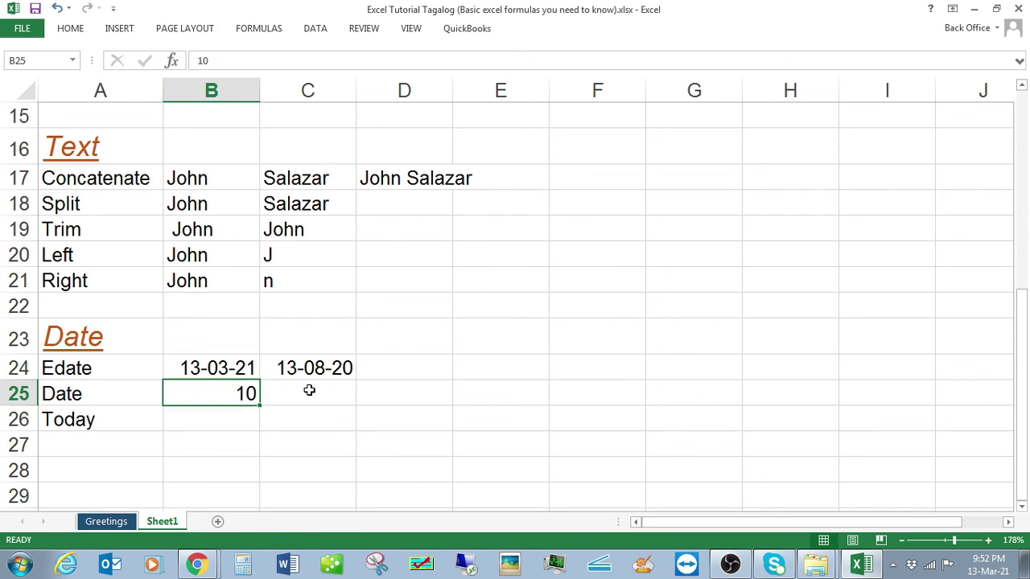
pyautogui.press('Right')
pyautogui.write('2')
pyautogui.press('BackSpace')
pyautogui.write('10')
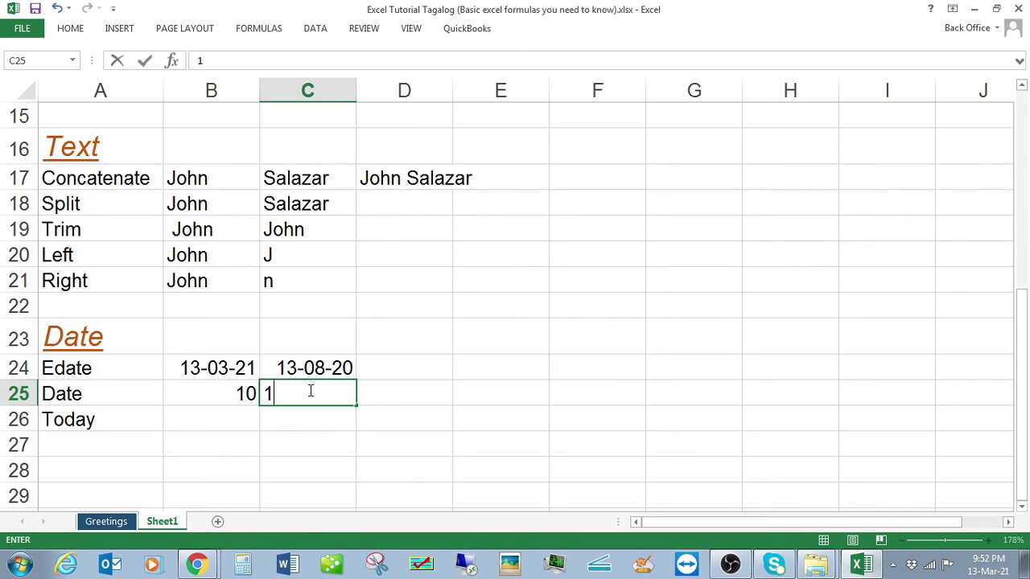
pyautogui.press('Return')
pyautogui.press('Up')
pyautogui.press('Right')
pyautogui.write('21')
pyautogui.press('Return')
# Enter =DATE(D25,C25,B25) in E25, showing 10-10-21
pyautogui.press('Up')
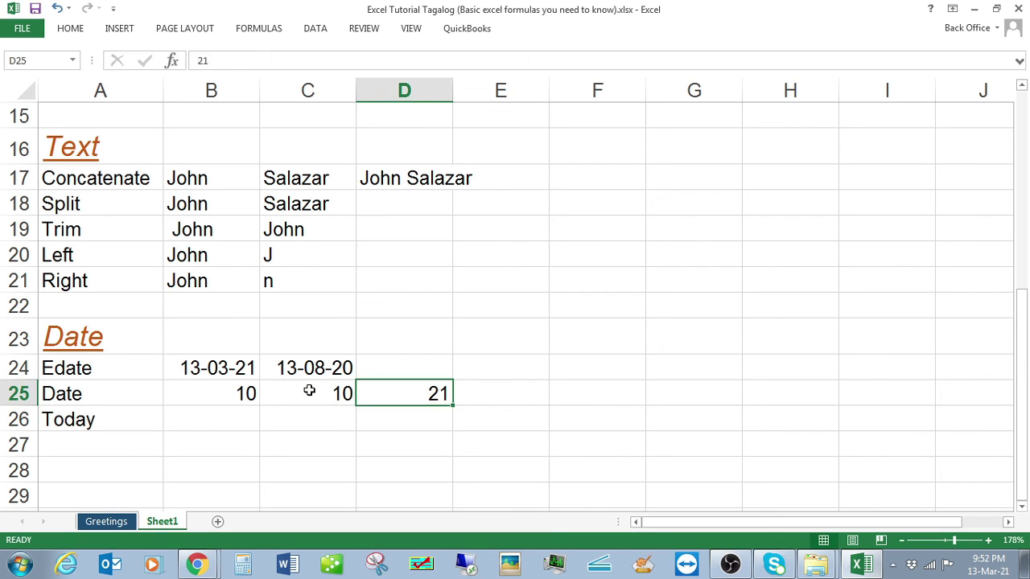
pyautogui.press('Right')
pyautogui.write('=date')
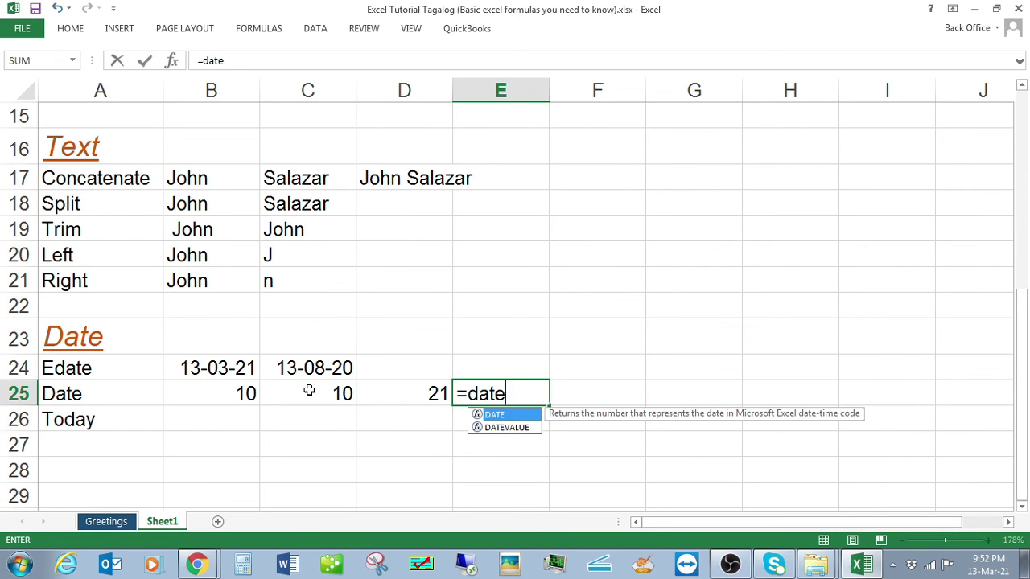
pyautogui.press('Tab')
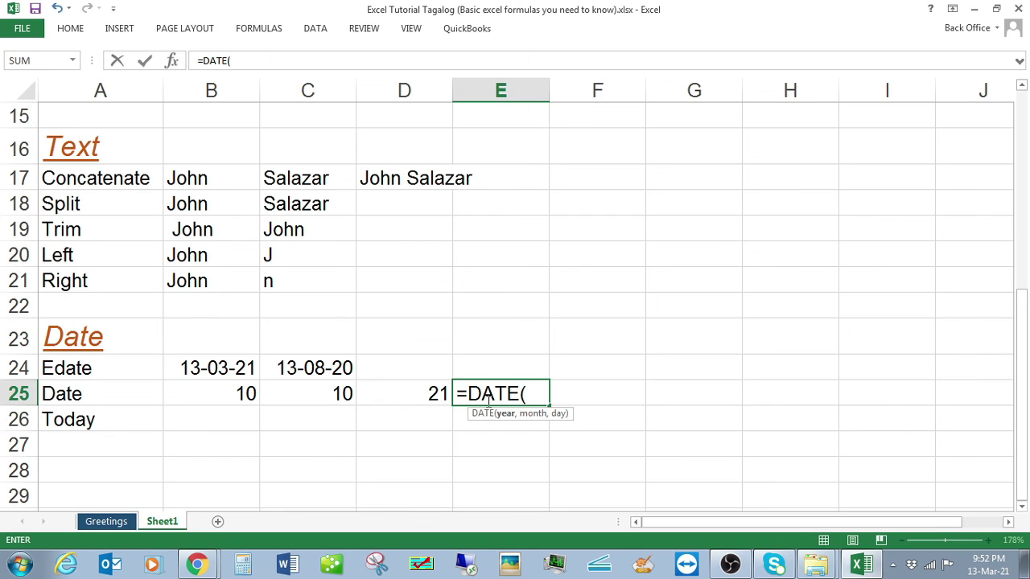
pyautogui.click(437, 394)
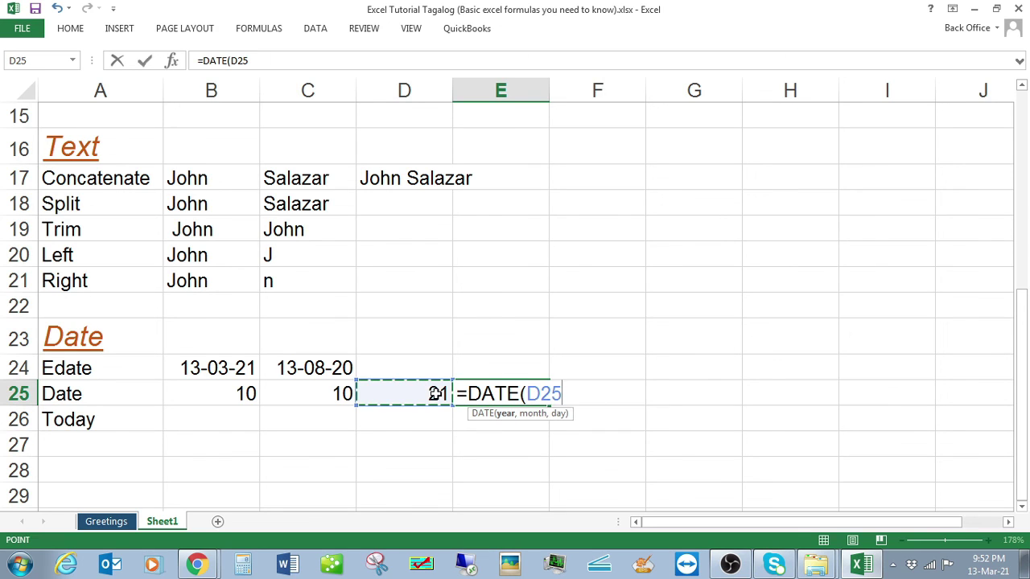
pyautogui.write(',')
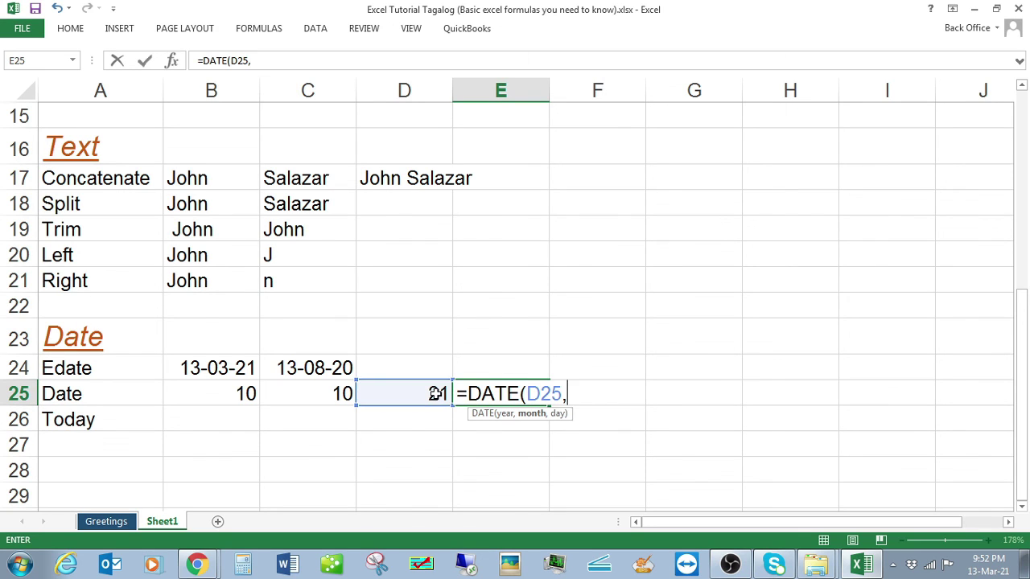
pyautogui.click(297, 394)
pyautogui.write(',')
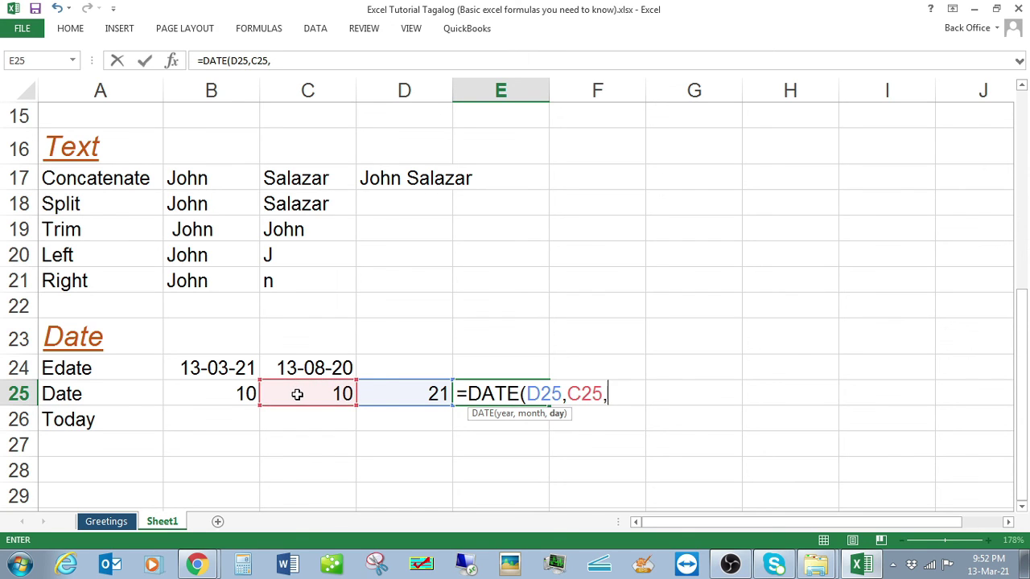
pyautogui.click(239, 393)
pyautogui.write(')')
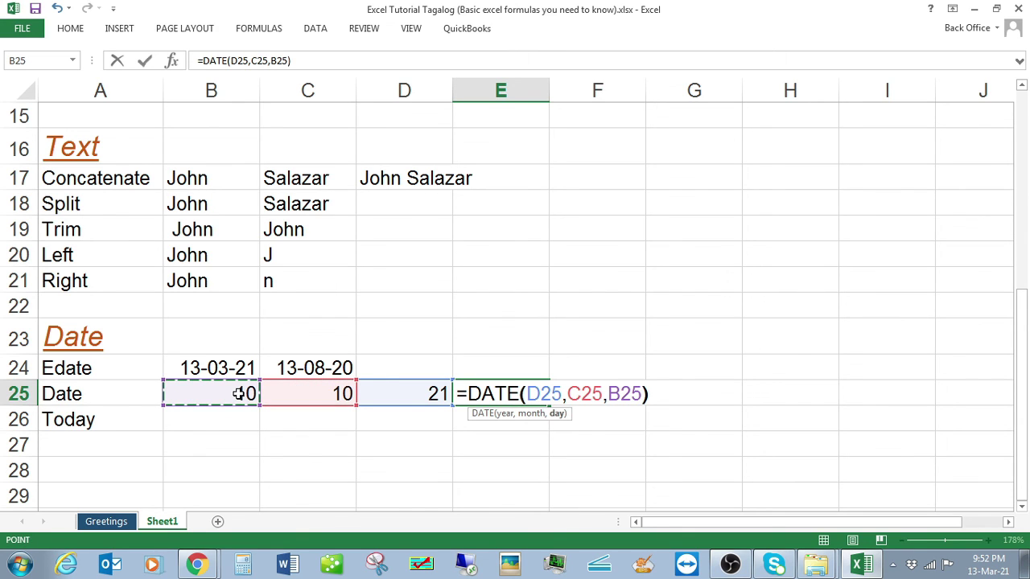
pyautogui.press('Return')
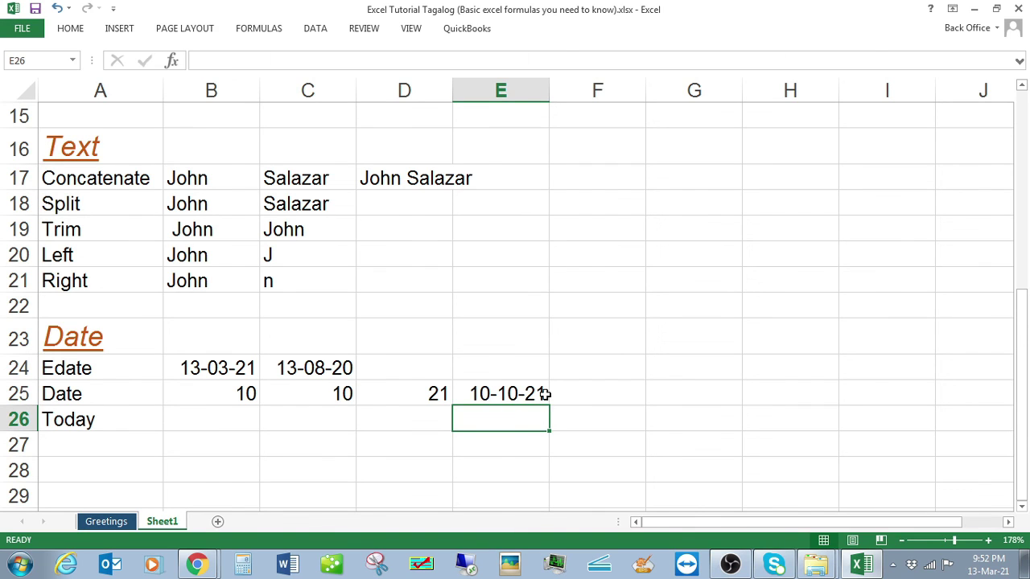
pyautogui.click(238, 412)
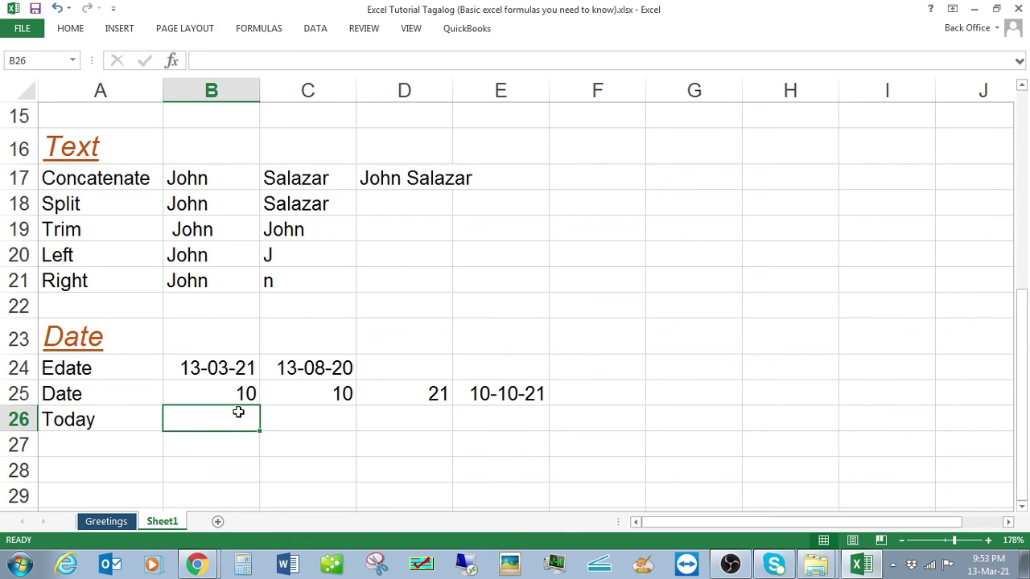
# Enter =TODAY() in B26 to display the current date 13-03-21
pyautogui.write('=today')
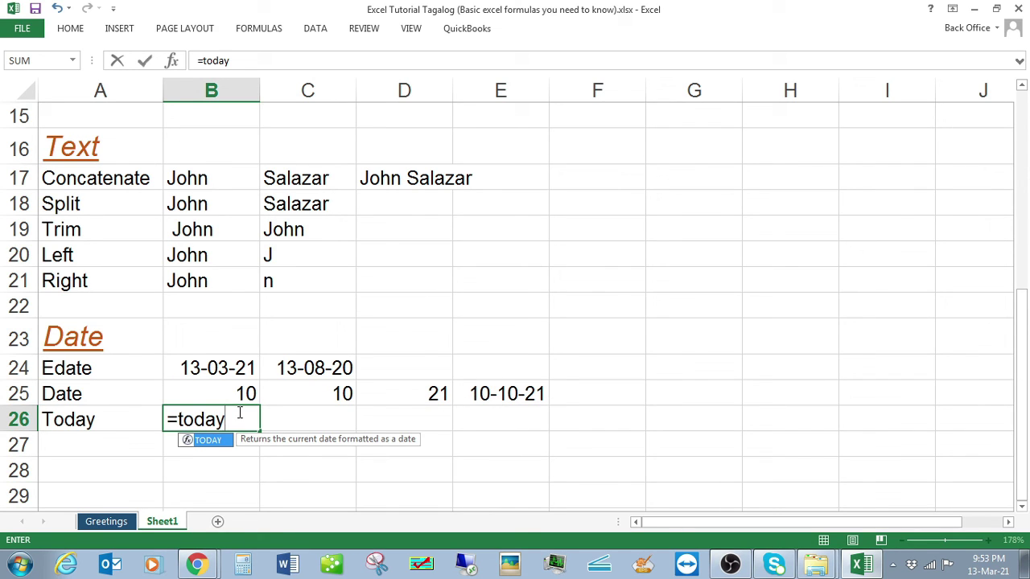
pyautogui.press('Tab')
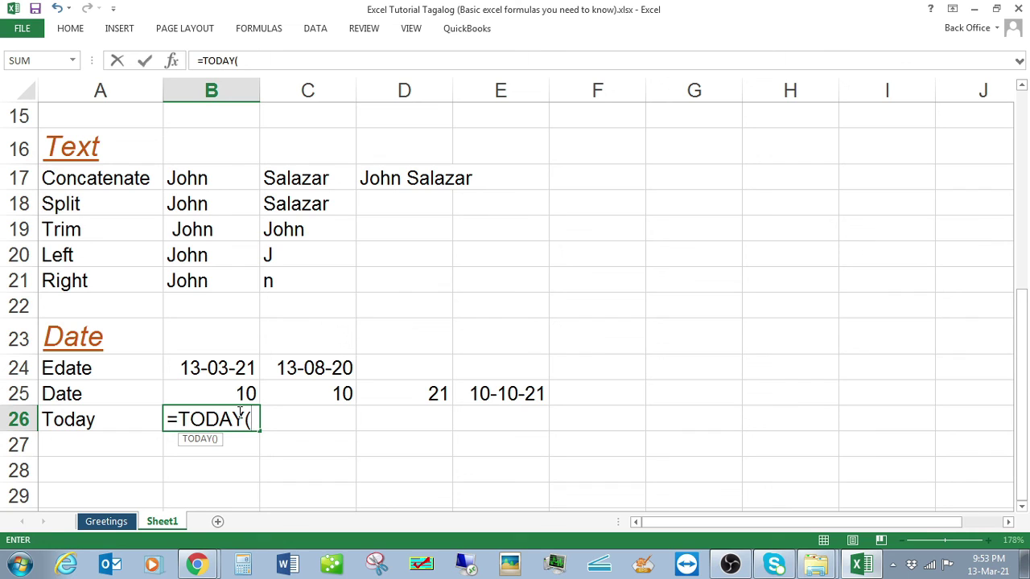
pyautogui.write(')')
pyautogui.press('Return')
pyautogui.press('Up')
pyautogui.press('Right')
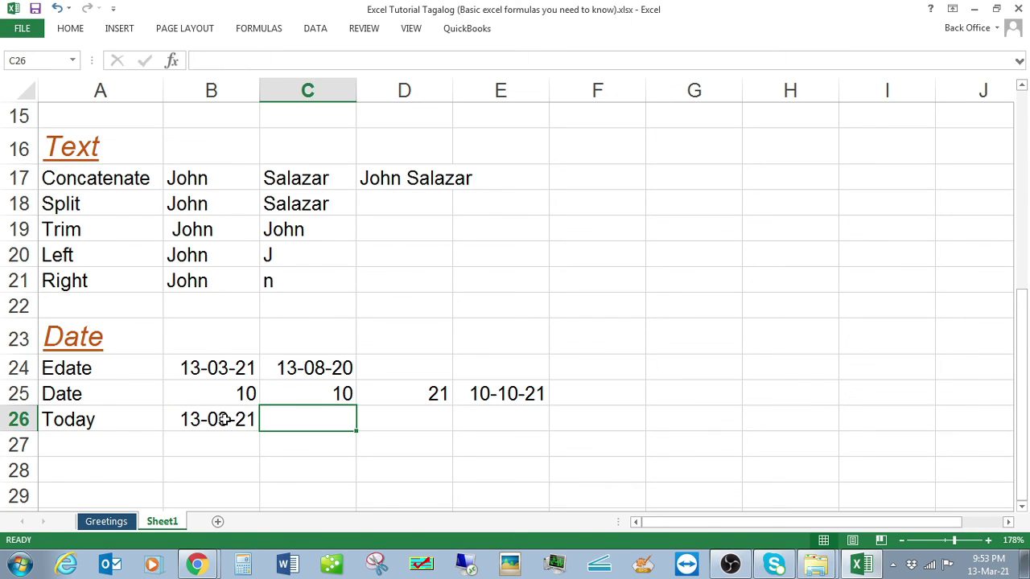
pyautogui.click(225, 419)
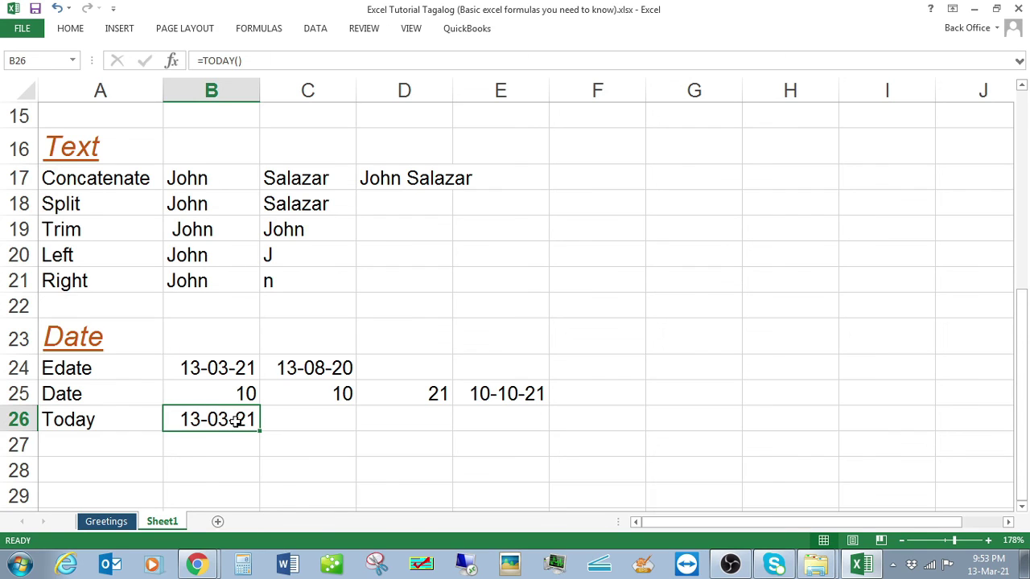